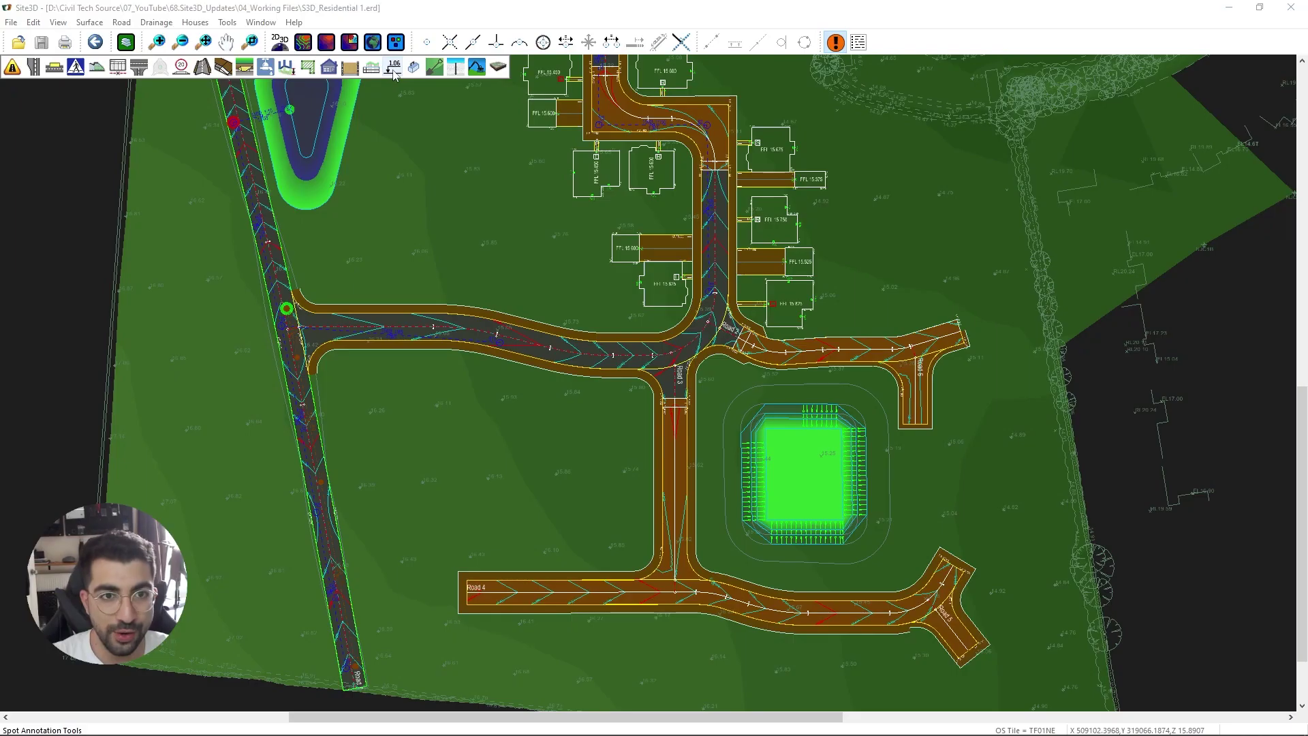
Start the Water Flow From Point tool on the X_Topographical Survey 3D.dwg surface.
click(394, 68)
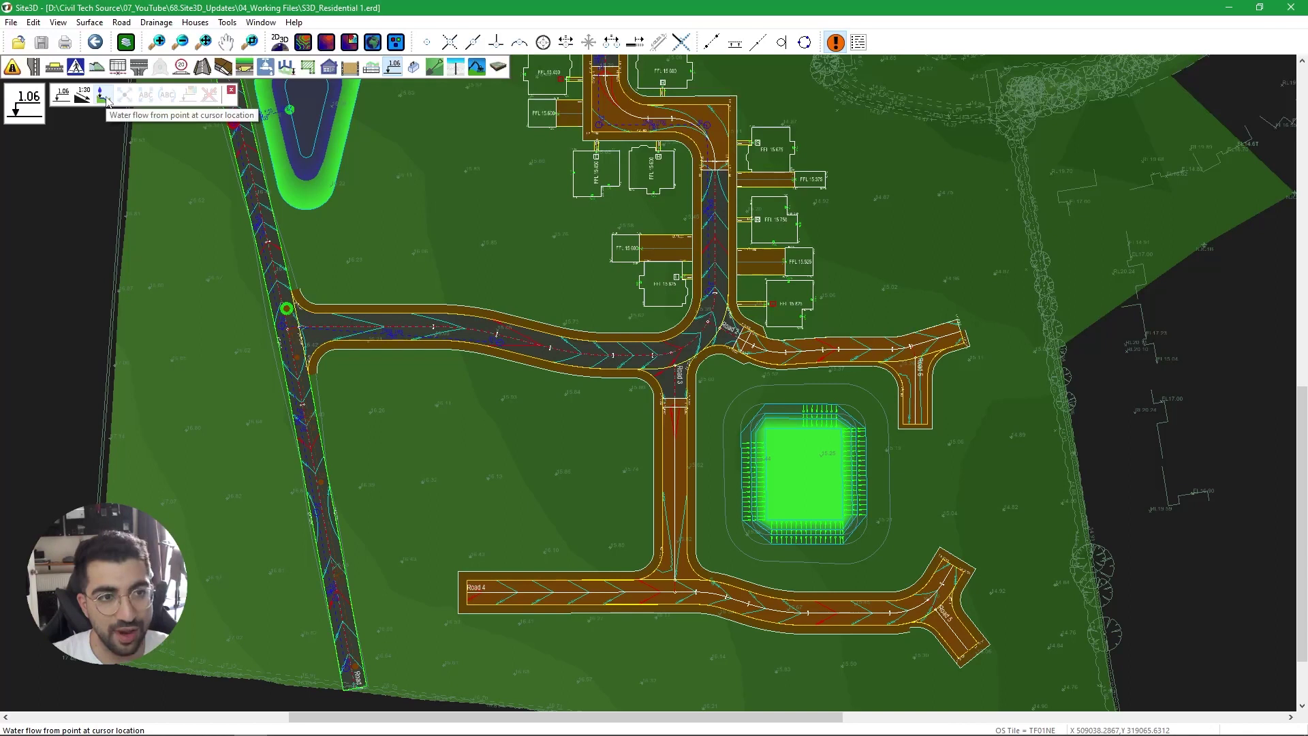
click(104, 101)
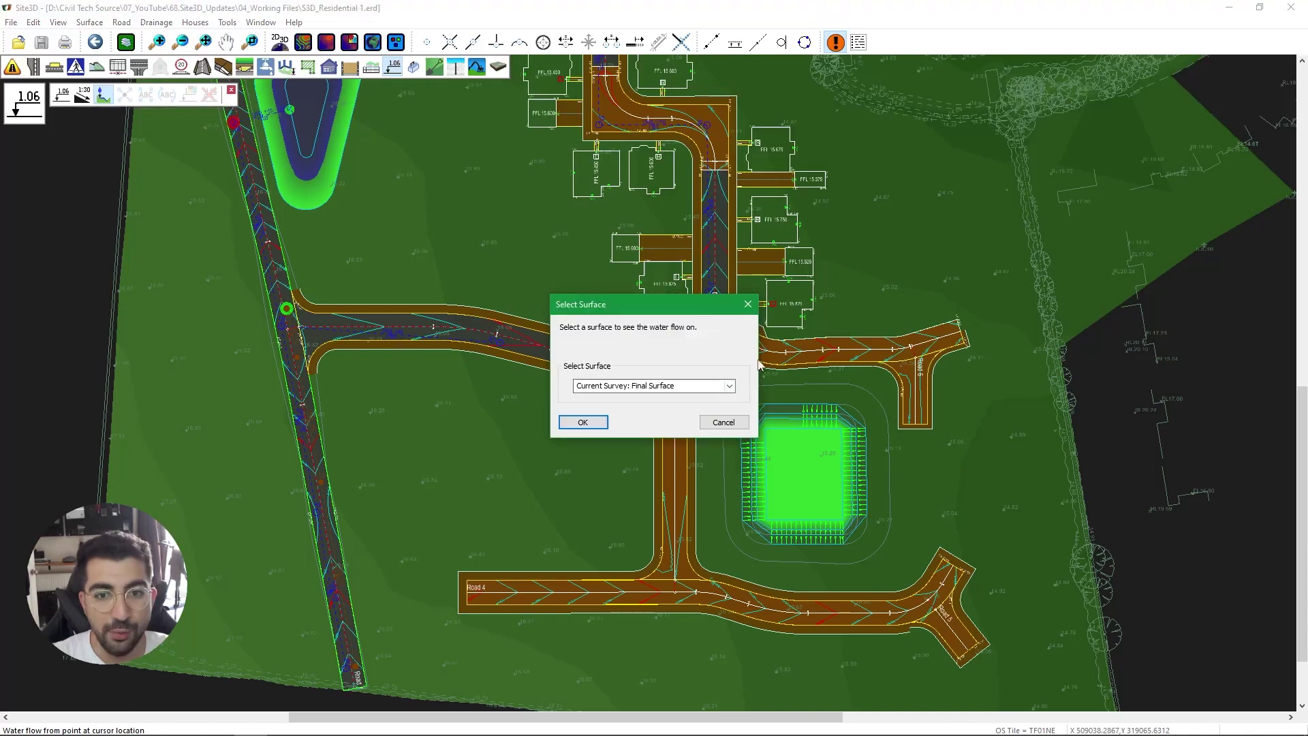
click(734, 389)
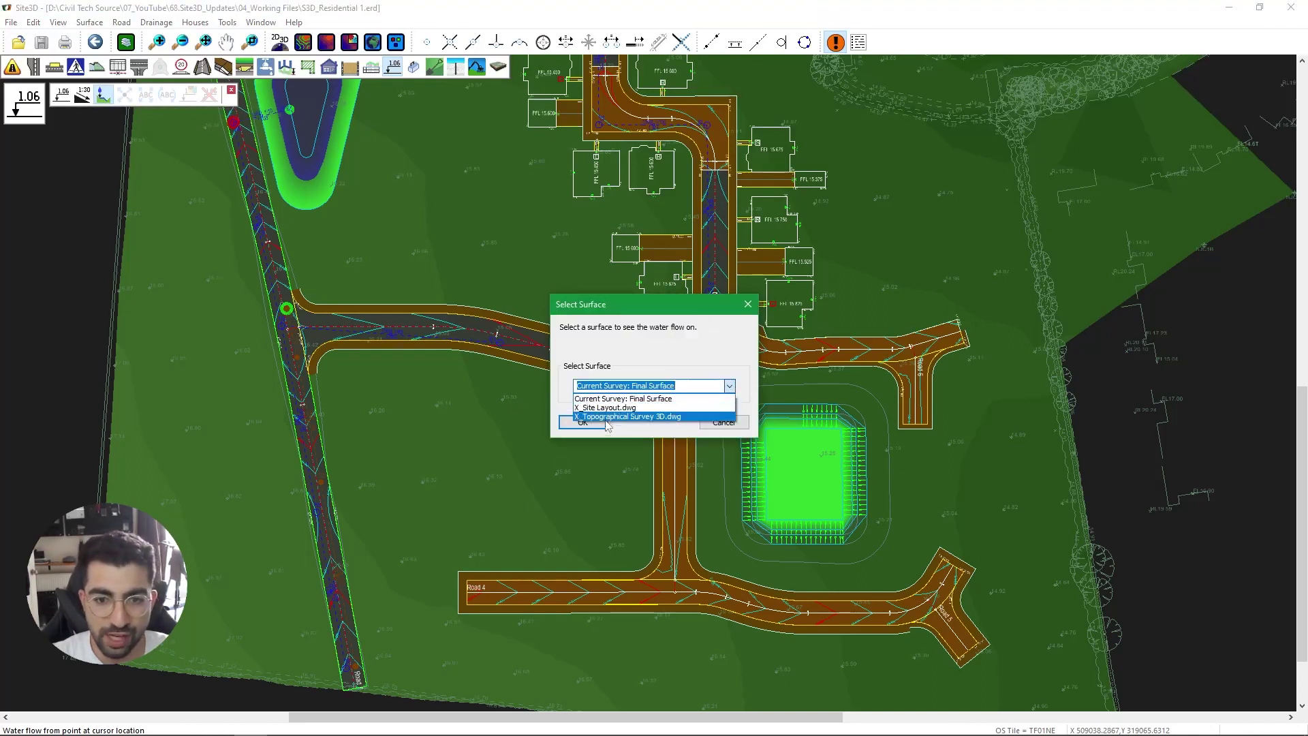
click(610, 417)
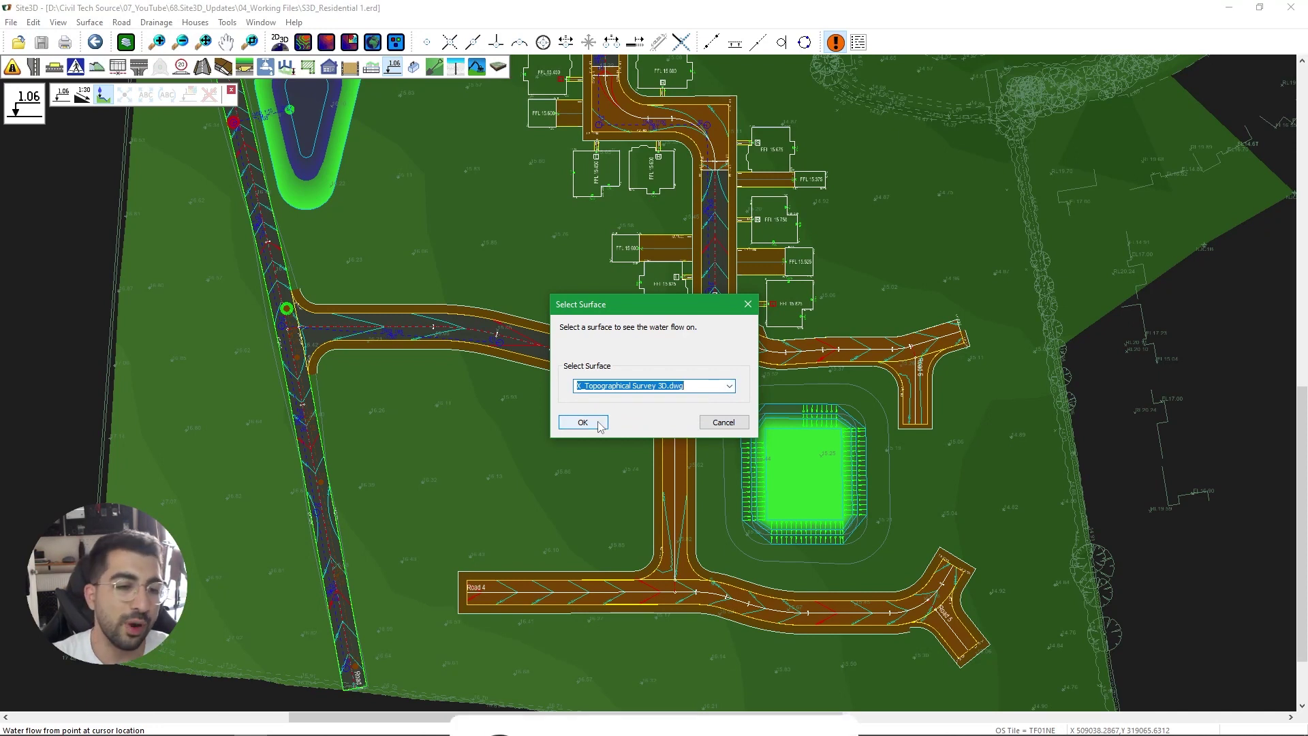
click(586, 423)
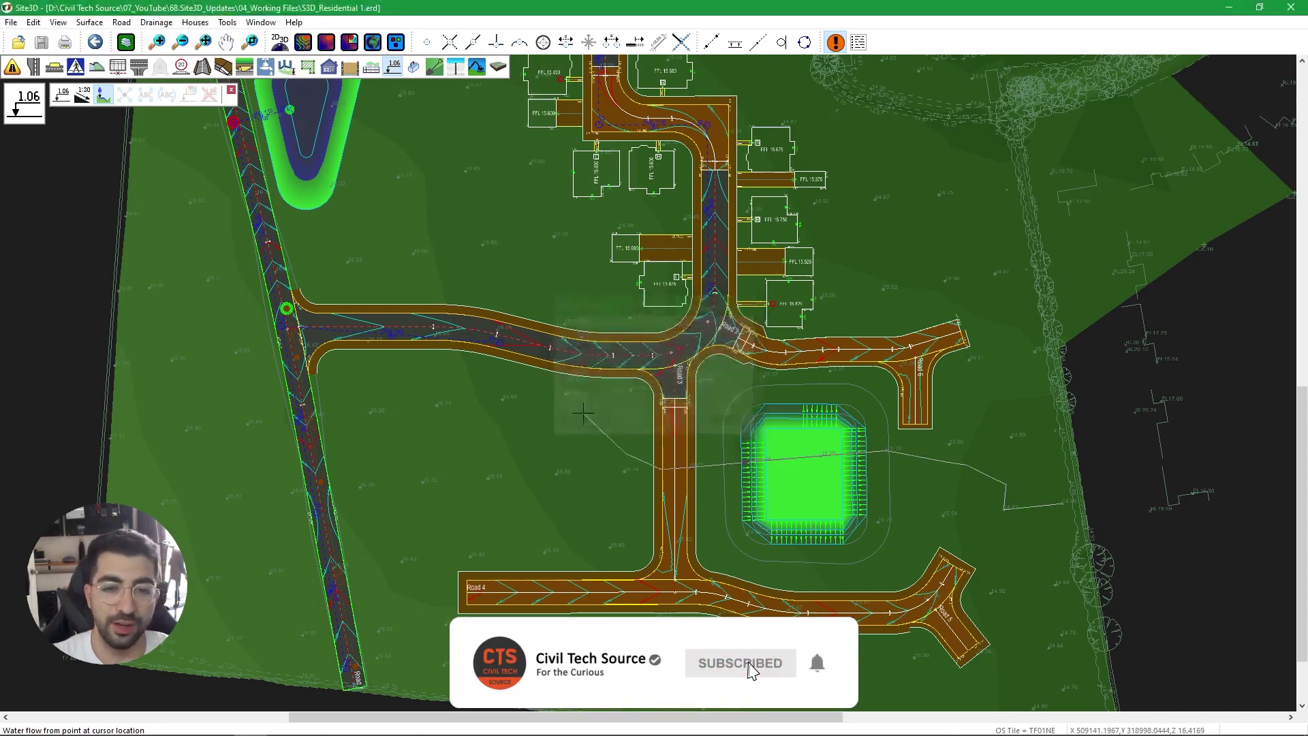
Examine the water flow paths previewed from different points around the long western road, the pond and the southern end of the site.
middle_drag(233, 392, 305, 552)
middle_drag(285, 307, 296, 462)
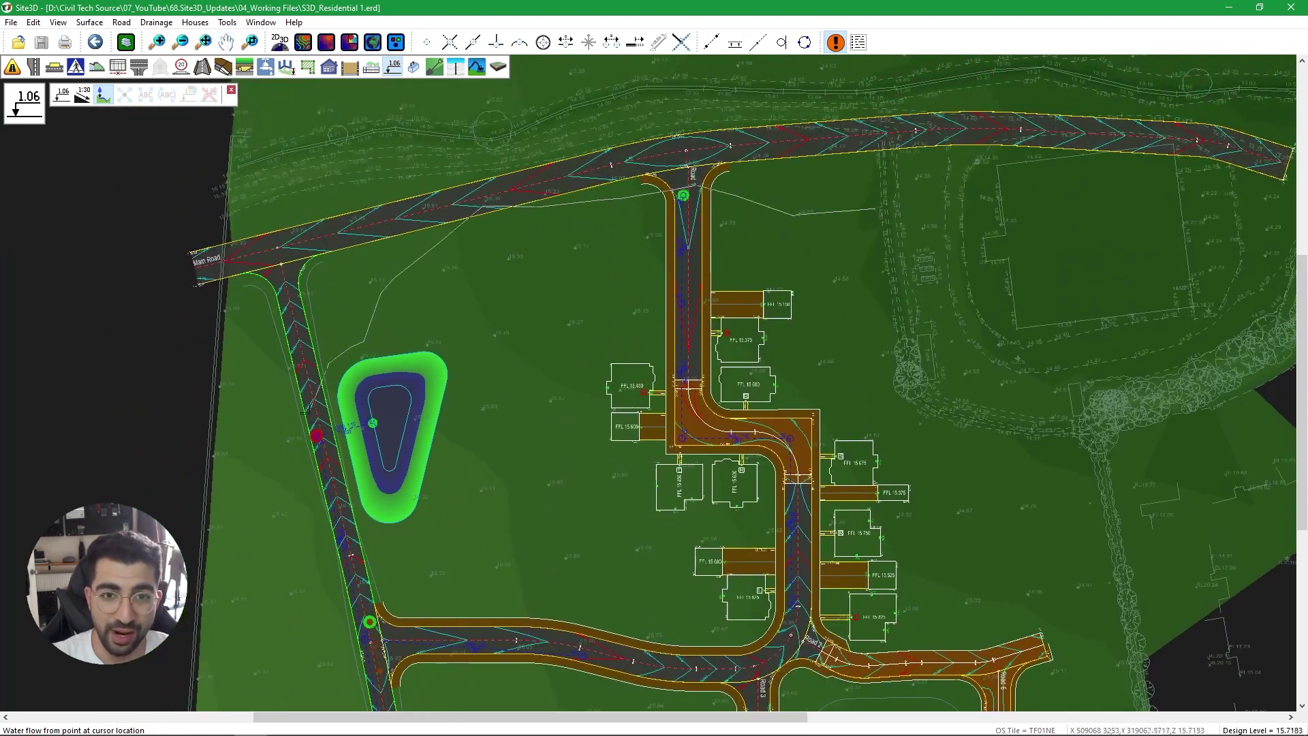
scroll(338, 521, down, 4)
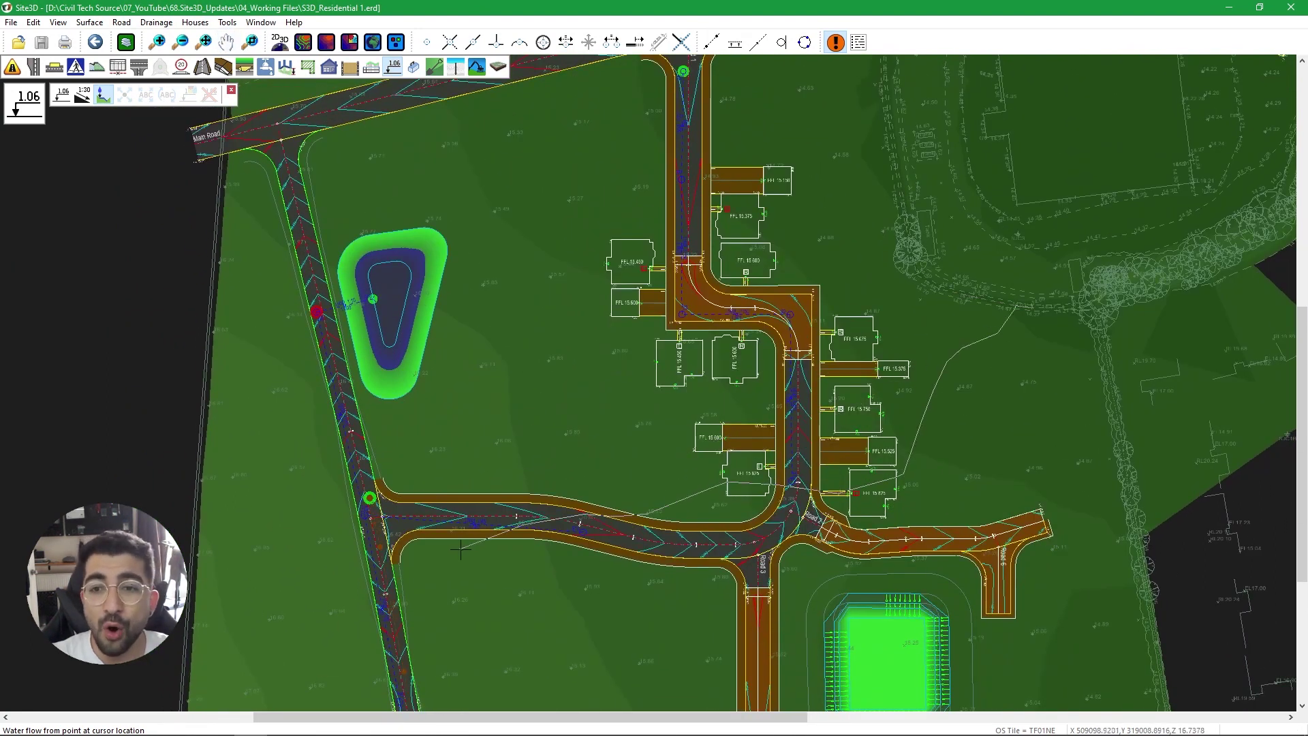
scroll(338, 522, down, 6)
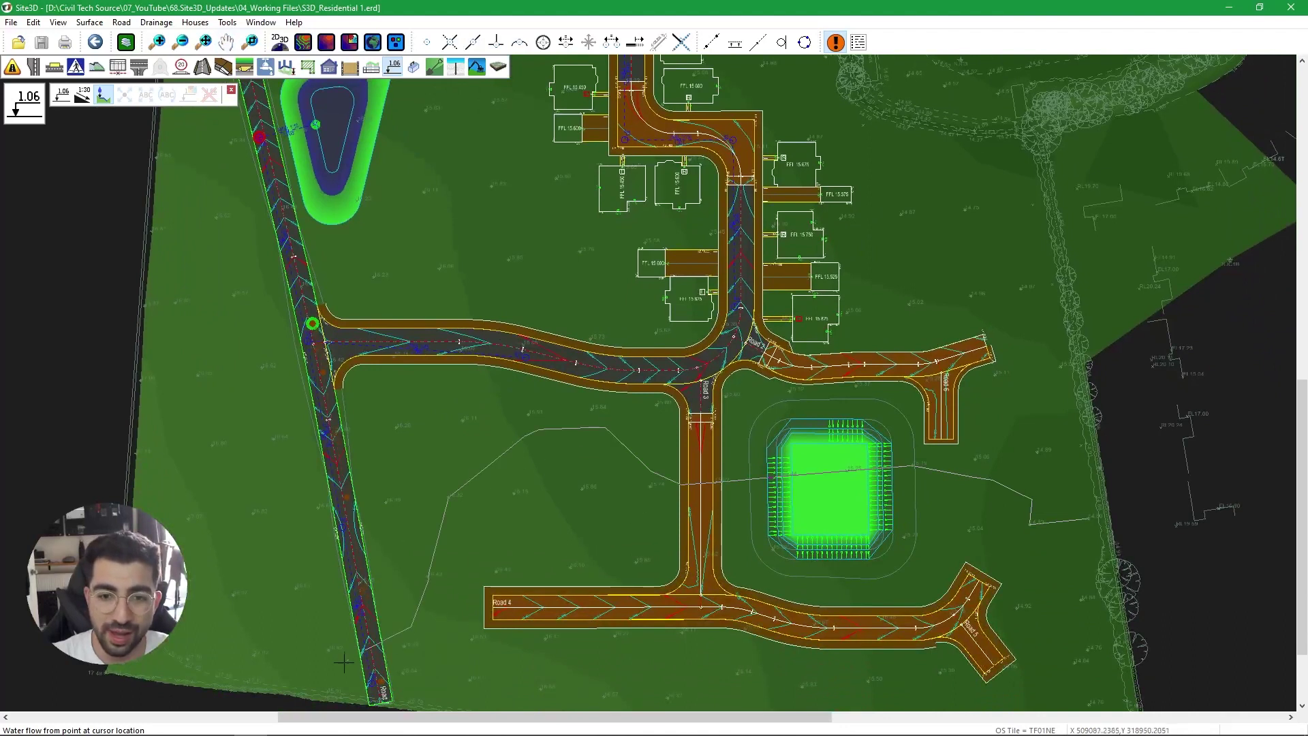
scroll(253, 467, up, 6)
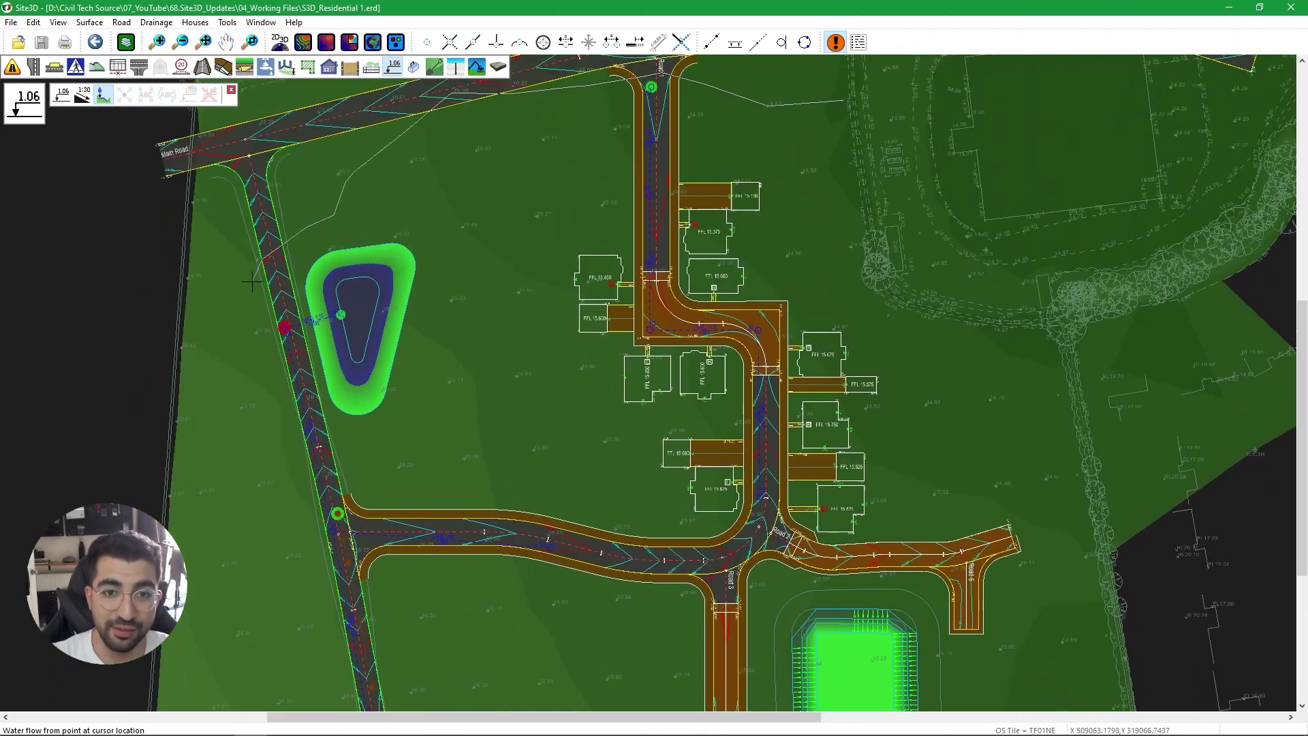
mouse_move(323, 550)
middle_down()
mouse_move(308, 492)
mouse_move(327, 410)
middle_up()
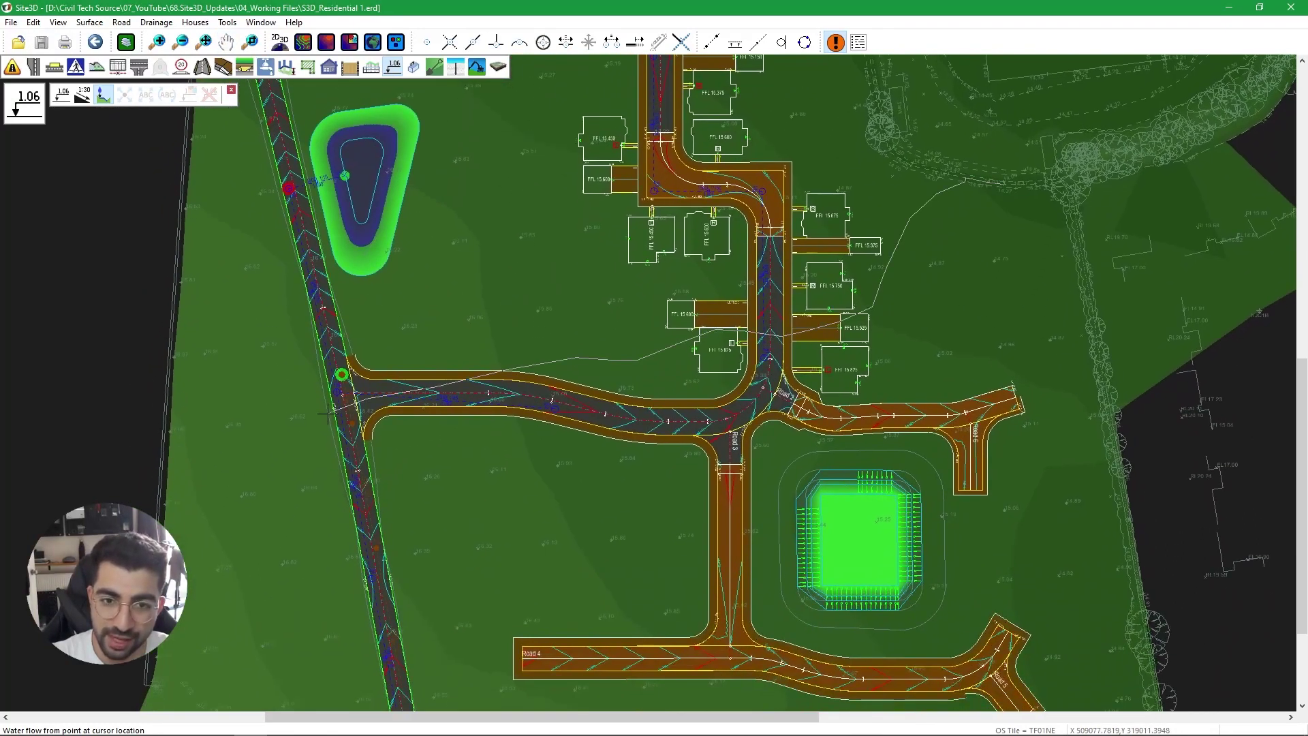
middle_drag(294, 611, 386, 508)
scroll(387, 508, down, 2)
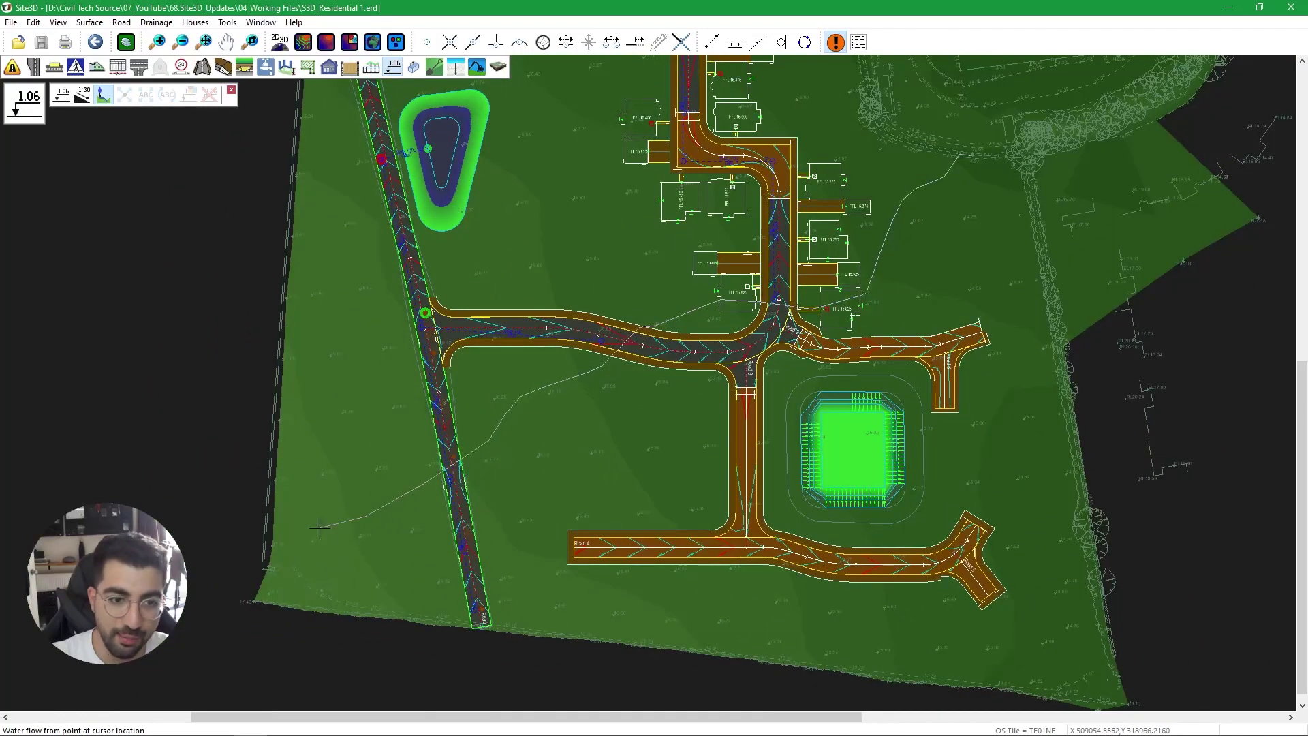
scroll(359, 502, up, 3)
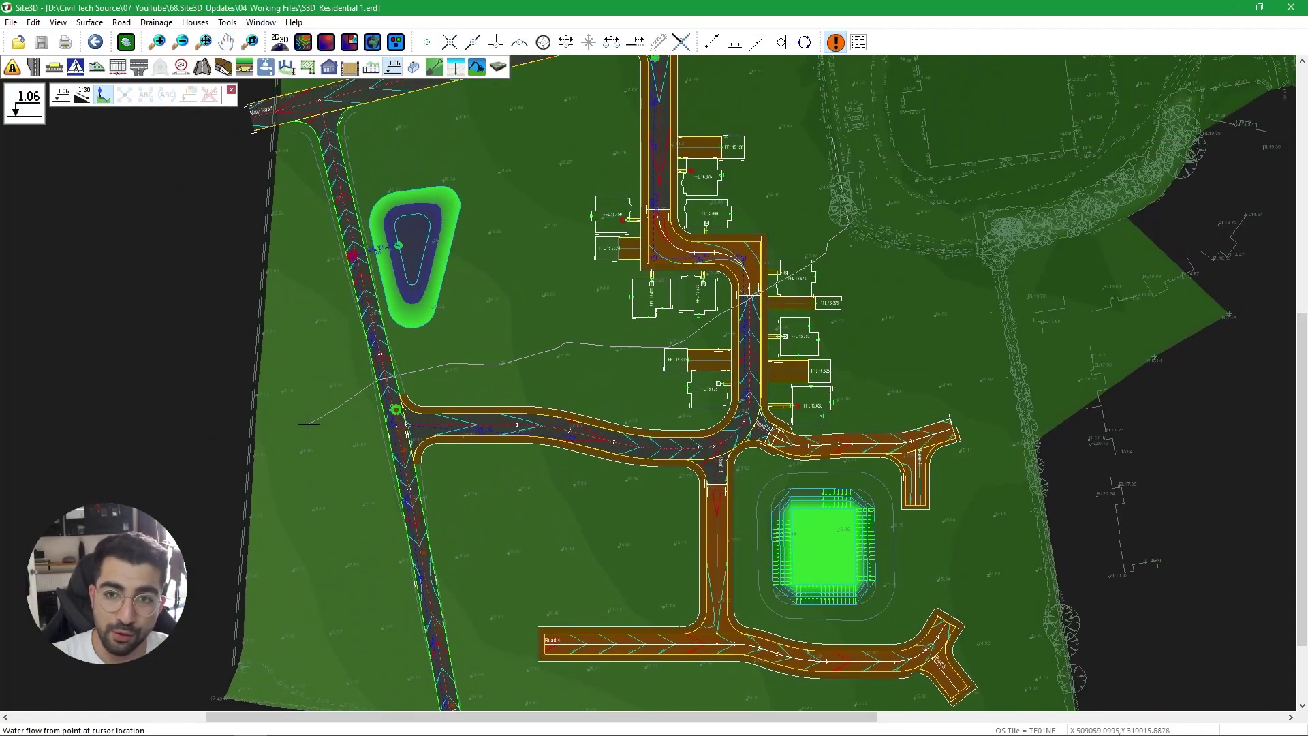
scroll(409, 532, down, 4)
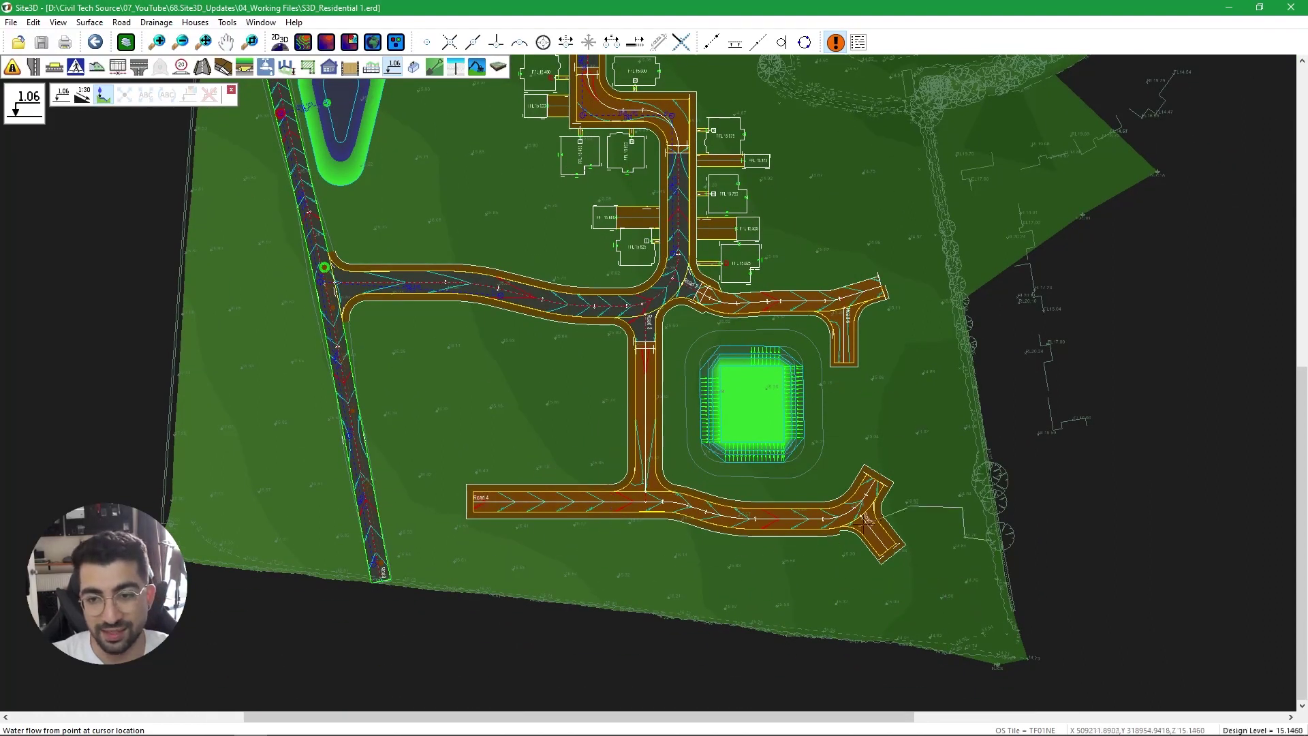
Trace water flow paths from several points on the ground west of the long side road, and end the tool.
scroll(303, 530, up, 5)
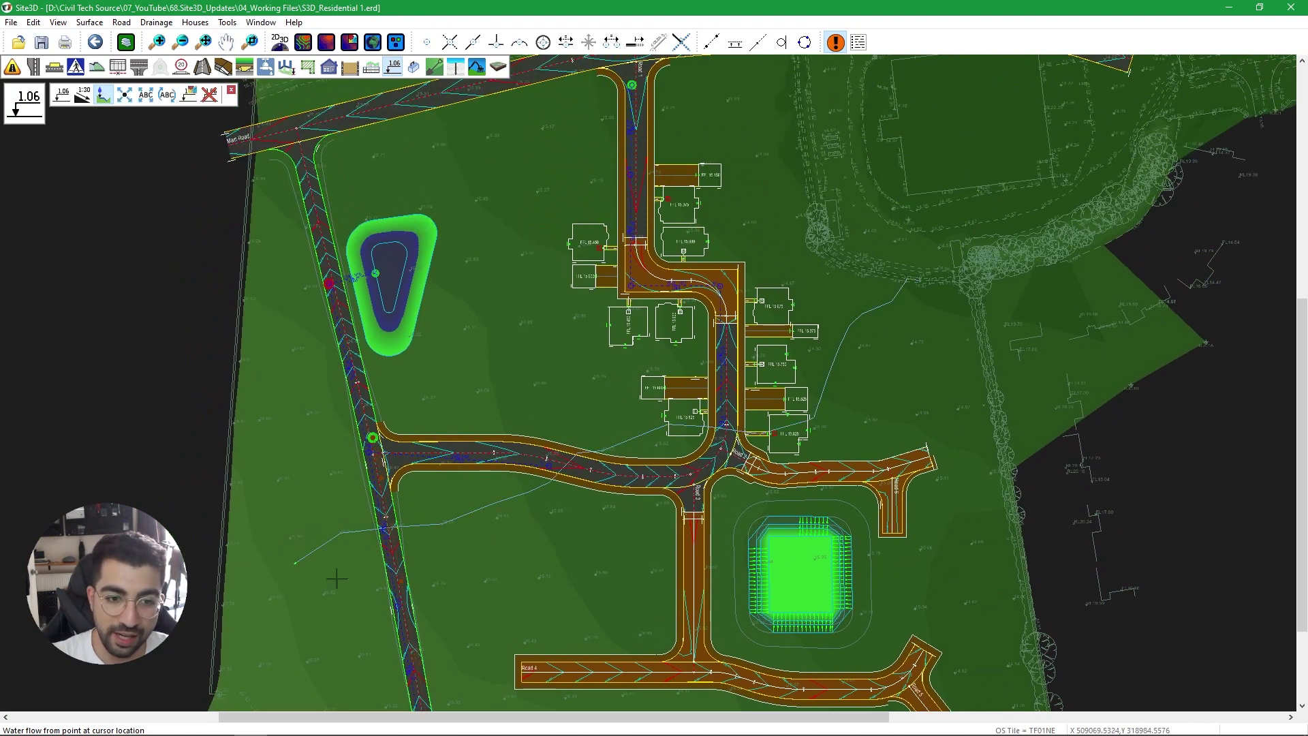
scroll(294, 565, up, 3)
middle_drag(377, 525, 396, 404)
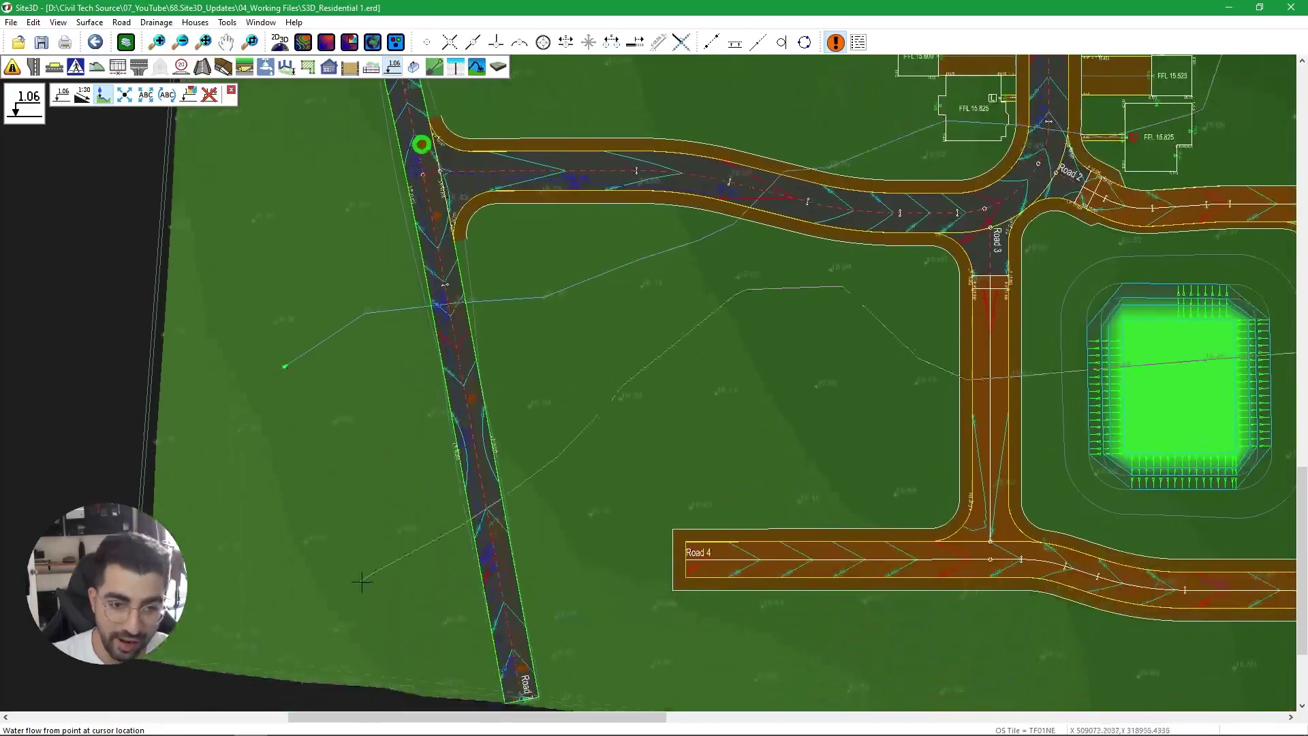
middle_drag(447, 584, 375, 486)
scroll(374, 485, down, 1)
click(321, 487)
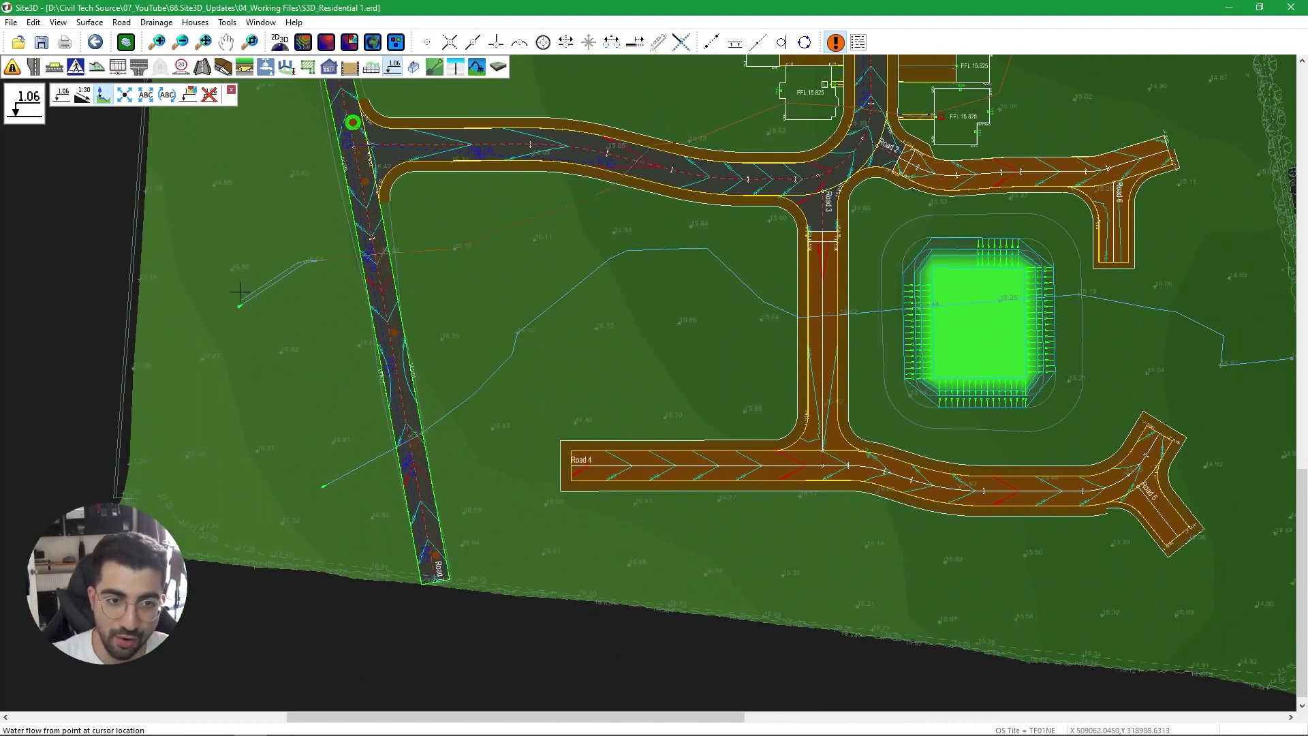
scroll(247, 147, up, 3)
scroll(306, 391, up, 3)
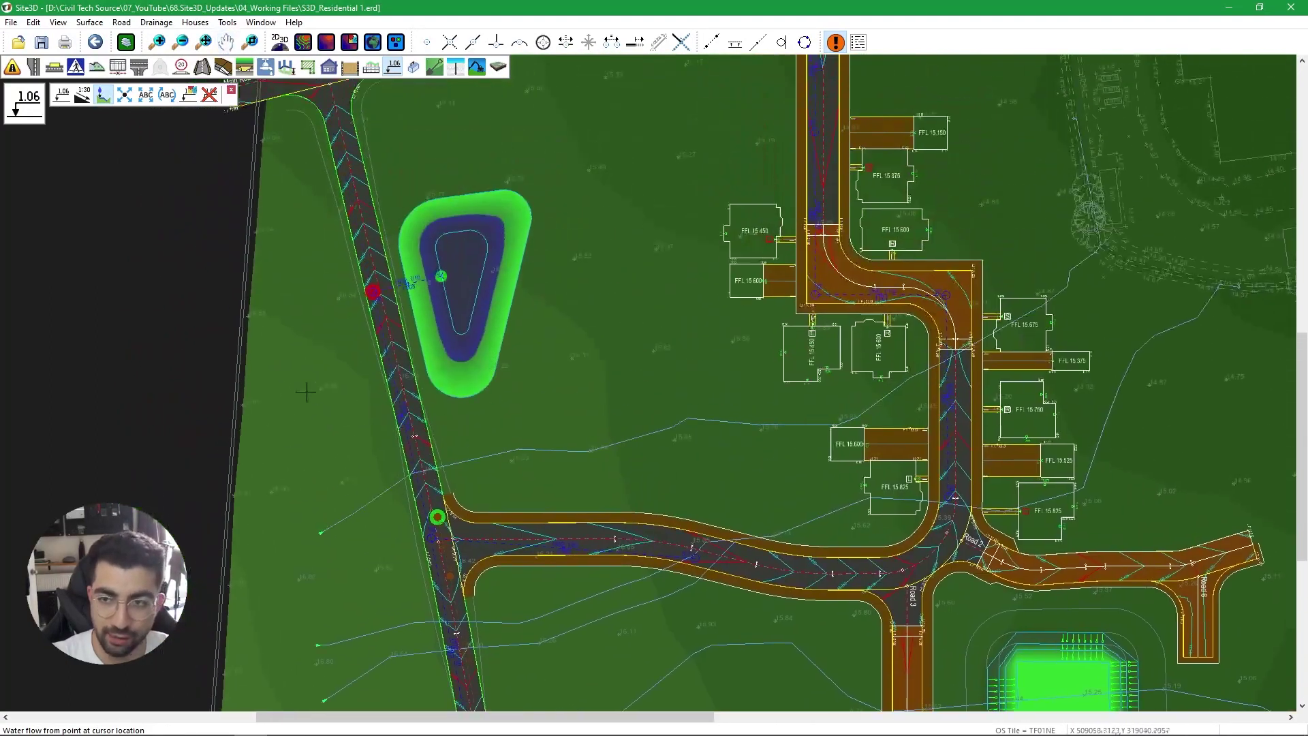
scroll(409, 395, down, 2)
key(Escape)
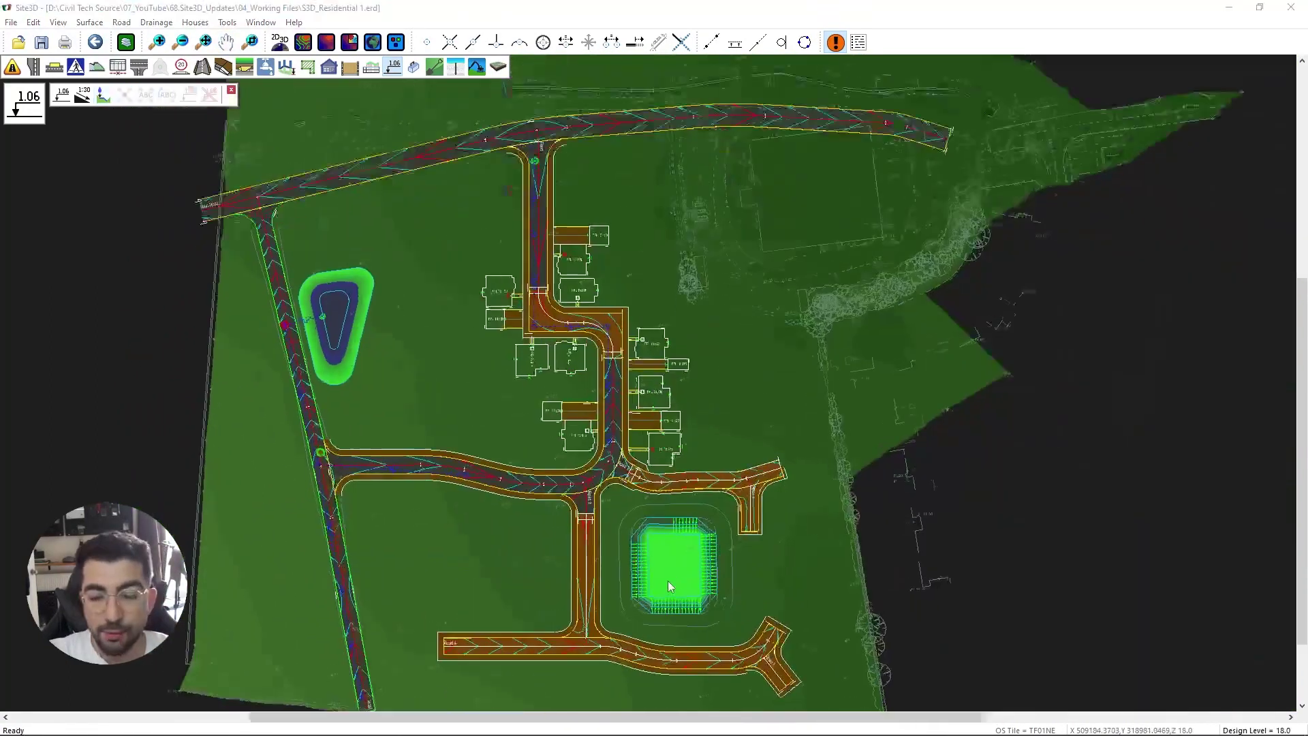
Close the spot annotation tools and open a 3D view of the raised platform between Road 3, Road 5 and Road 6.
scroll(669, 584, up, 3)
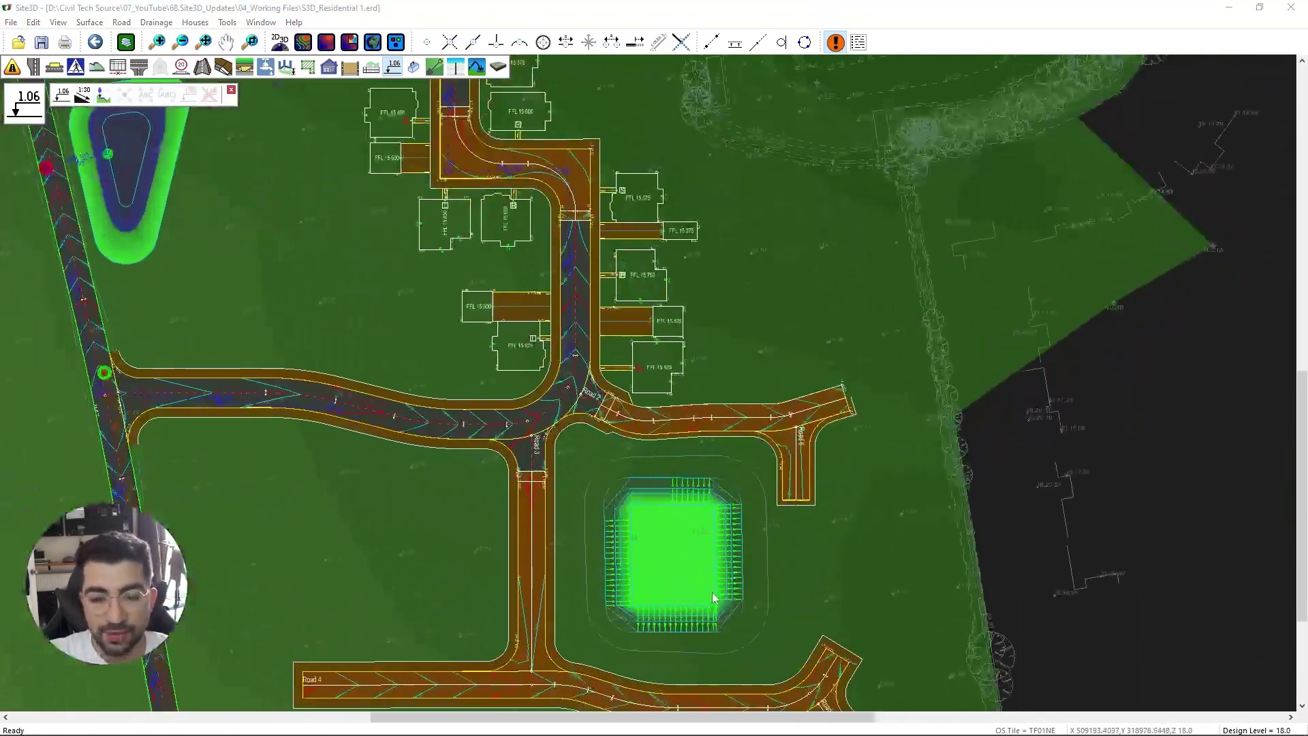
middle_drag(709, 584, 588, 444)
scroll(589, 443, up, 2)
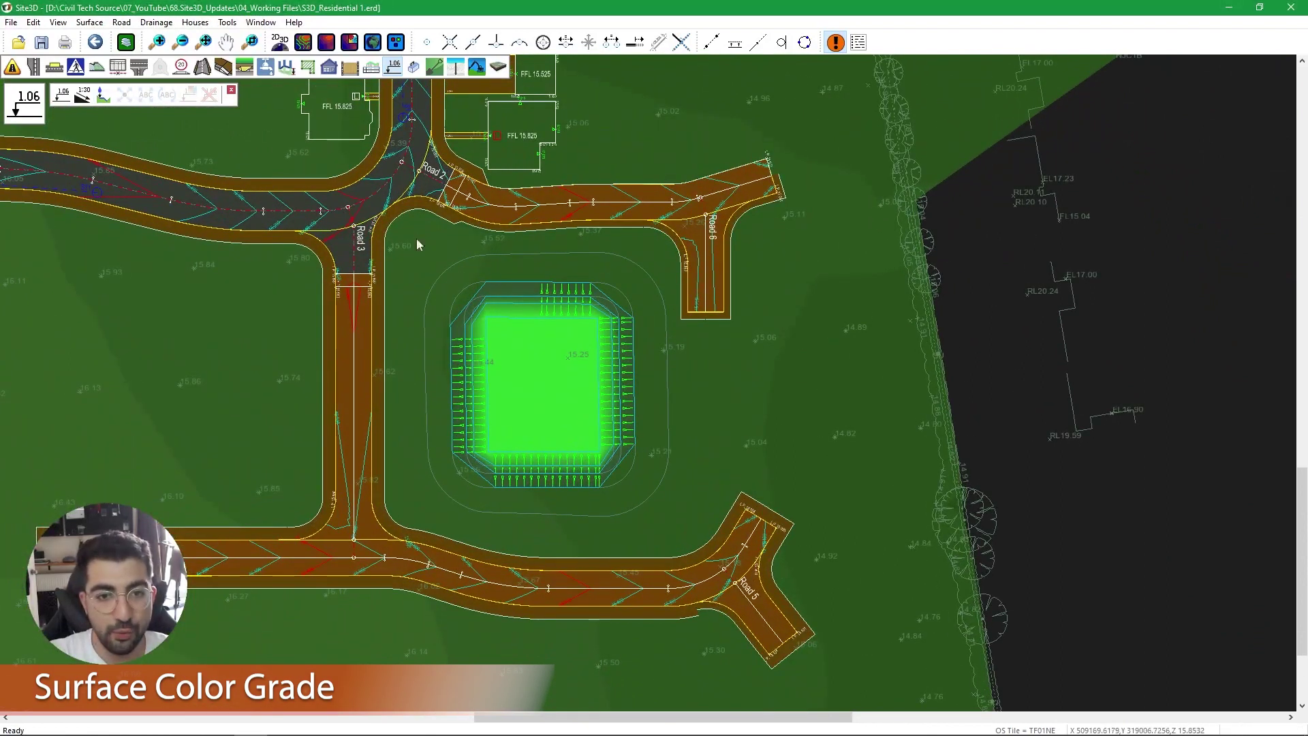
click(231, 91)
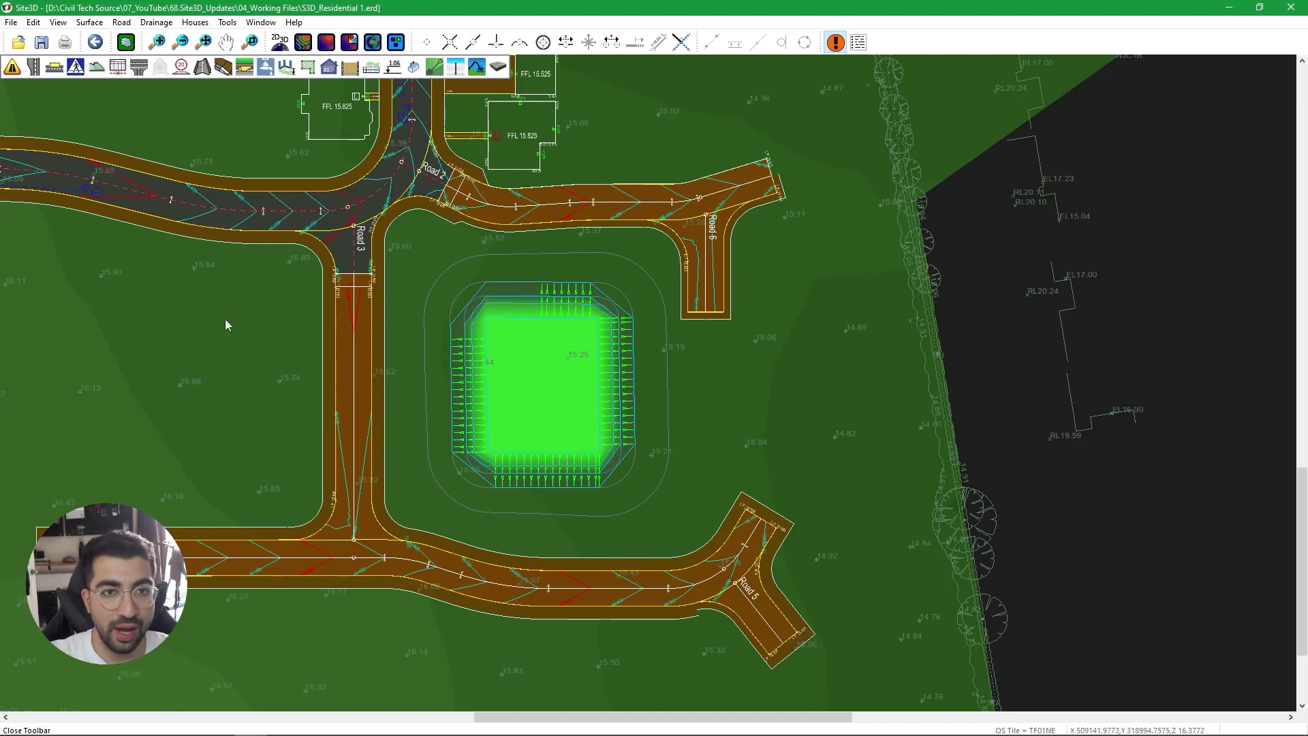
click(372, 42)
scroll(833, 389, up, 5)
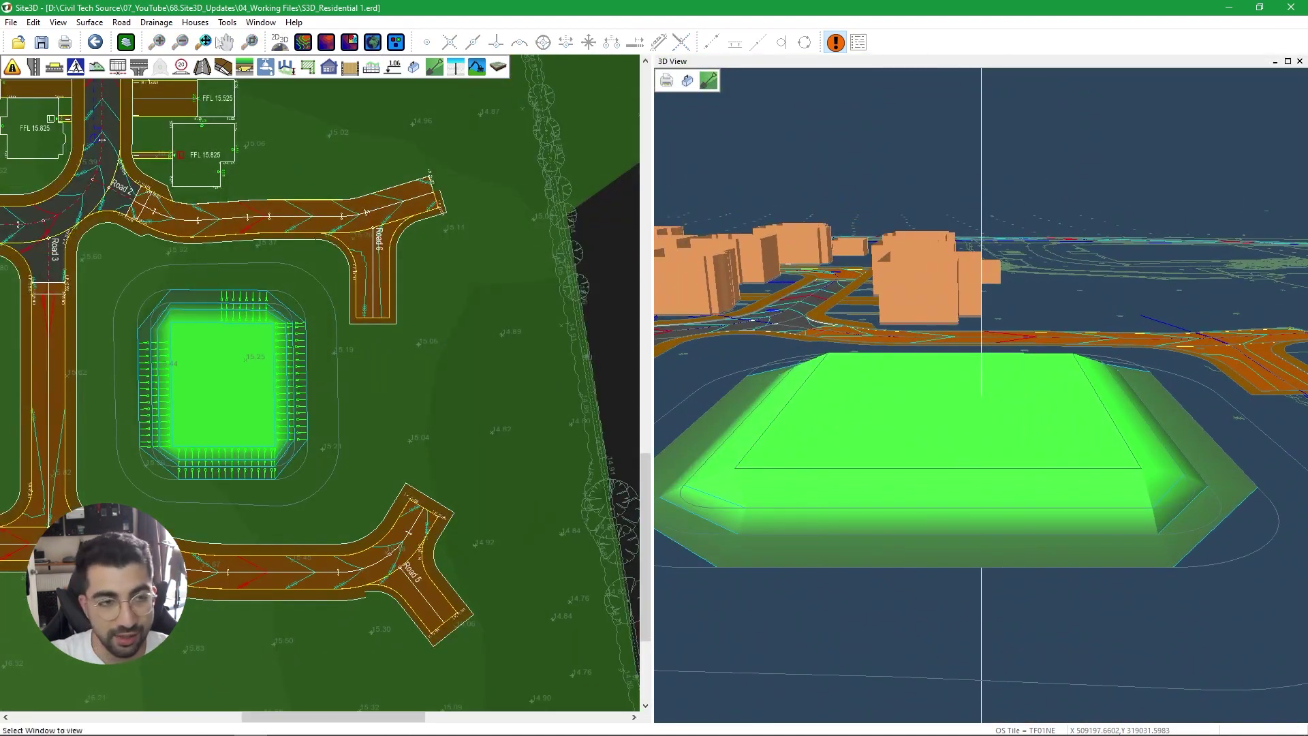
Create the final surface and inspect the platform's side slopes in the 3D view.
click(81, 24)
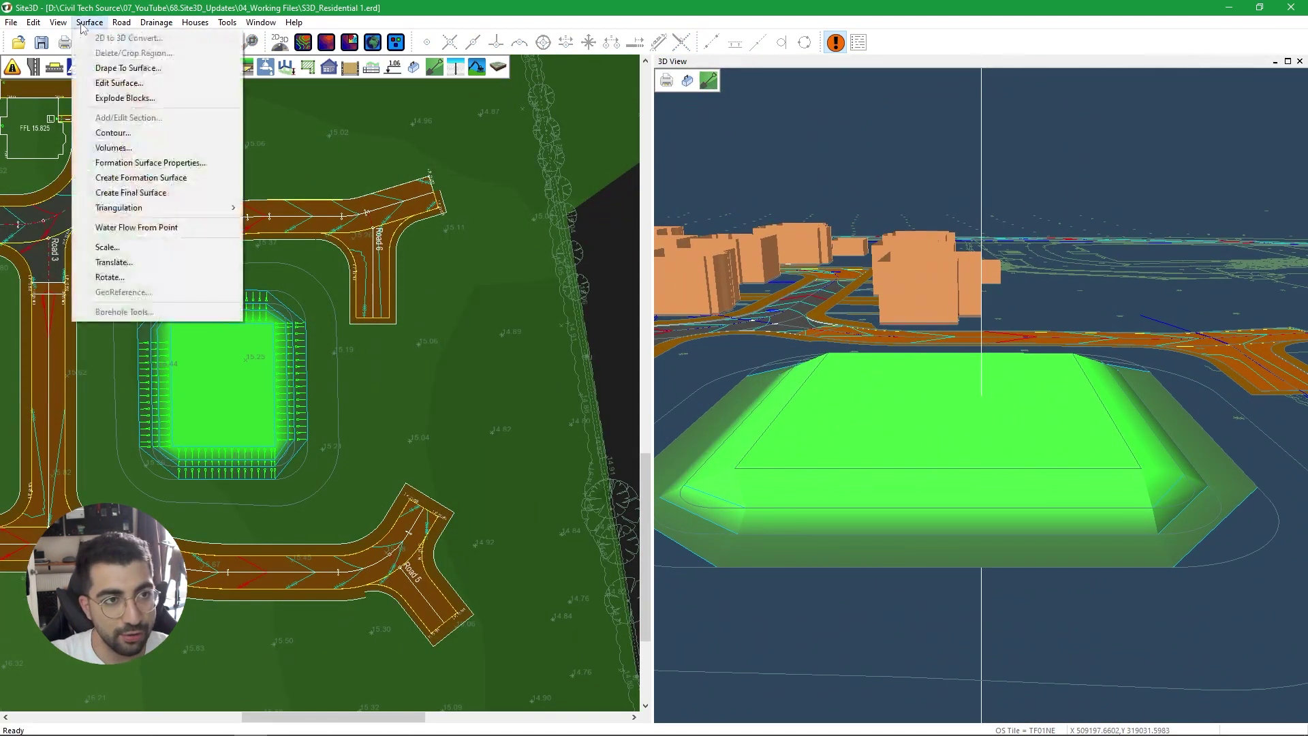
click(130, 193)
middle_drag(1067, 424, 974, 453)
middle_drag(714, 440, 836, 434)
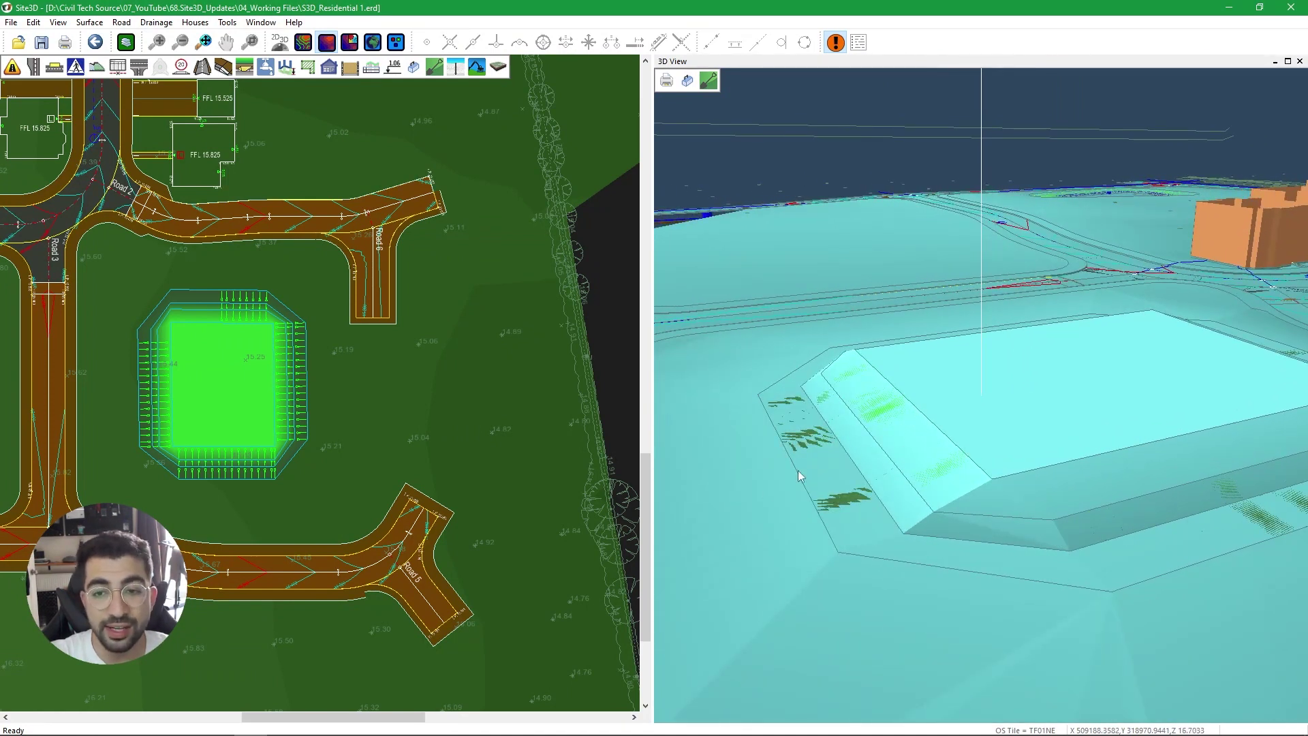
Measure gradients on the Final Surface at the platform's south-east corner slopes, and close the additional tools.
scroll(446, 100, up, 1)
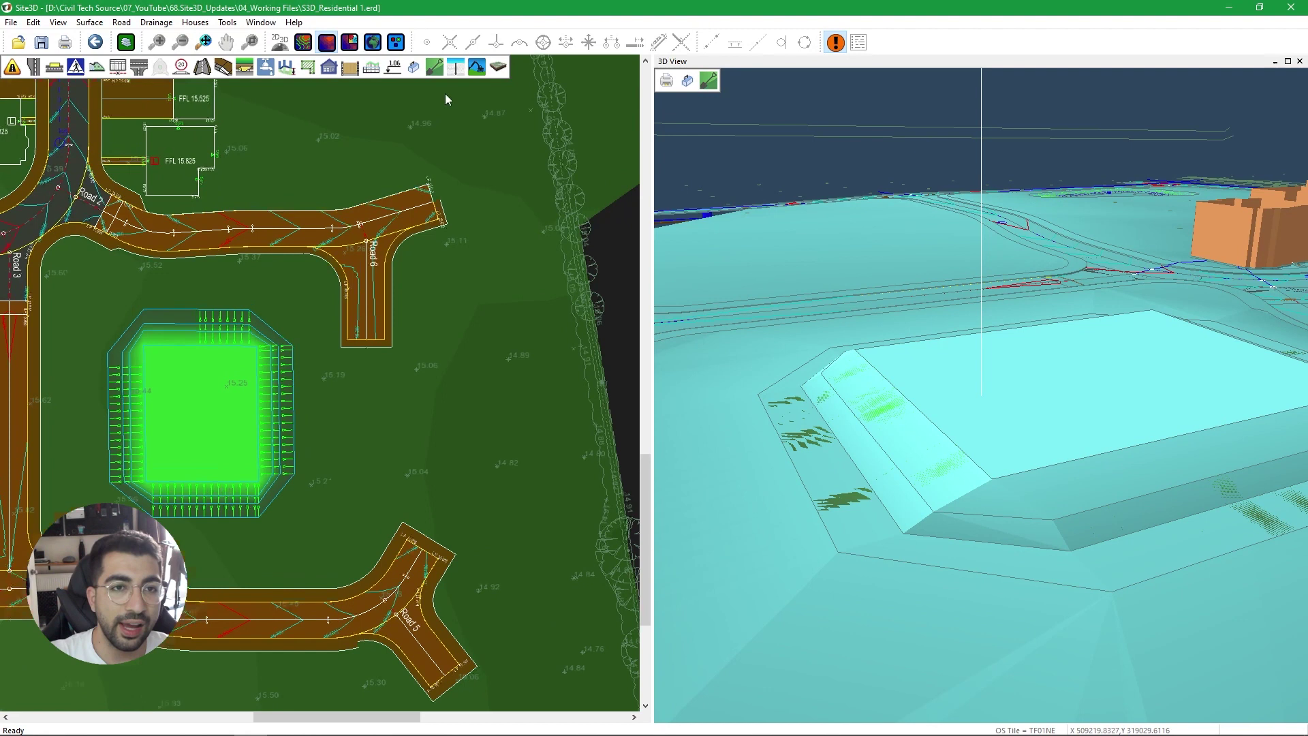
click(413, 68)
click(125, 97)
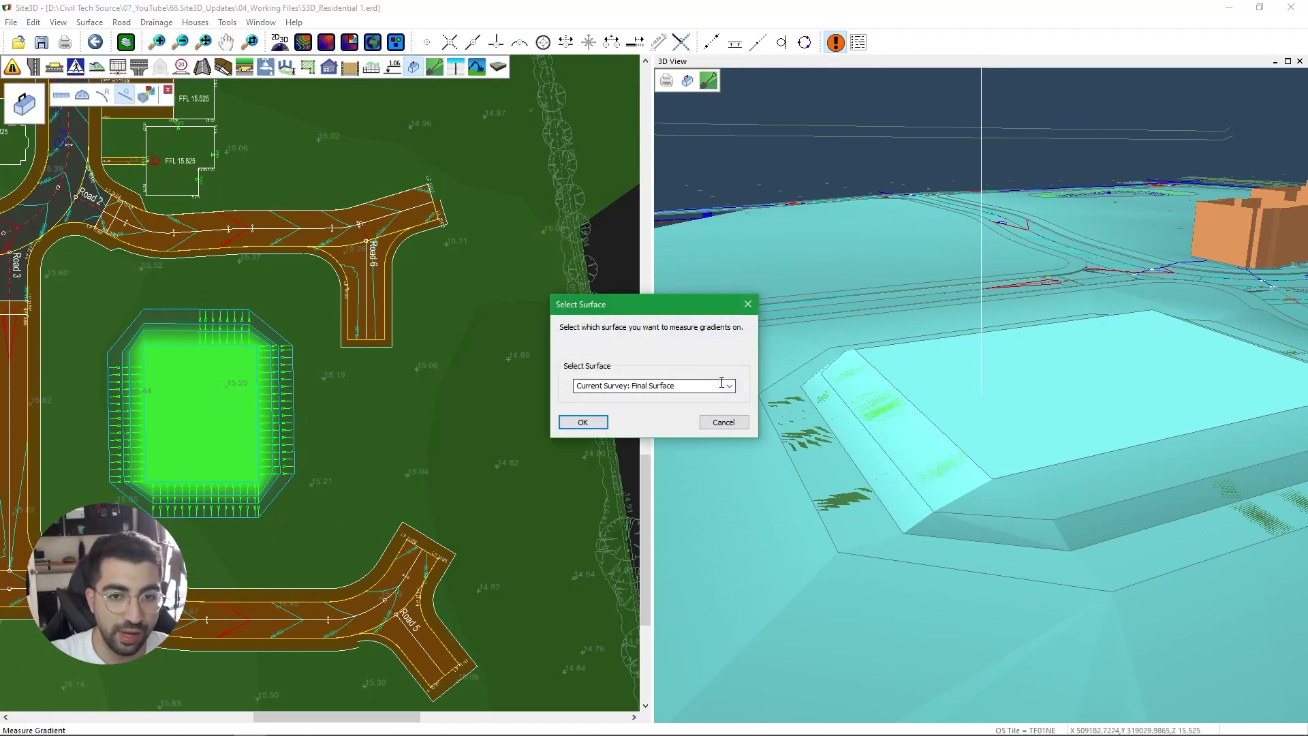
click(583, 422)
scroll(296, 506, up, 5)
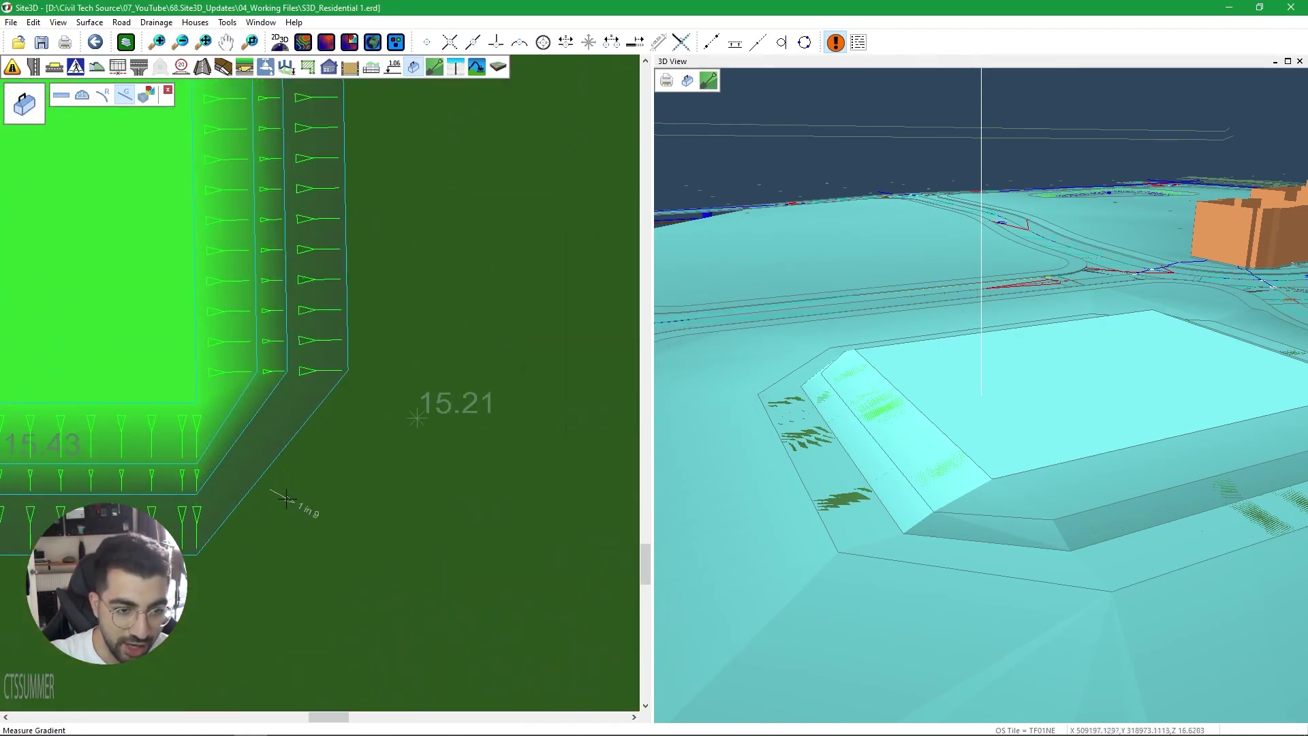
right_click(262, 432)
click(321, 453)
scroll(348, 458, down, 5)
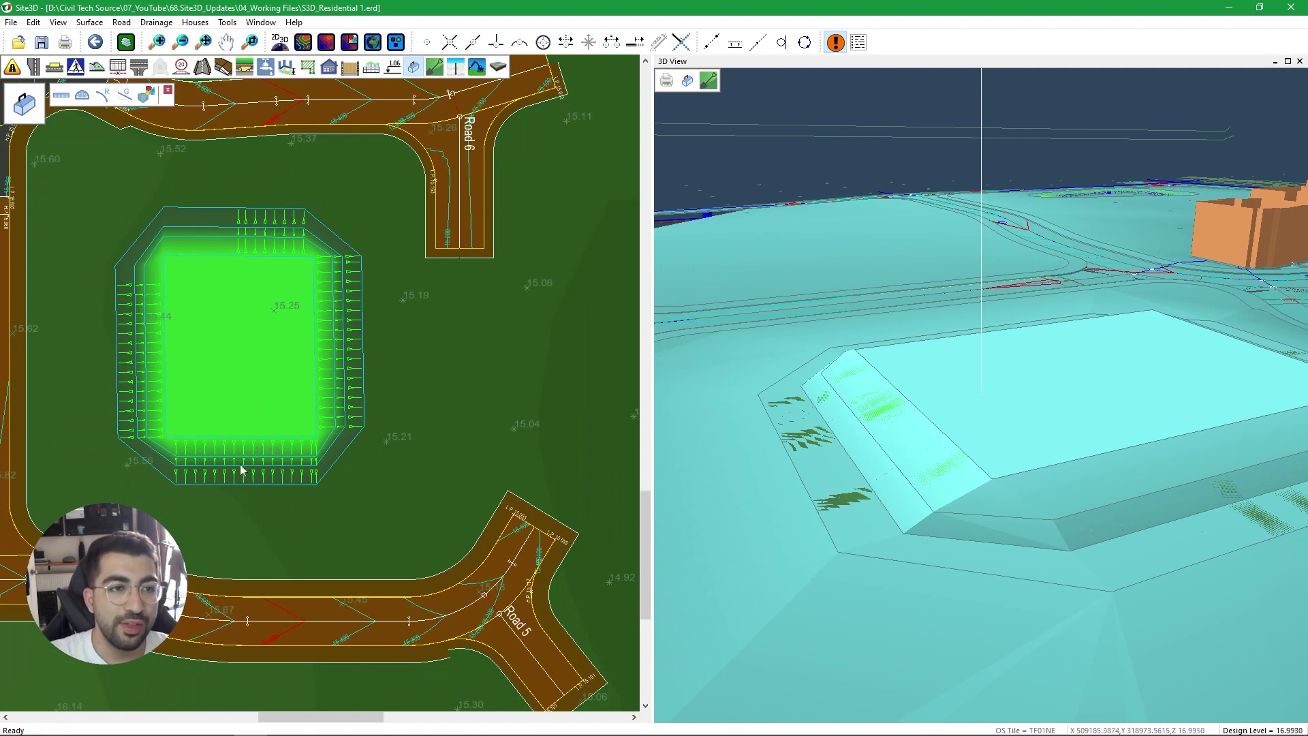
click(168, 91)
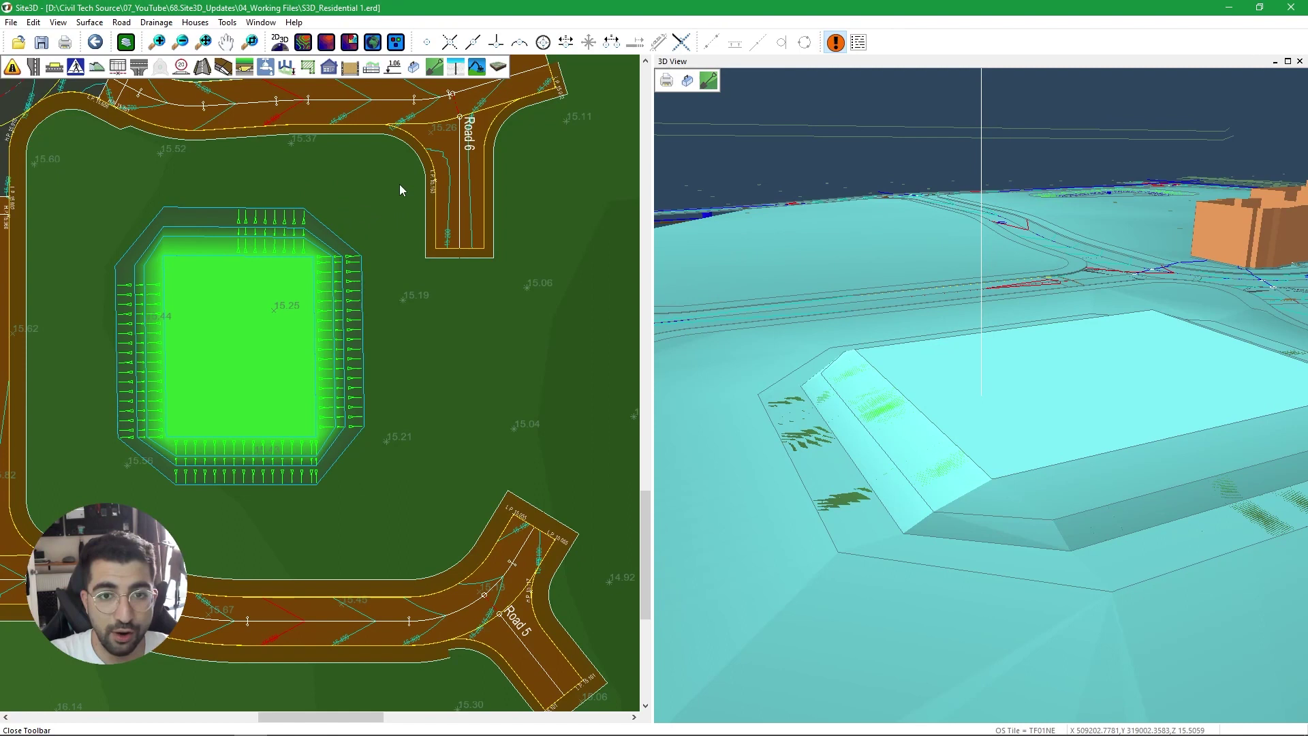
Display the Final Surface in the project's survey model colours, using gradient bands instead of height shading.
right_click(350, 175)
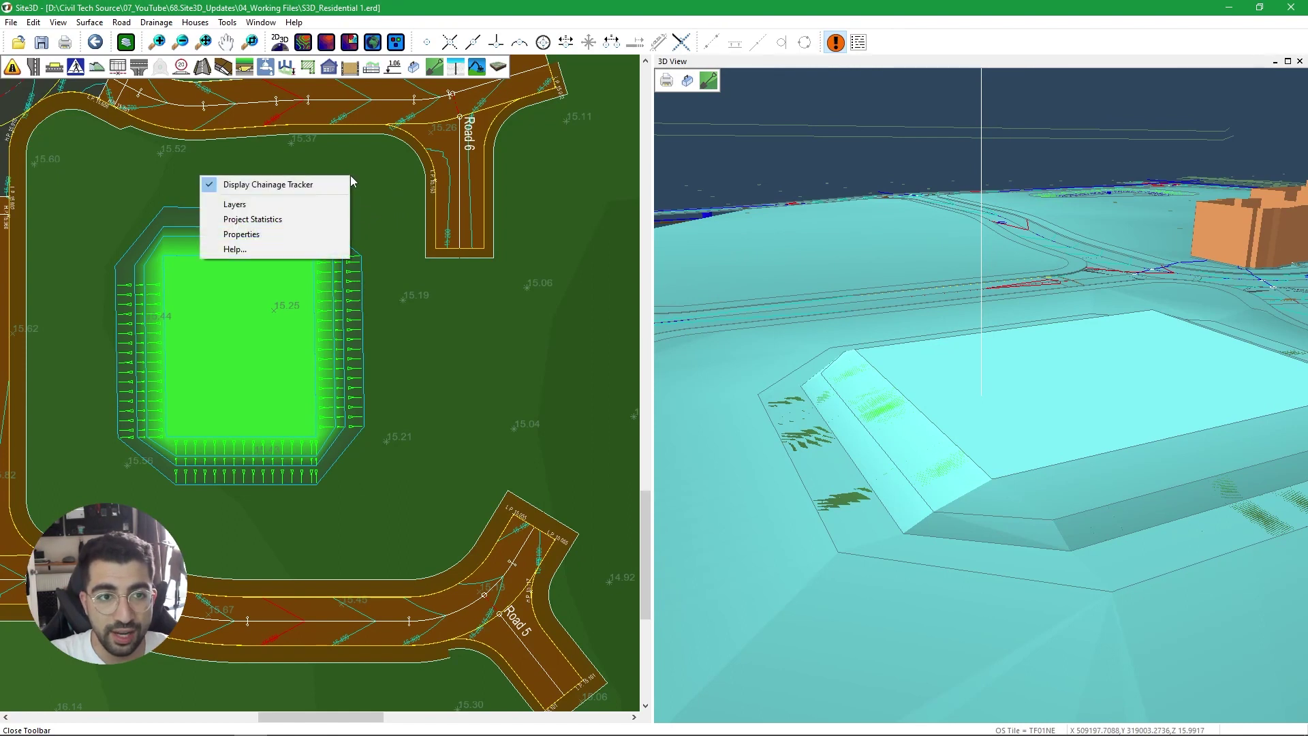
click(233, 238)
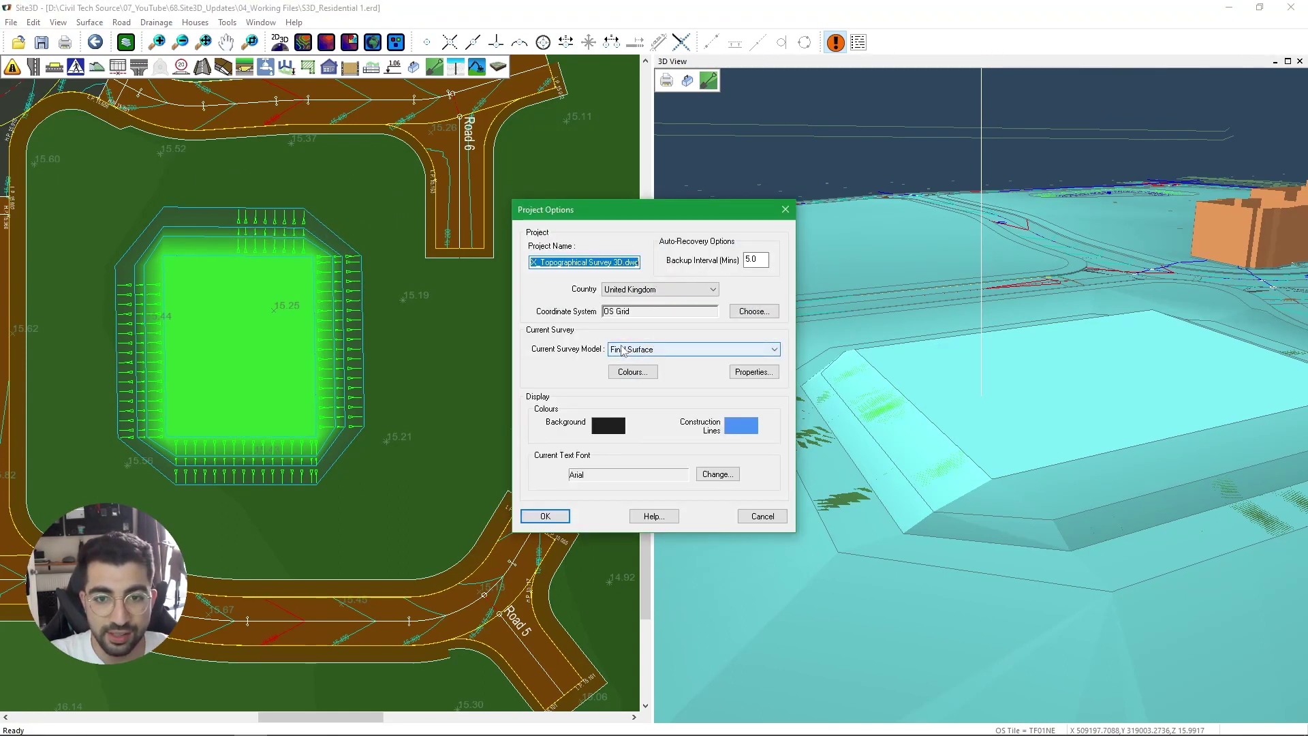
click(624, 374)
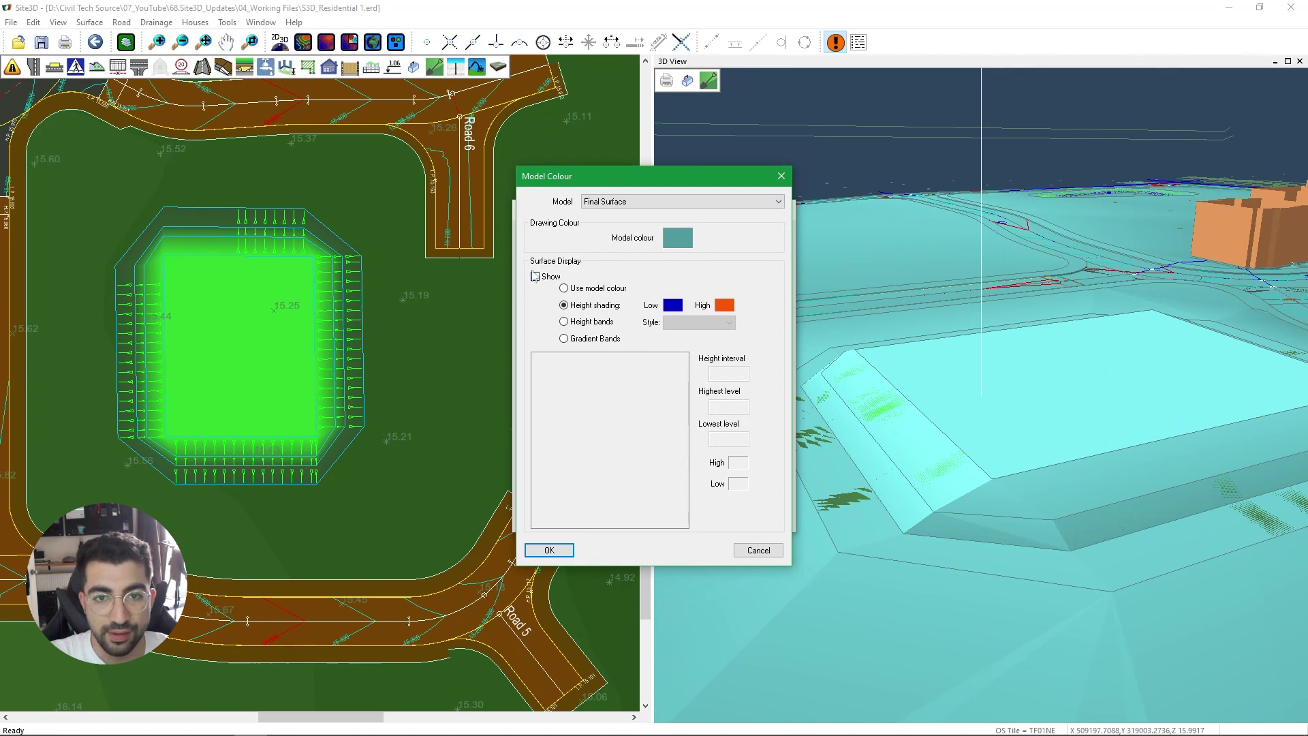
click(537, 277)
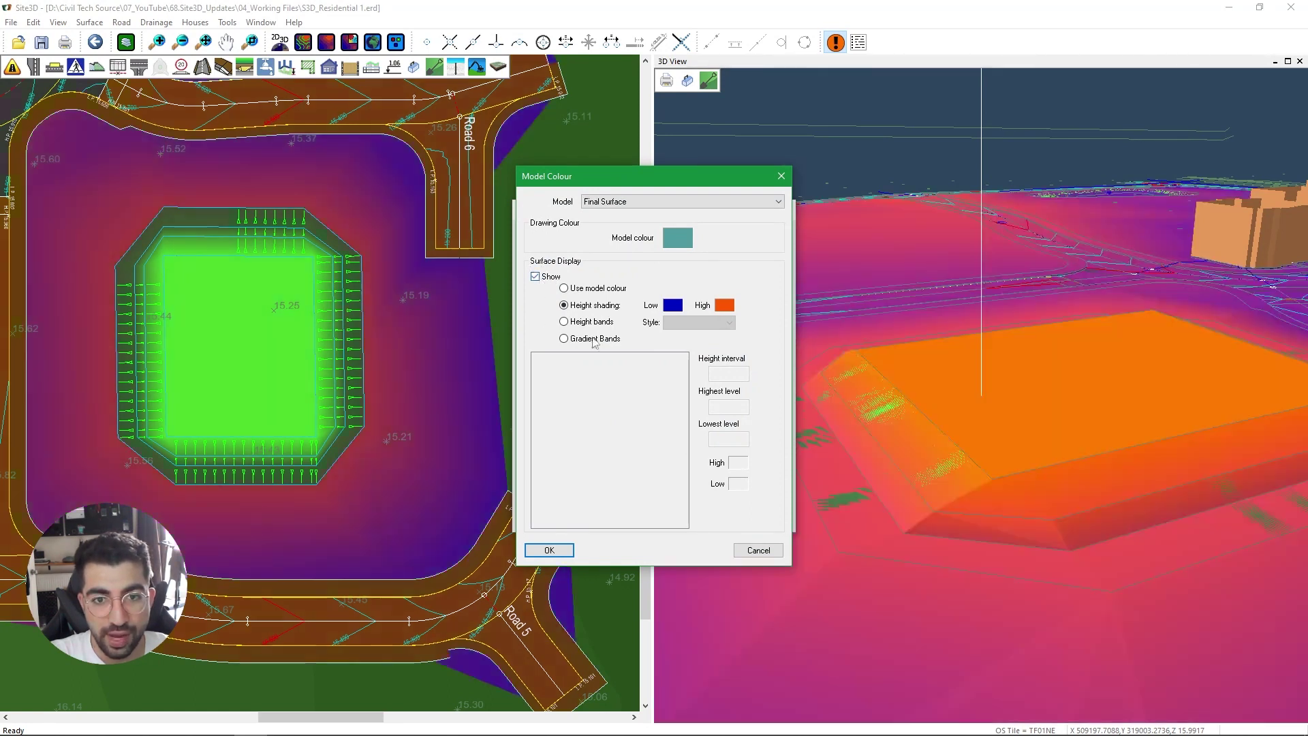
click(565, 340)
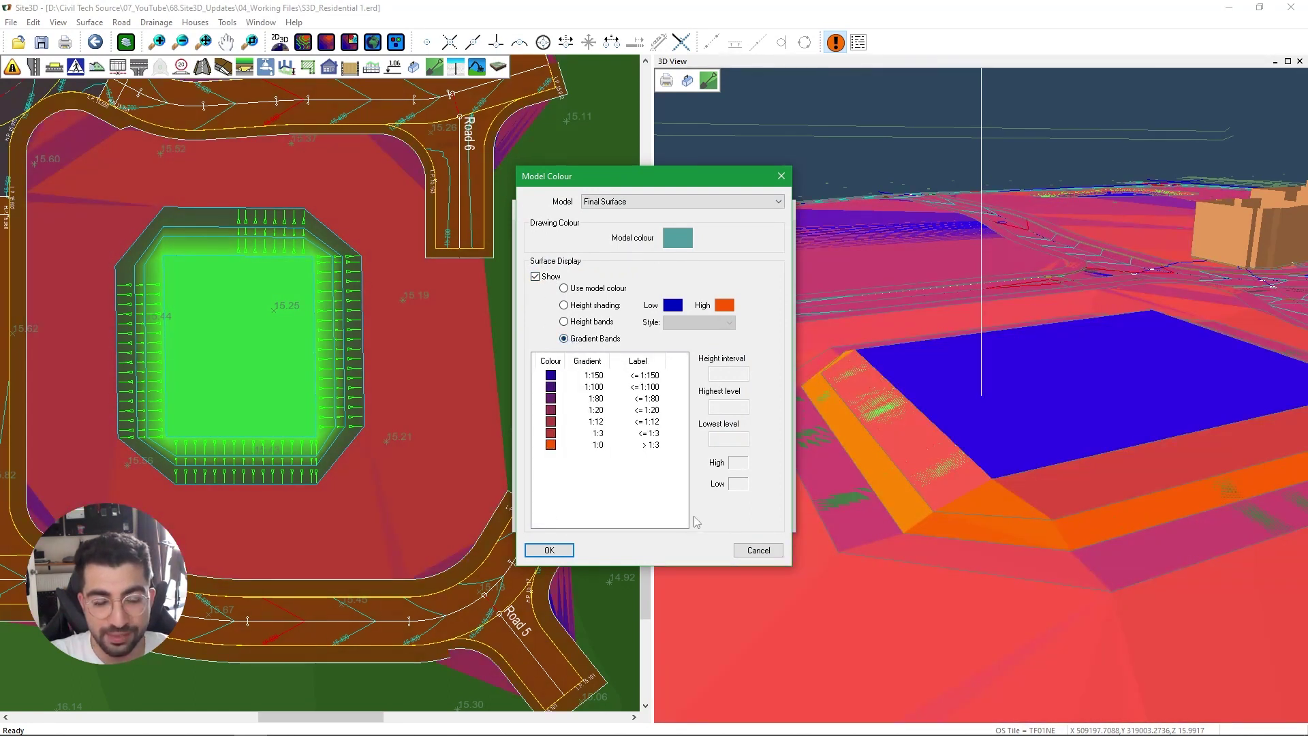
click(586, 444)
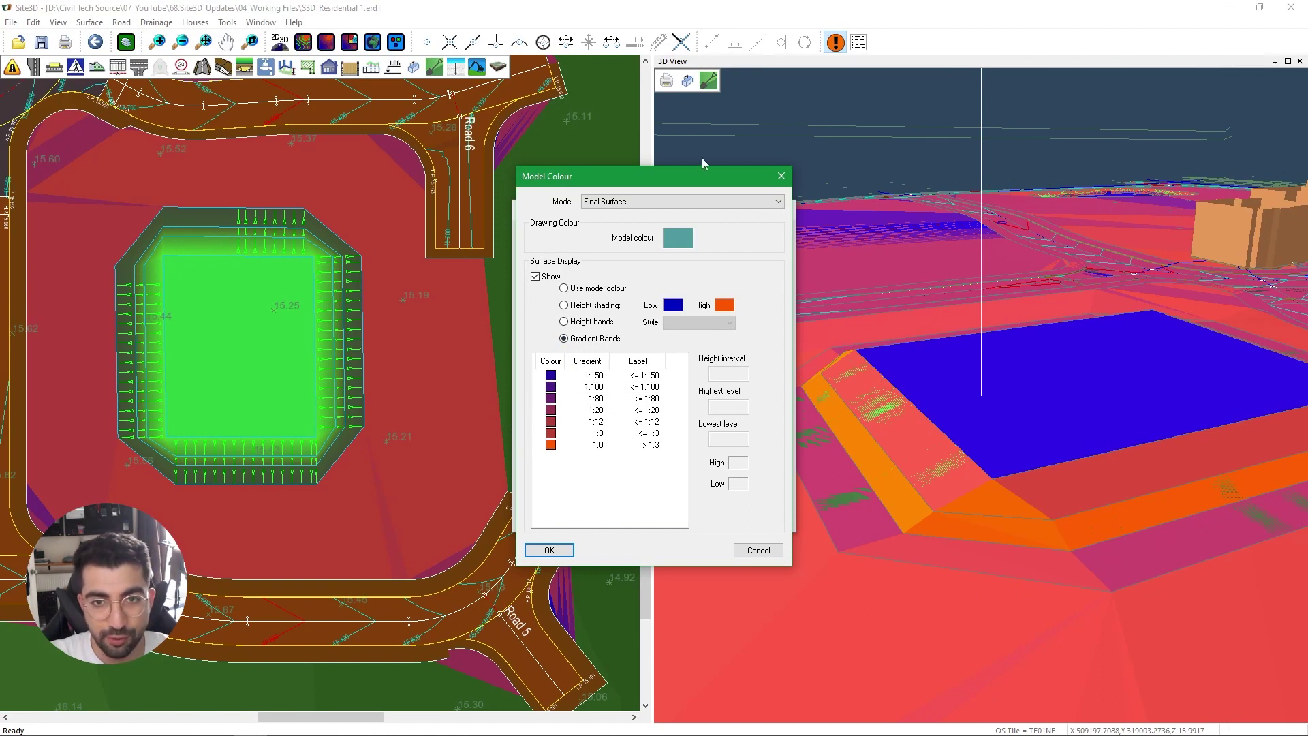
Colour the 1:80 gradient band bright green and the 1:20 band light green.
click(554, 377)
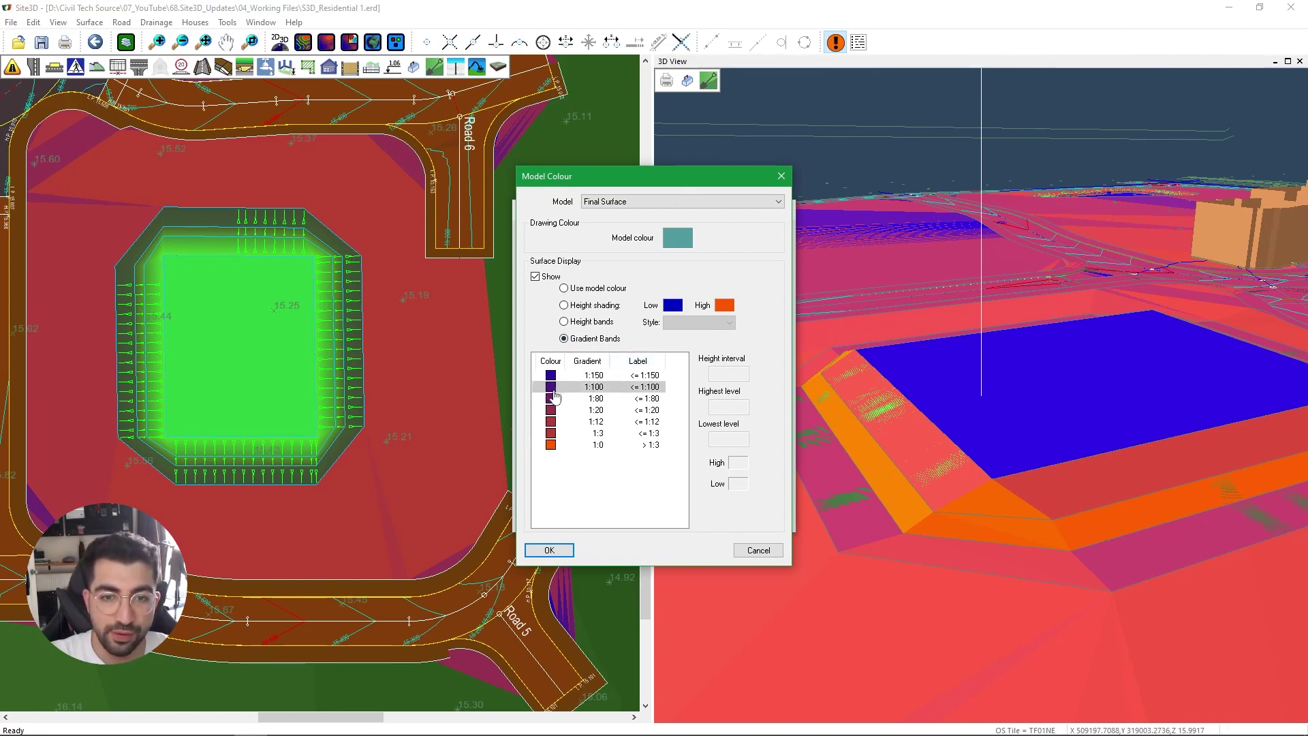
double_click(551, 399)
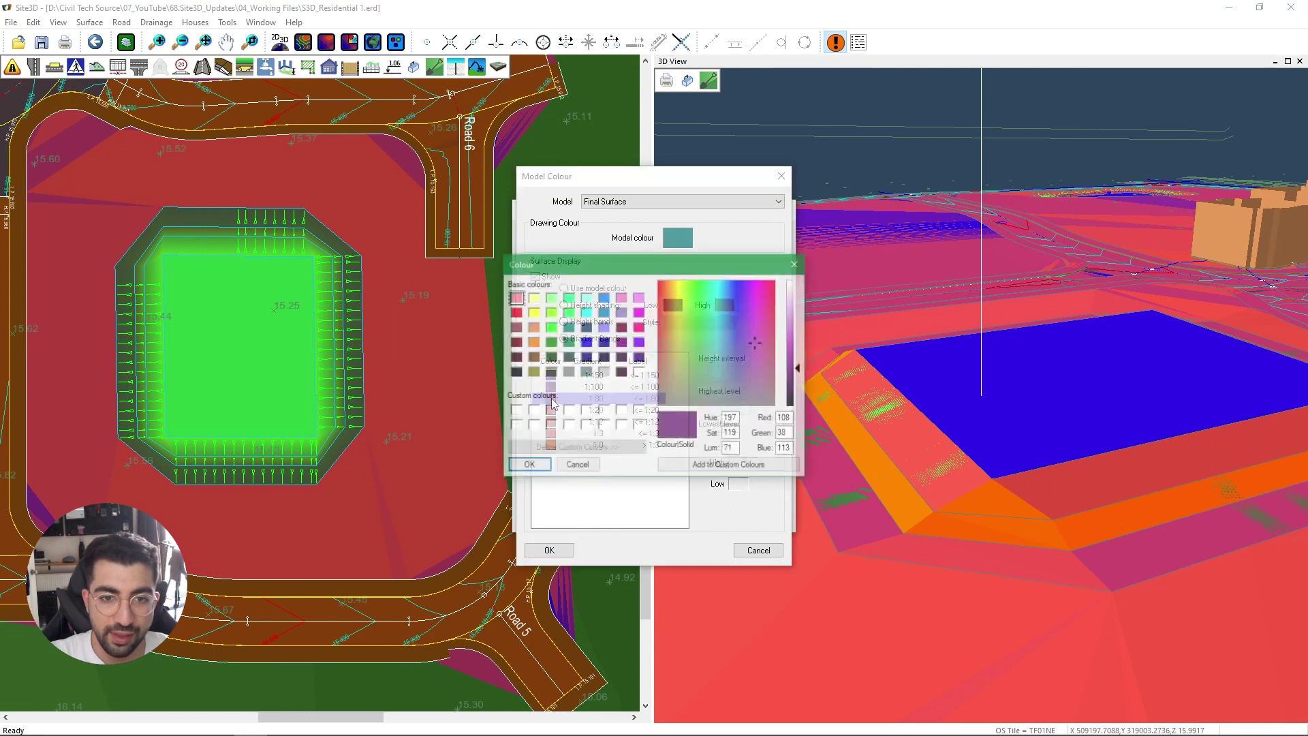
click(550, 328)
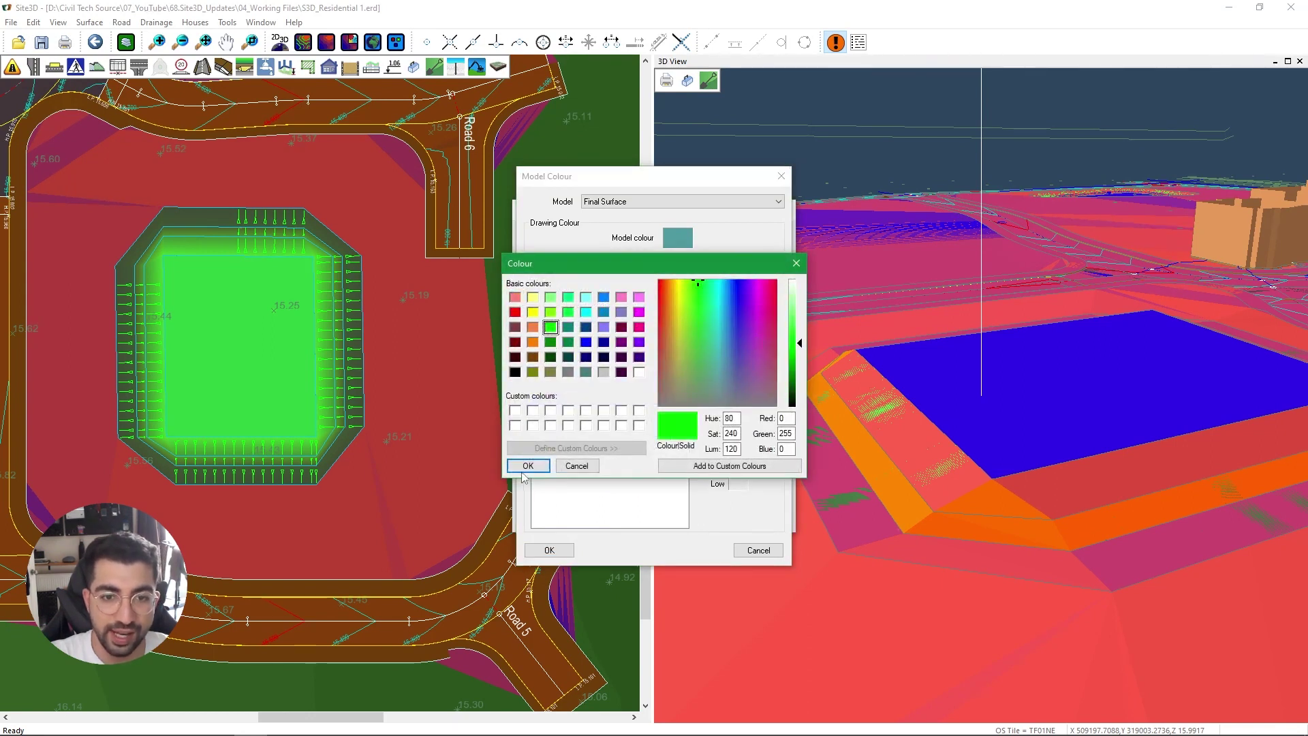
click(526, 467)
double_click(550, 412)
click(549, 300)
click(528, 466)
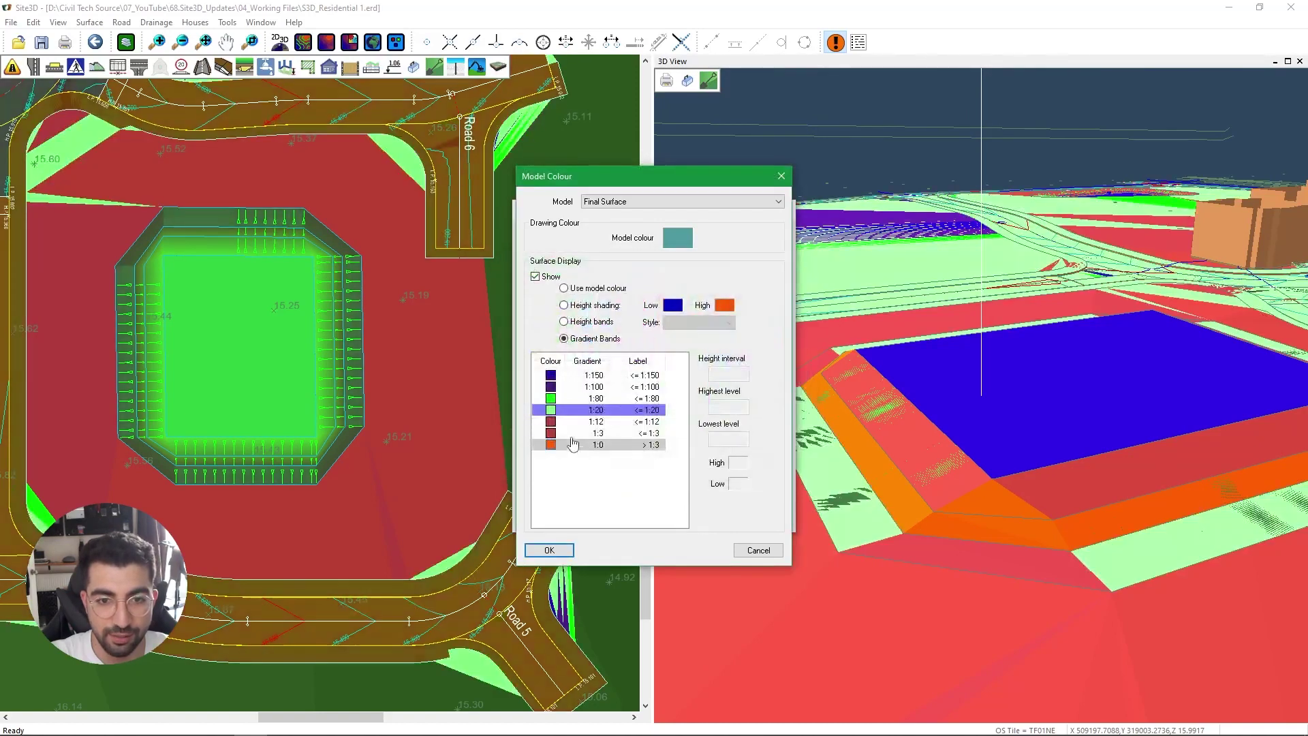
Colour the 1:12 gradient band orange and the 1:3 band yellow.
click(554, 423)
double_click(552, 424)
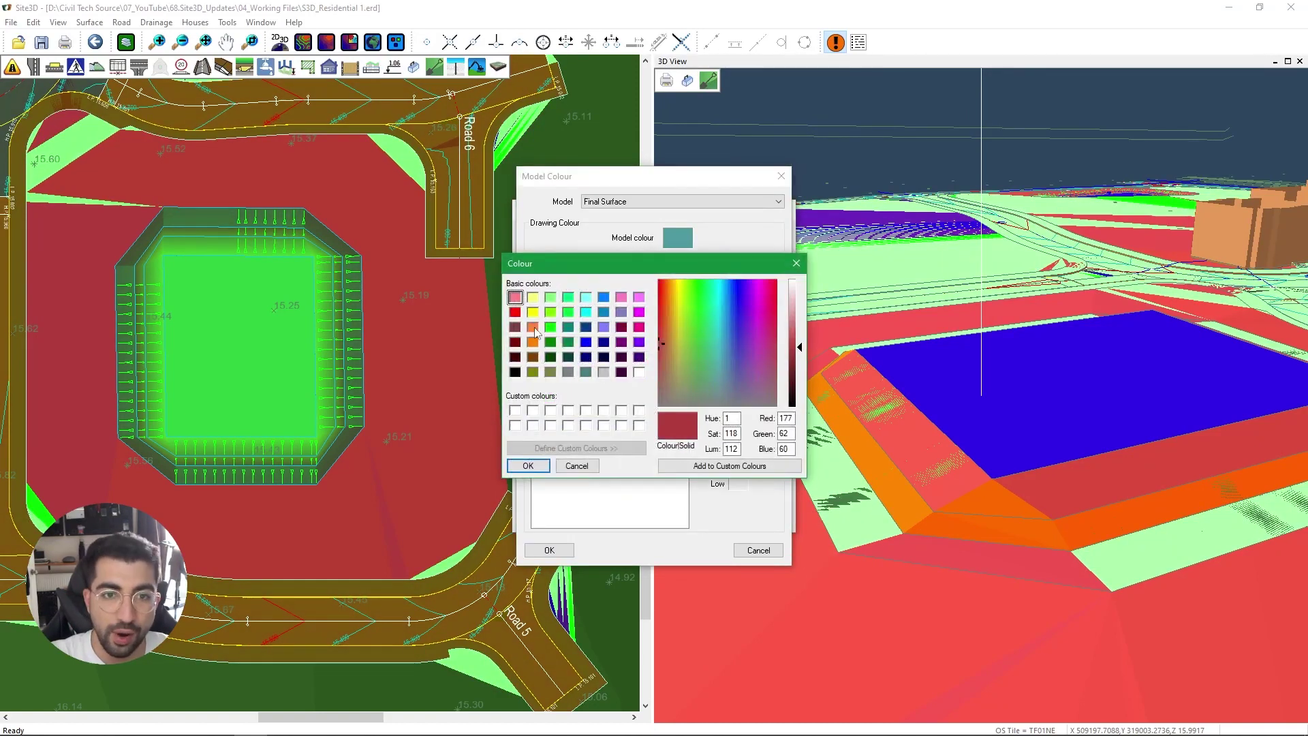
click(529, 466)
double_click(545, 354)
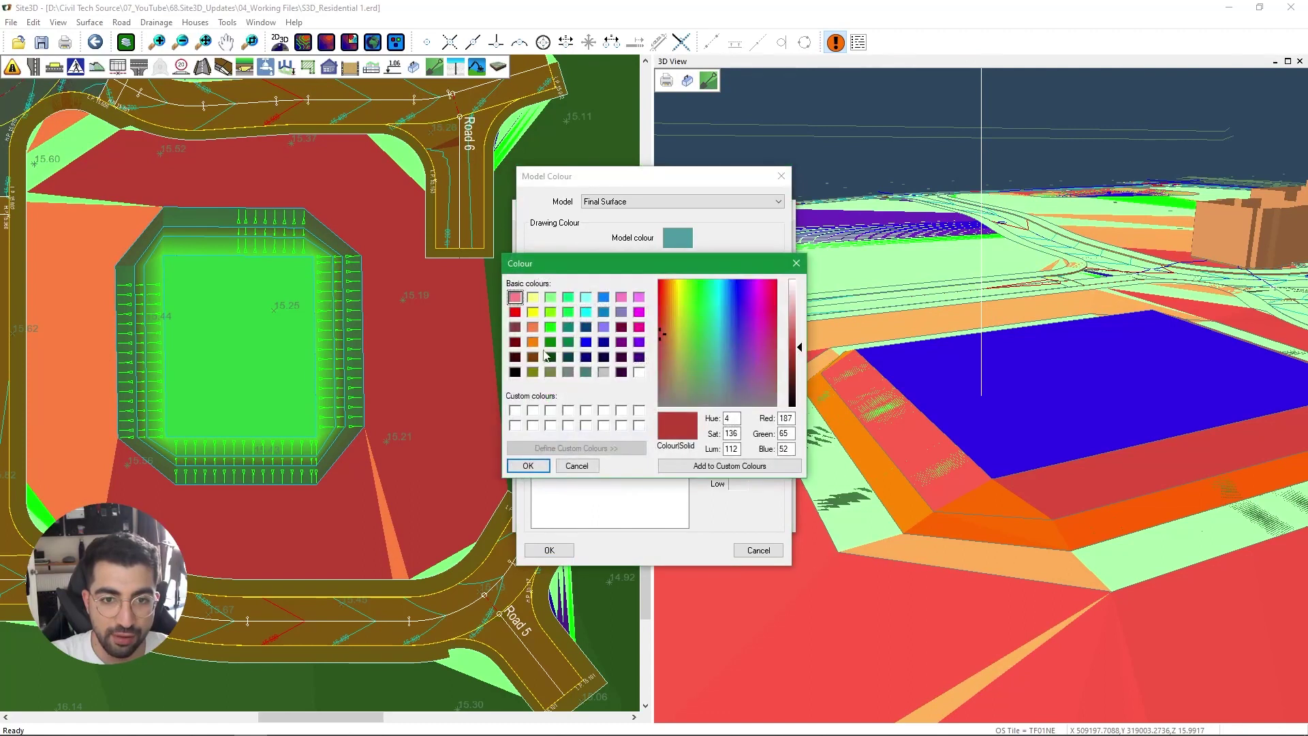
click(532, 312)
click(528, 467)
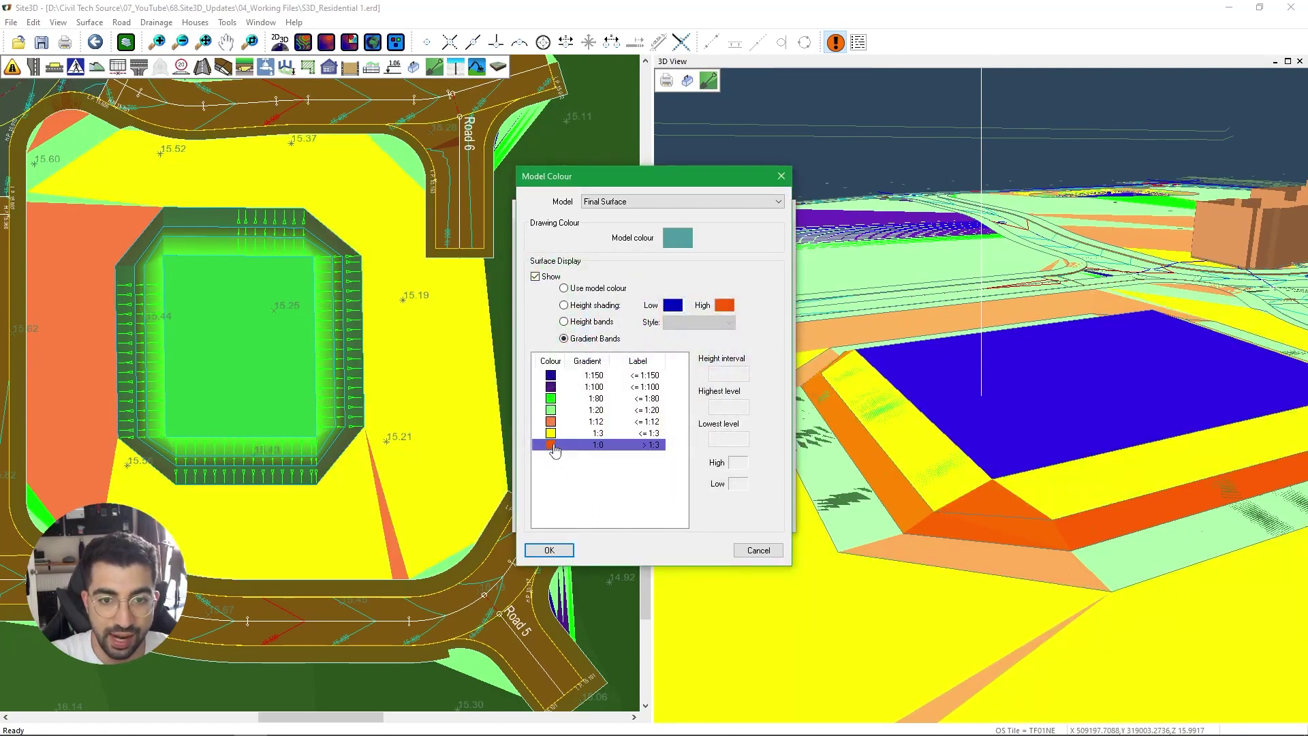
Colour the band for gradients steeper than 1:3 red, and apply the colour and project settings.
double_click(550, 436)
click(516, 312)
click(533, 466)
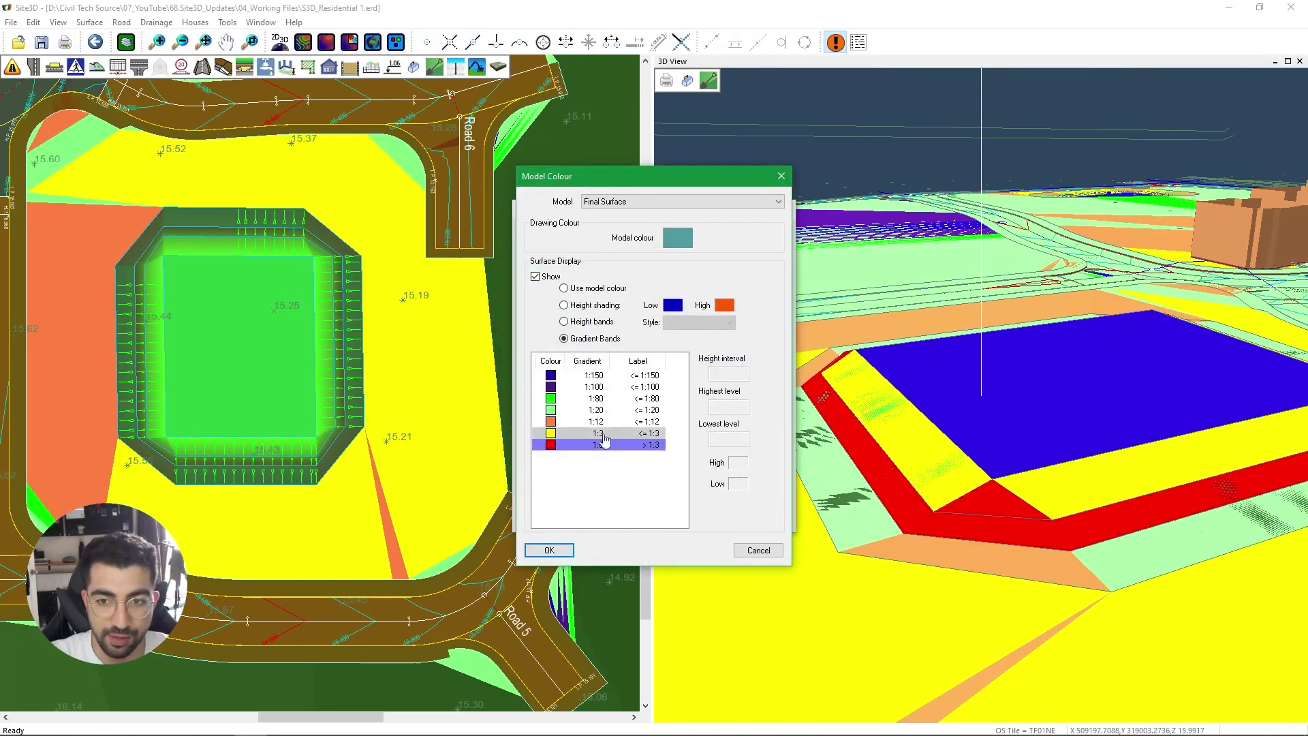
click(550, 550)
click(545, 513)
Inspect the platform's steep red band in 3D and edit the second slope of its interface region, keeping the cut and fill mirrored.
scroll(991, 487, up, 2)
drag(991, 487, 733, 457)
scroll(974, 467, down, 2)
drag(1036, 444, 1029, 409)
scroll(963, 439, up, 2)
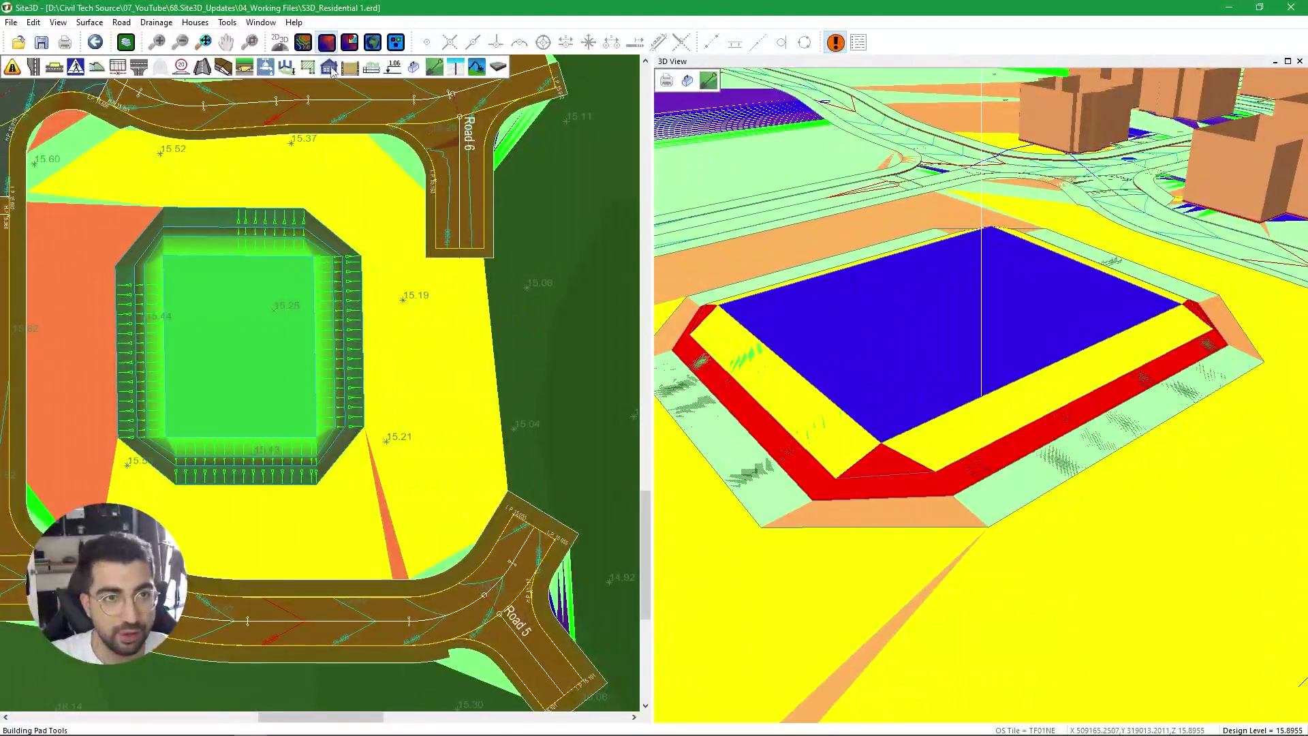
click(452, 67)
click(235, 229)
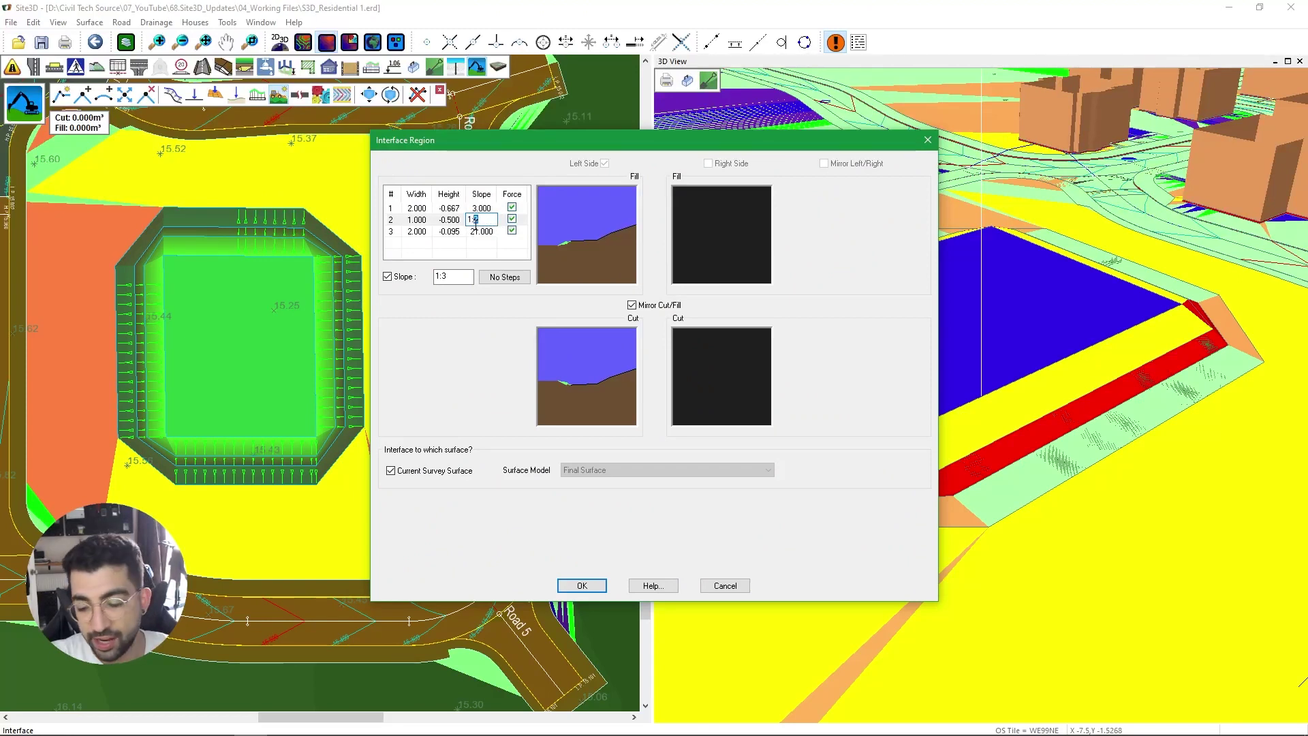
key(Return)
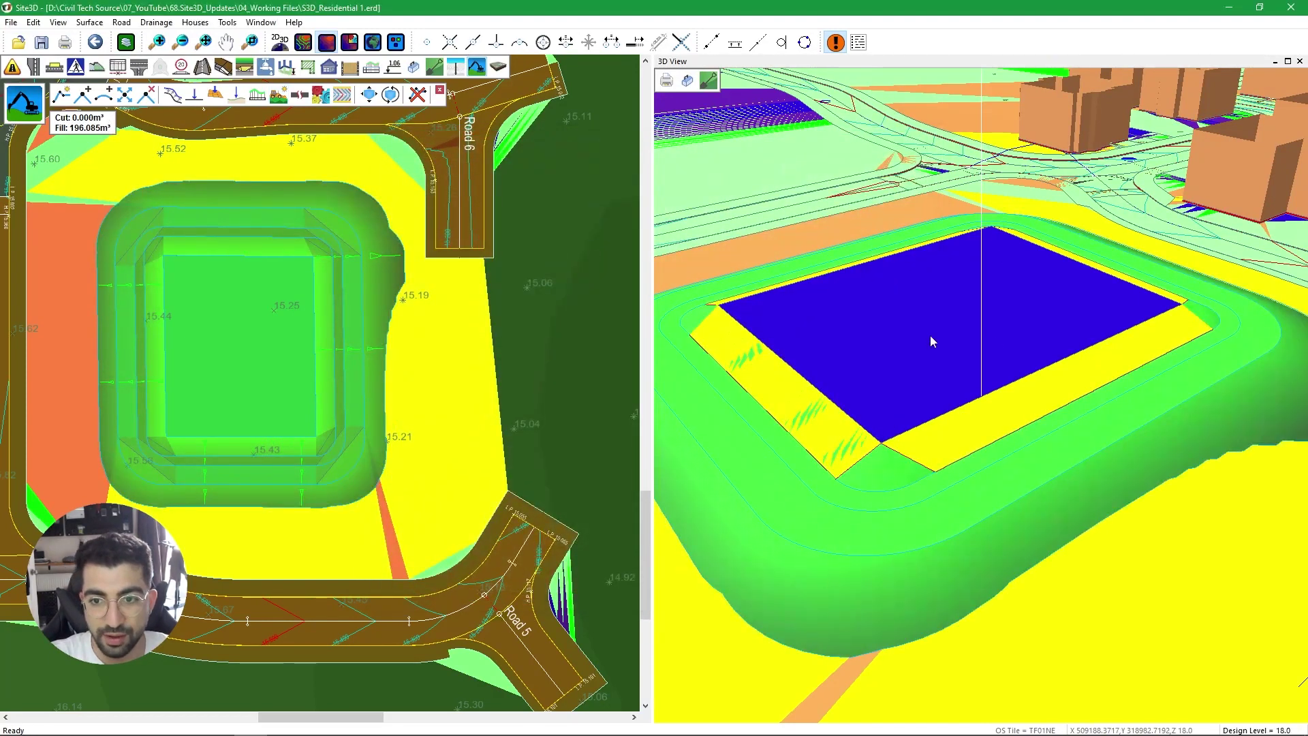
Recreate the final surface from the edited platform and display it with gradient bands.
scroll(850, 413, down, 1)
click(88, 22)
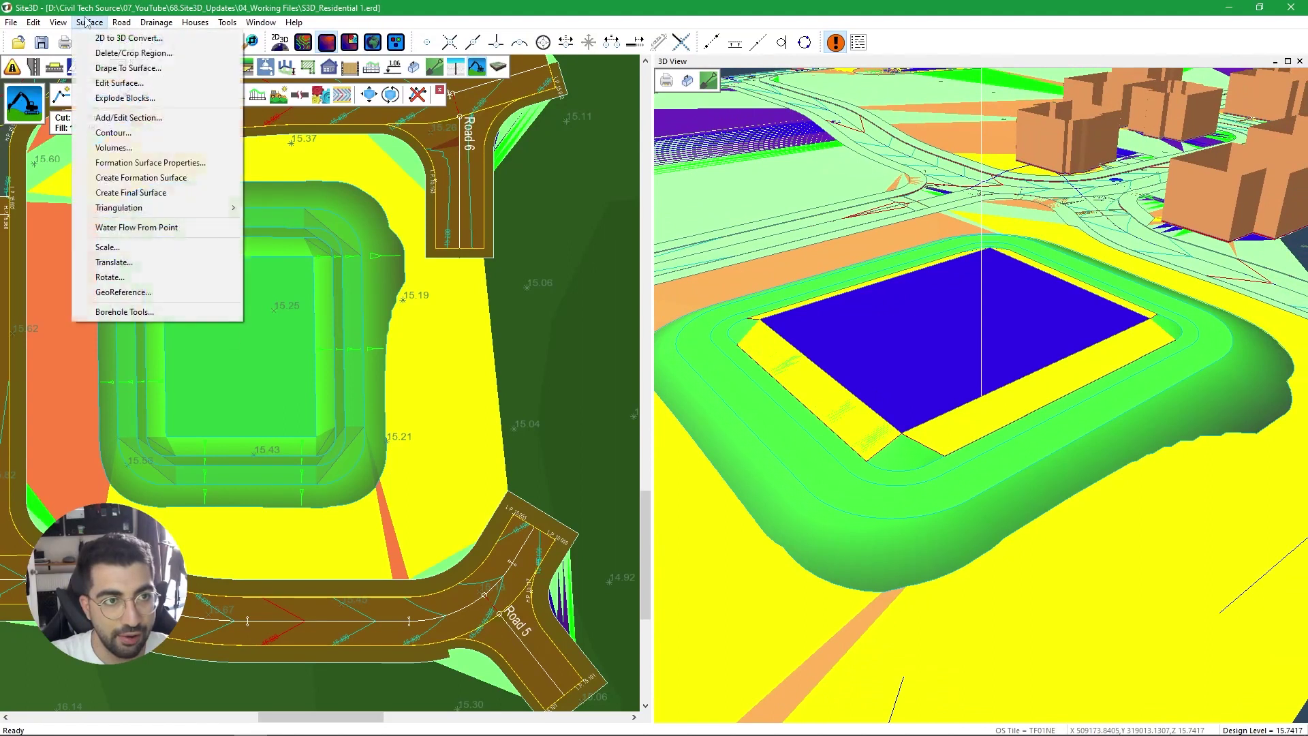
click(143, 201)
right_click(779, 298)
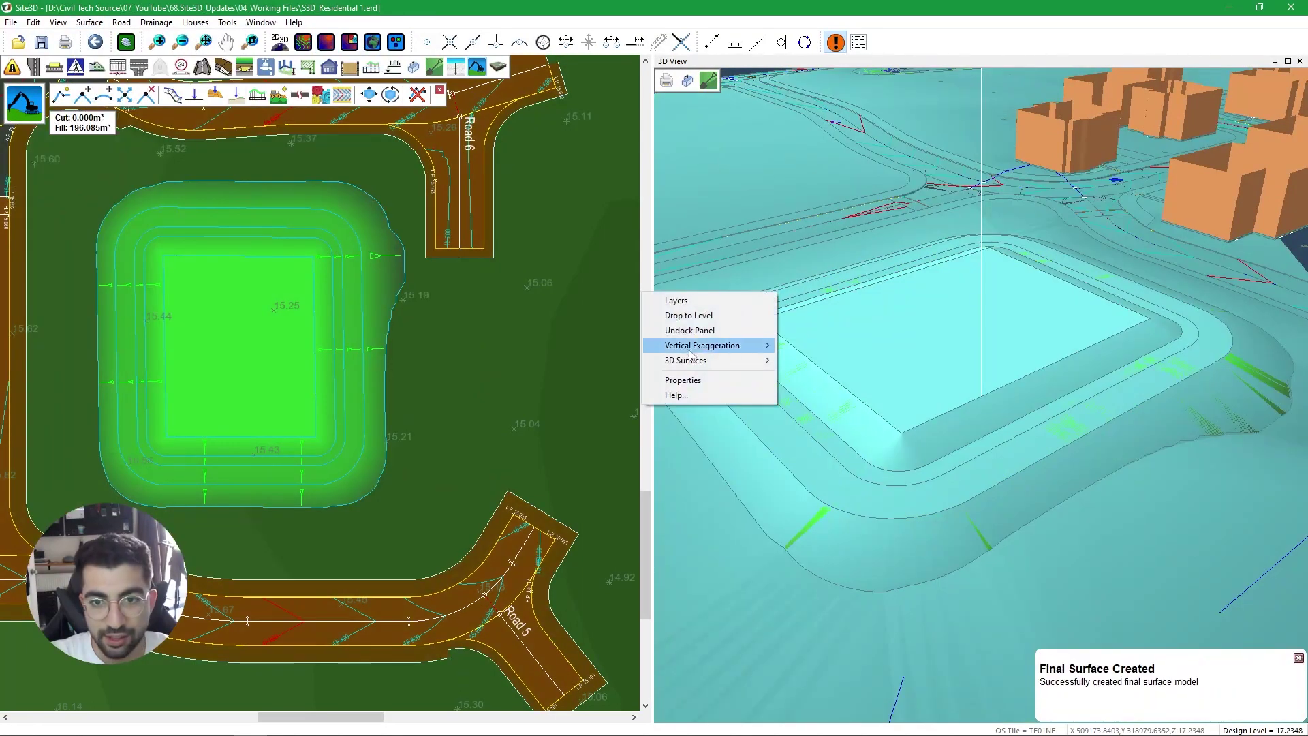
click(675, 379)
click(612, 427)
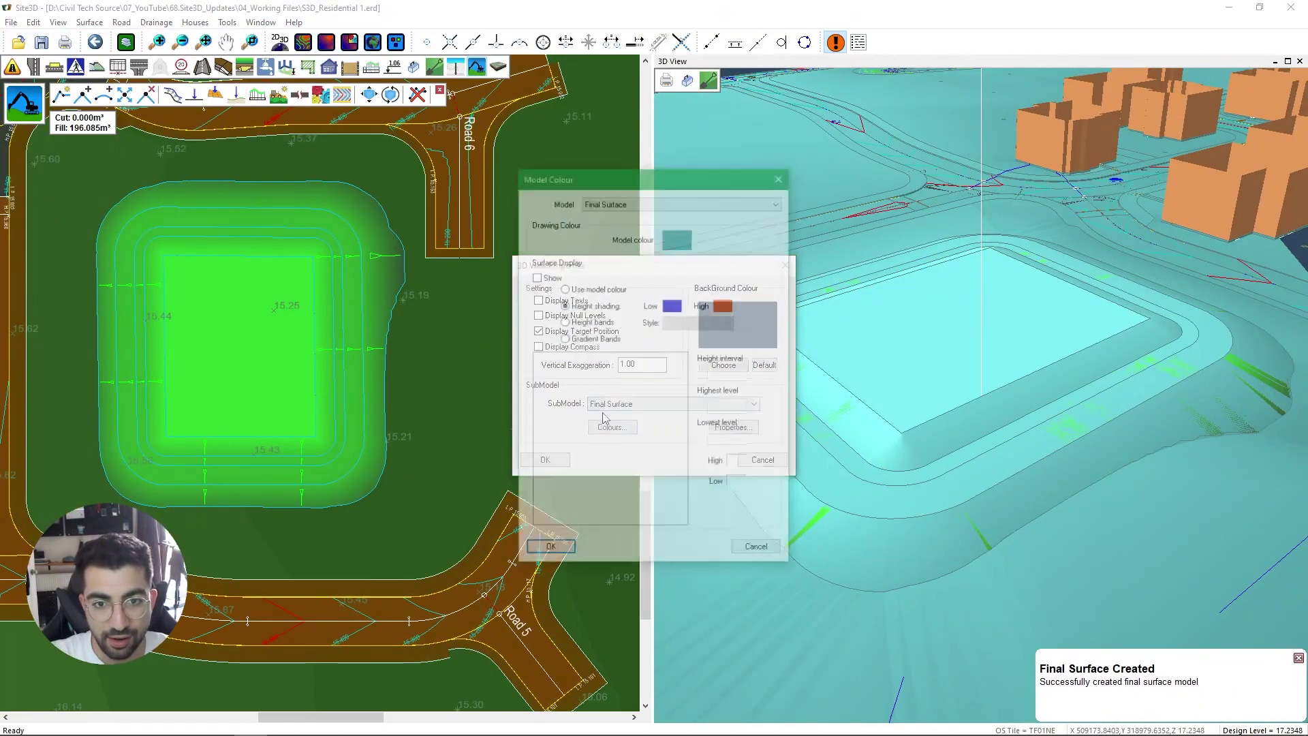
click(565, 339)
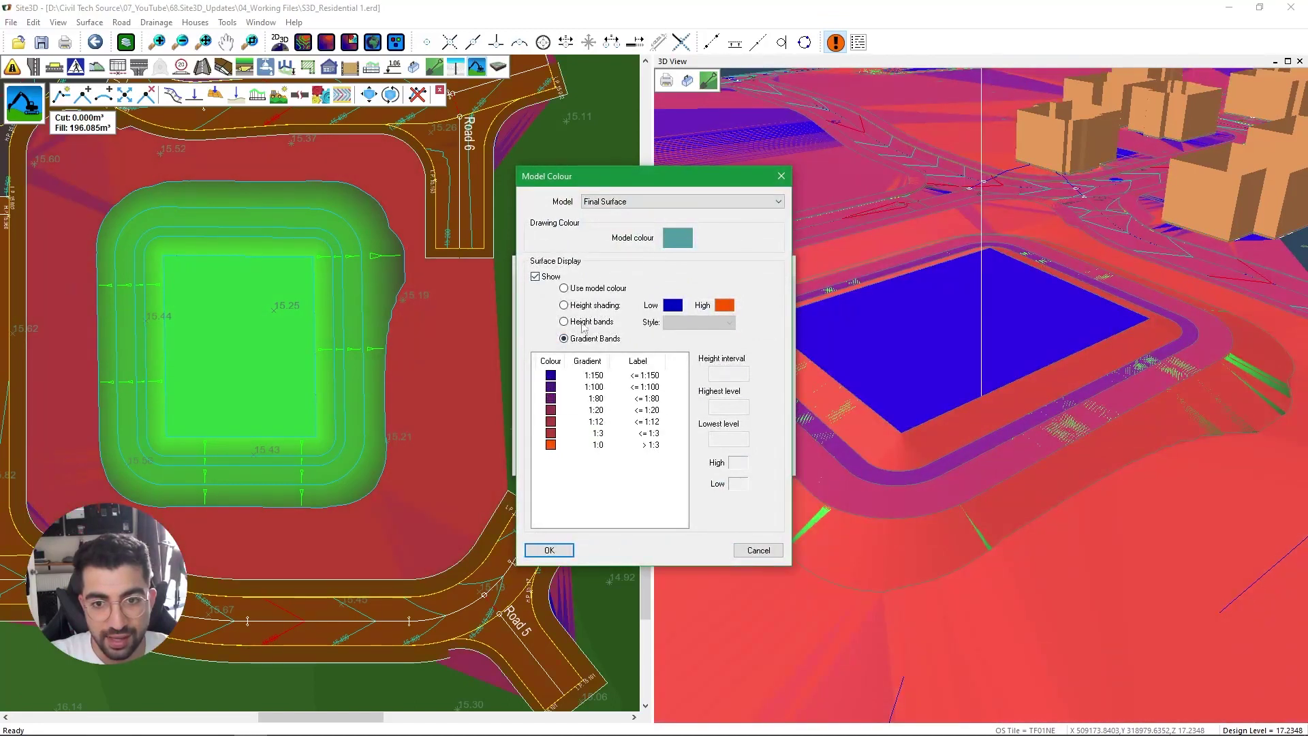
Colour the 1:3 gradient band yellow and the steeper-than-1:3 band red, and apply the 3D view properties.
click(550, 434)
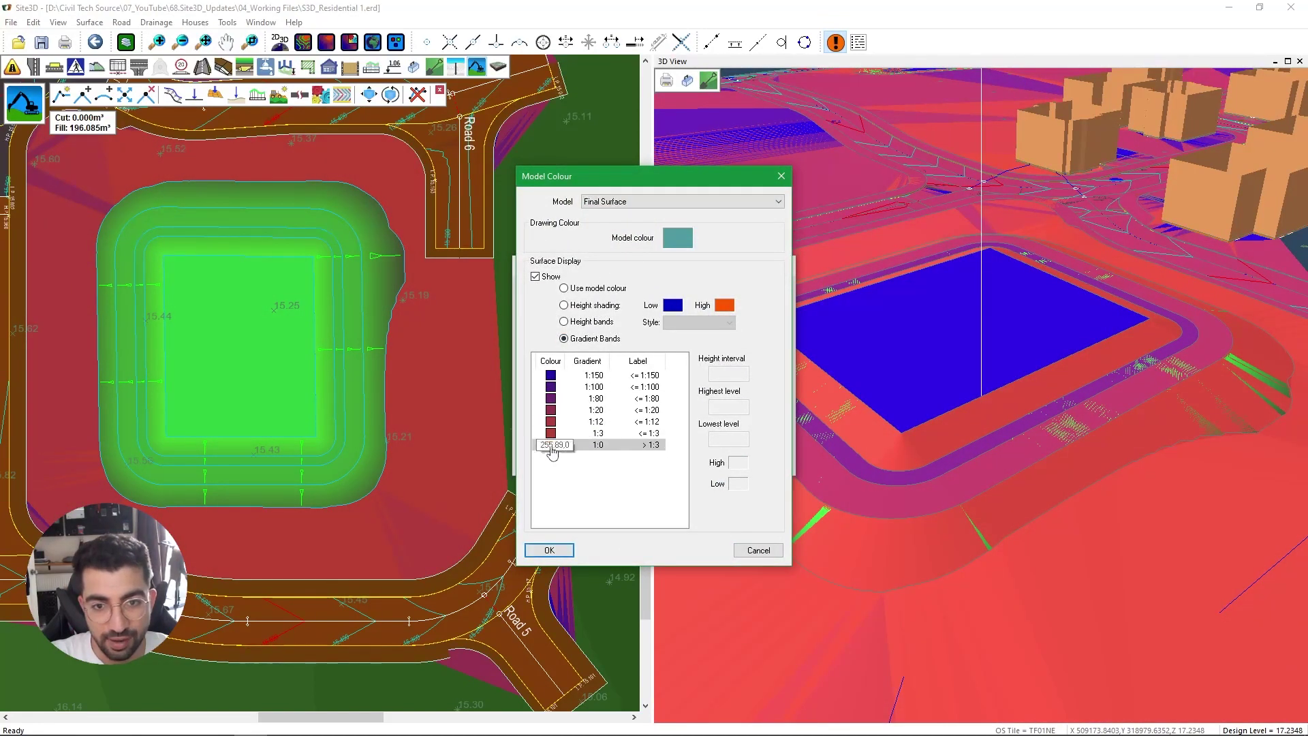
double_click(550, 440)
click(536, 313)
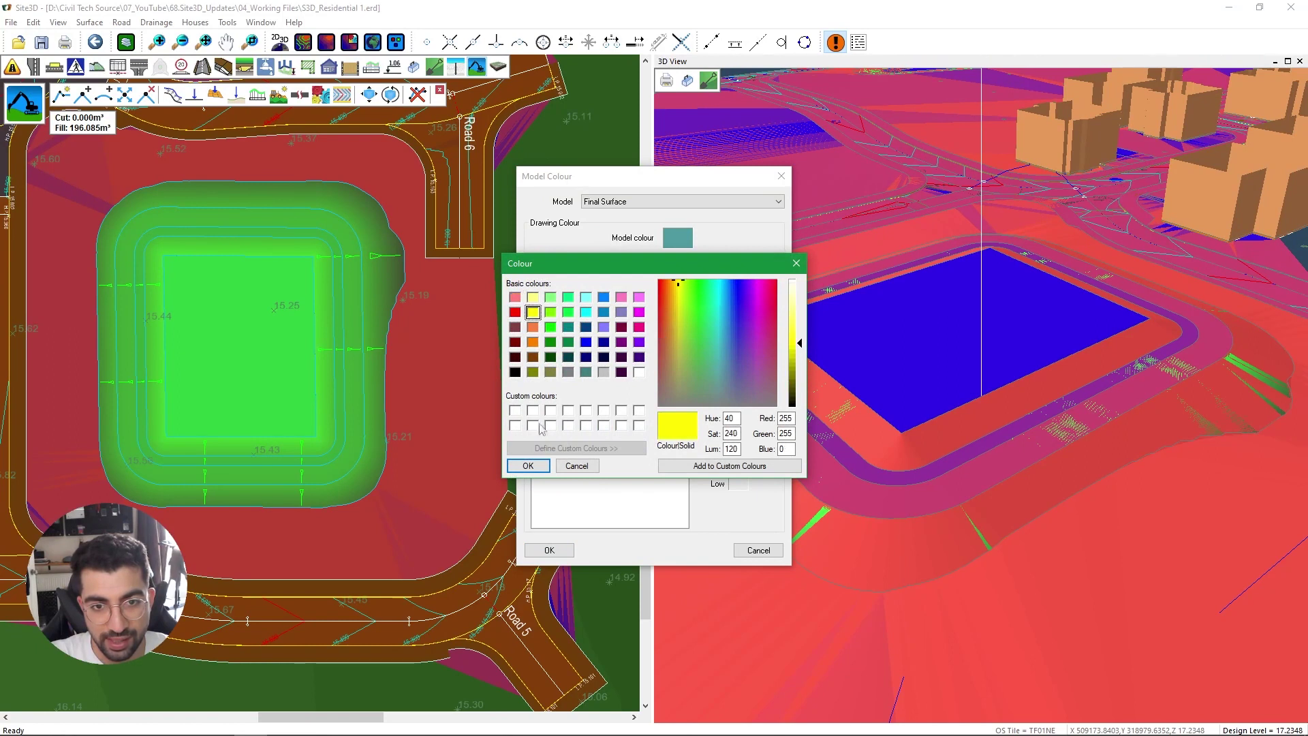
click(531, 463)
double_click(551, 446)
click(516, 312)
click(528, 465)
click(551, 549)
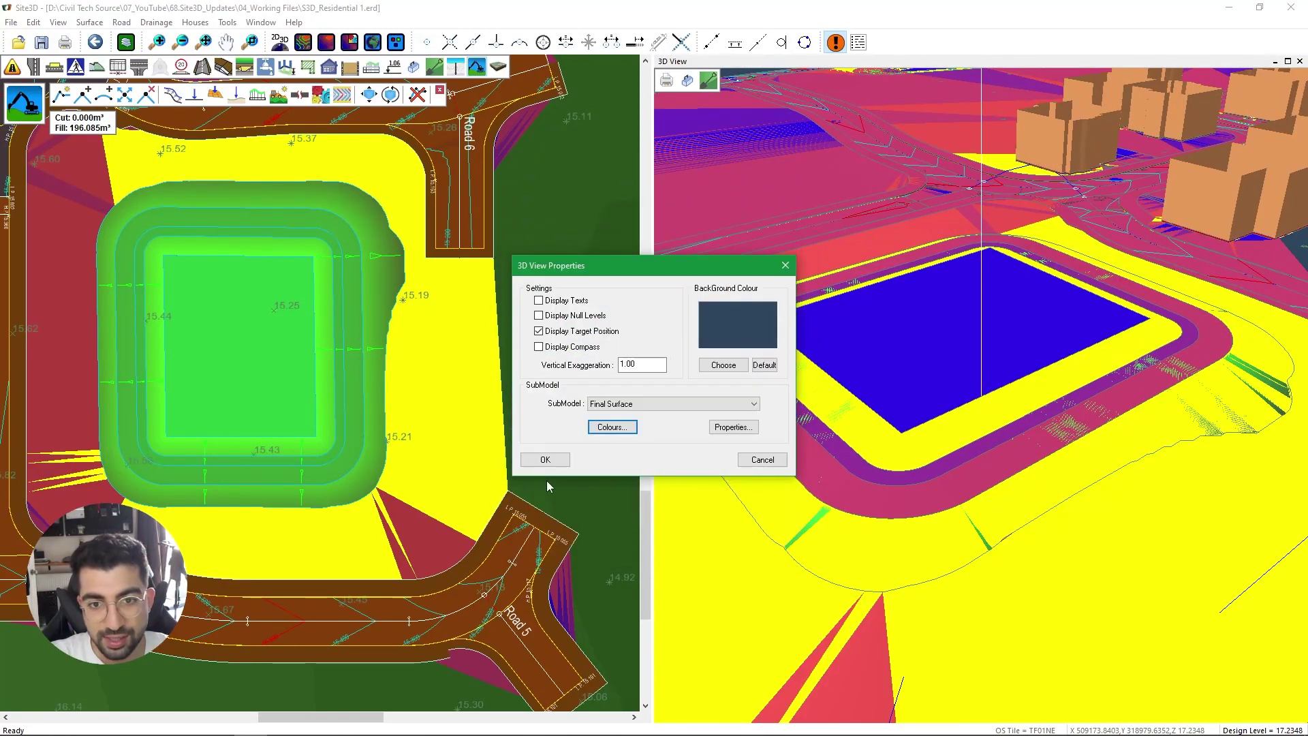
click(546, 460)
Examine the gradient colours on the reshaped platform and around the houses beside the Road 2 bend.
scroll(827, 395, up, 3)
drag(814, 438, 874, 441)
drag(982, 397, 888, 479)
scroll(353, 347, down, 1)
middle_drag(187, 259, 310, 513)
scroll(256, 227, up, 2)
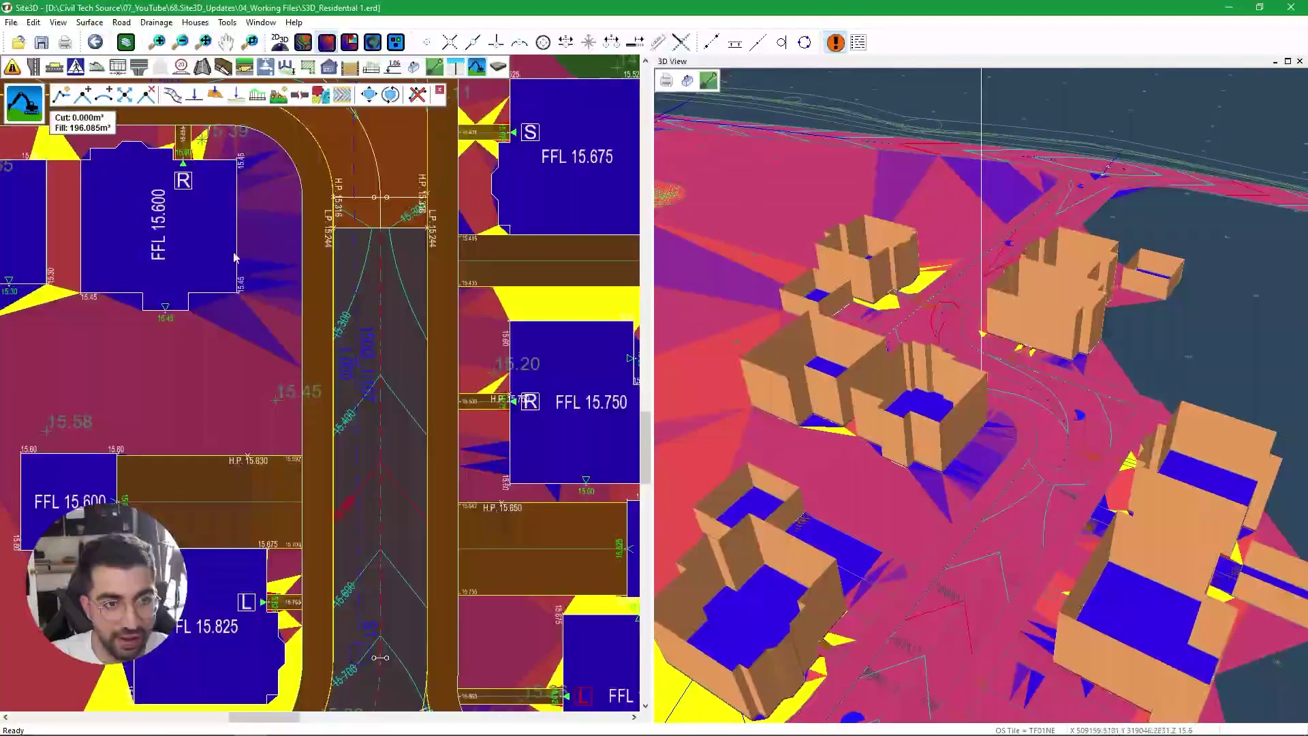
scroll(259, 286, up, 2)
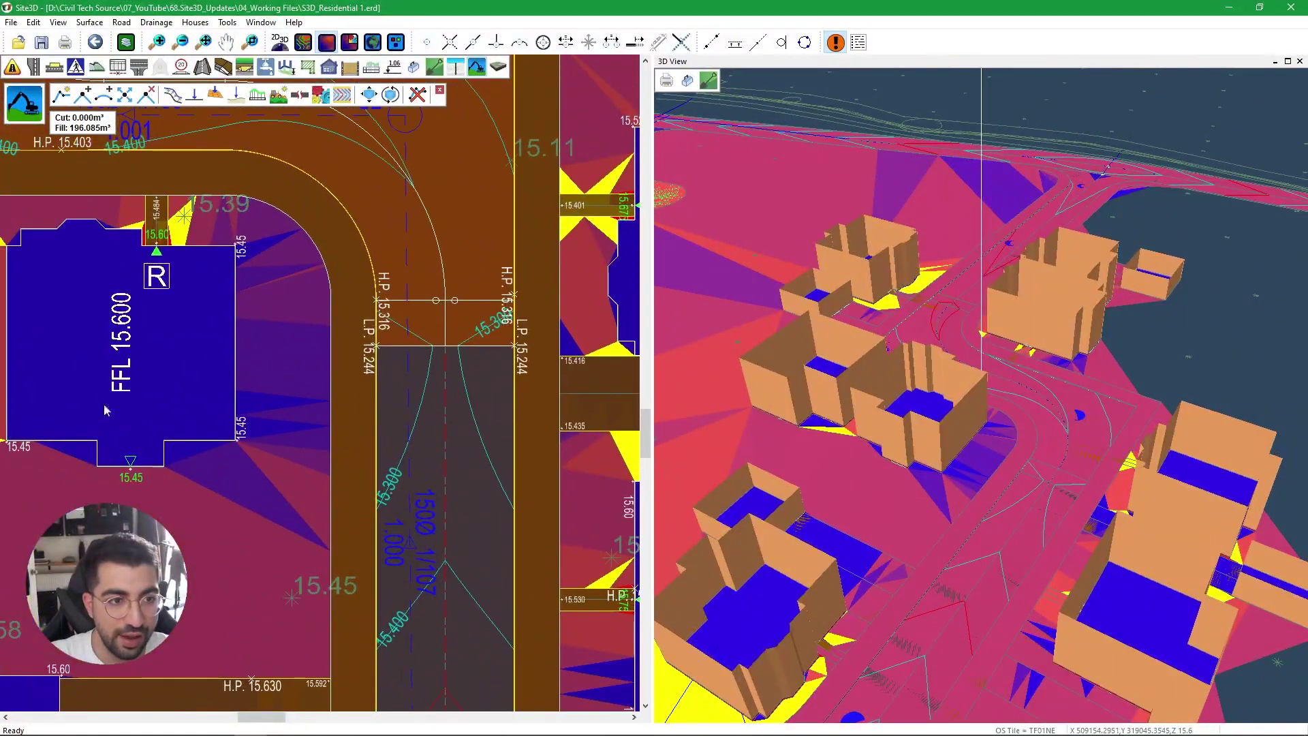
Hide the surface's spot levels and inspect the ground slopes beside the FFL 15.600 house at the road bend.
right_click(314, 306)
click(273, 304)
click(635, 246)
key(Return)
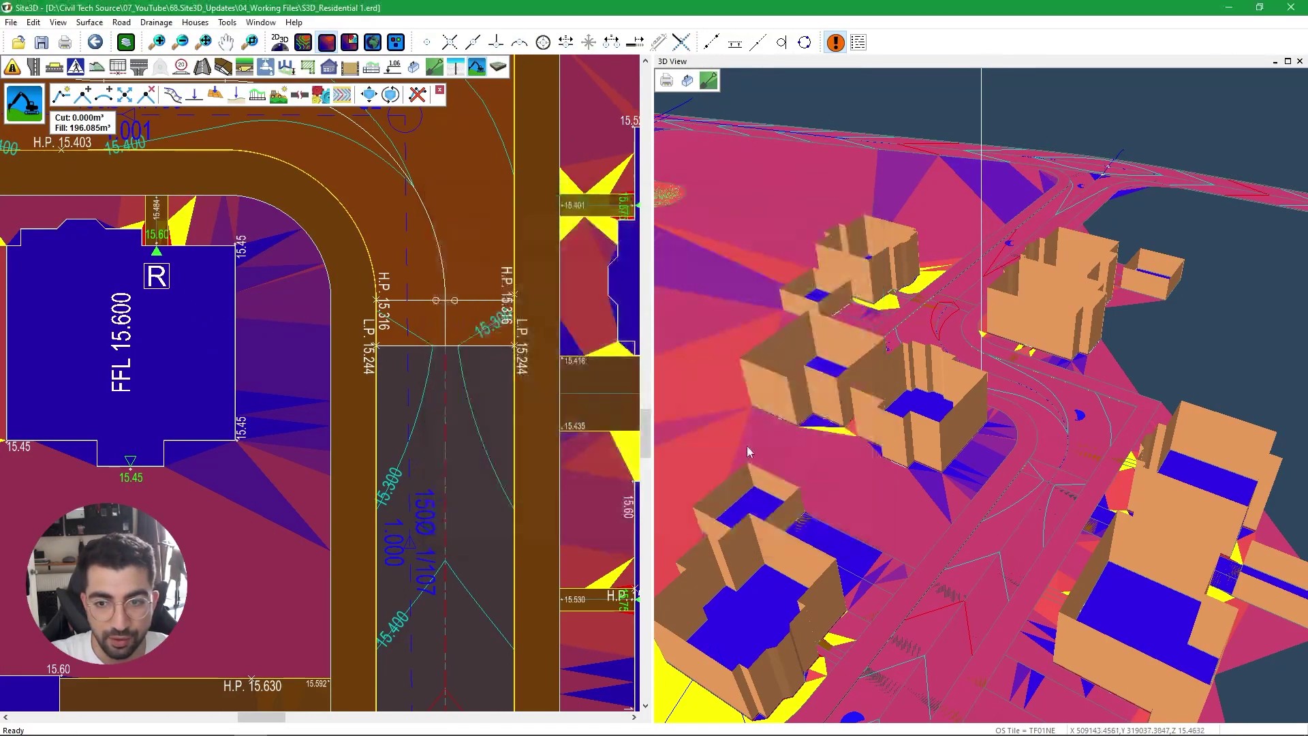
scroll(225, 327, up, 2)
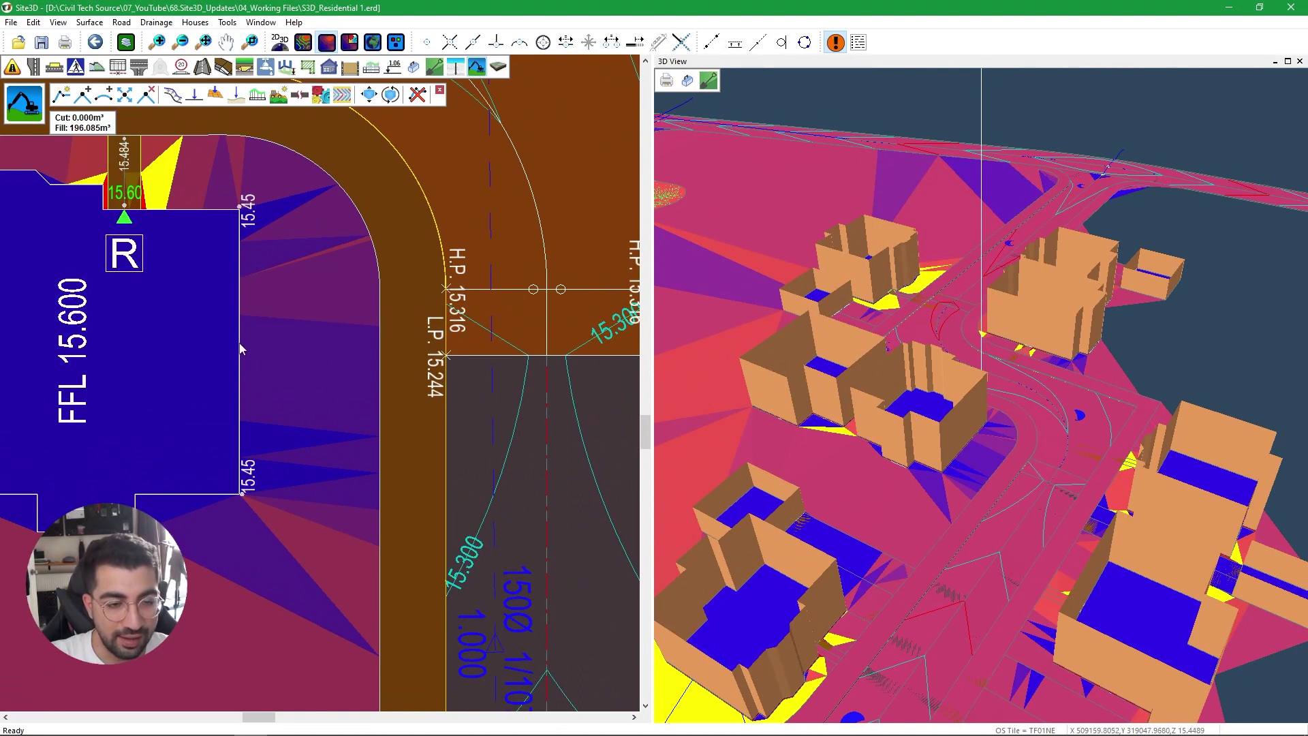
scroll(1118, 471, up, 3)
middle_drag(1042, 542, 1050, 627)
drag(1050, 626, 1065, 631)
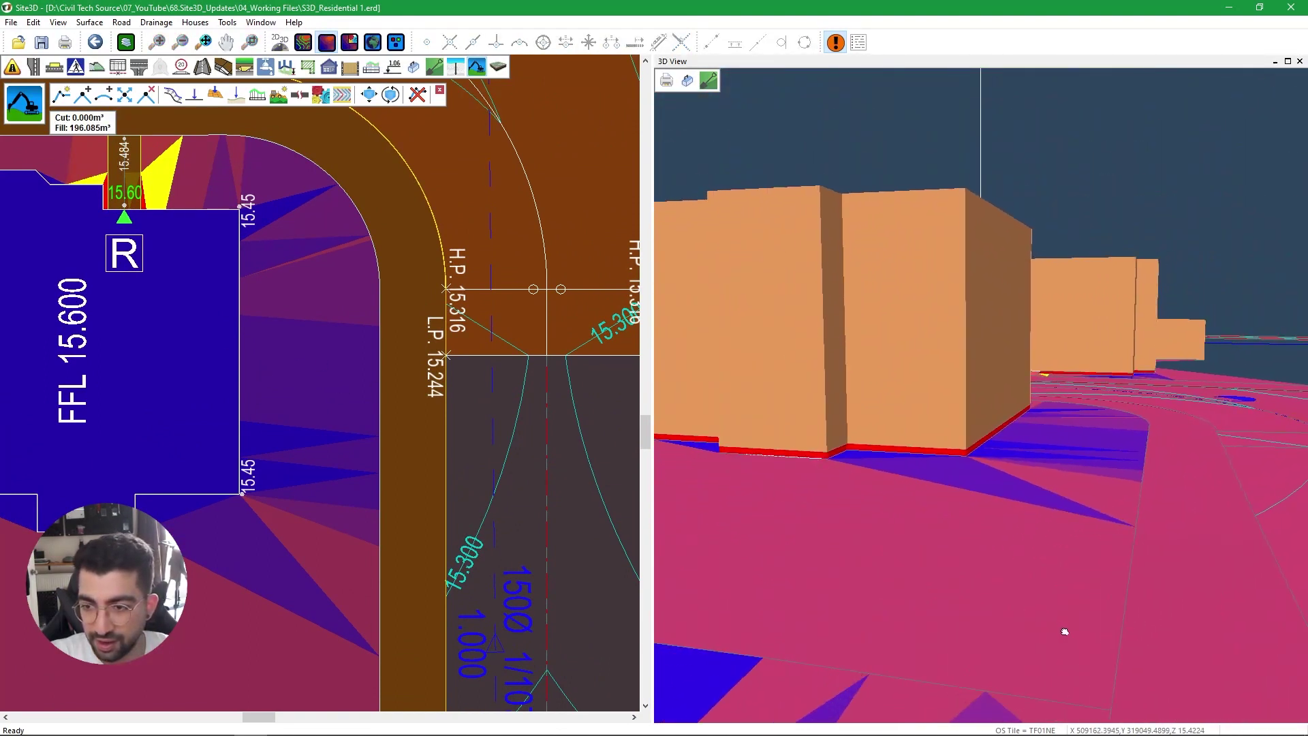
scroll(143, 383, down, 1)
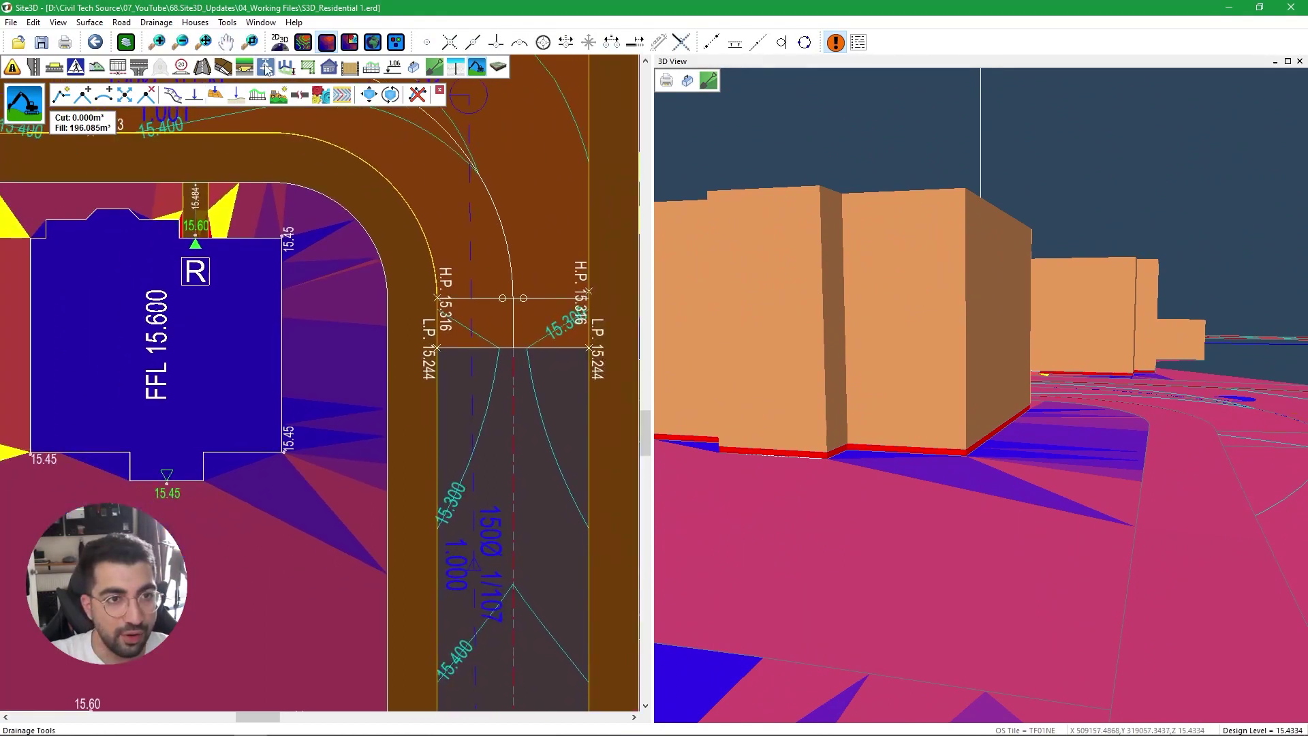
Start renumbering the house pads with prefix Plot from number 1, labelling the four northern houses around the road bend Plot 1 to Plot 4.
click(329, 67)
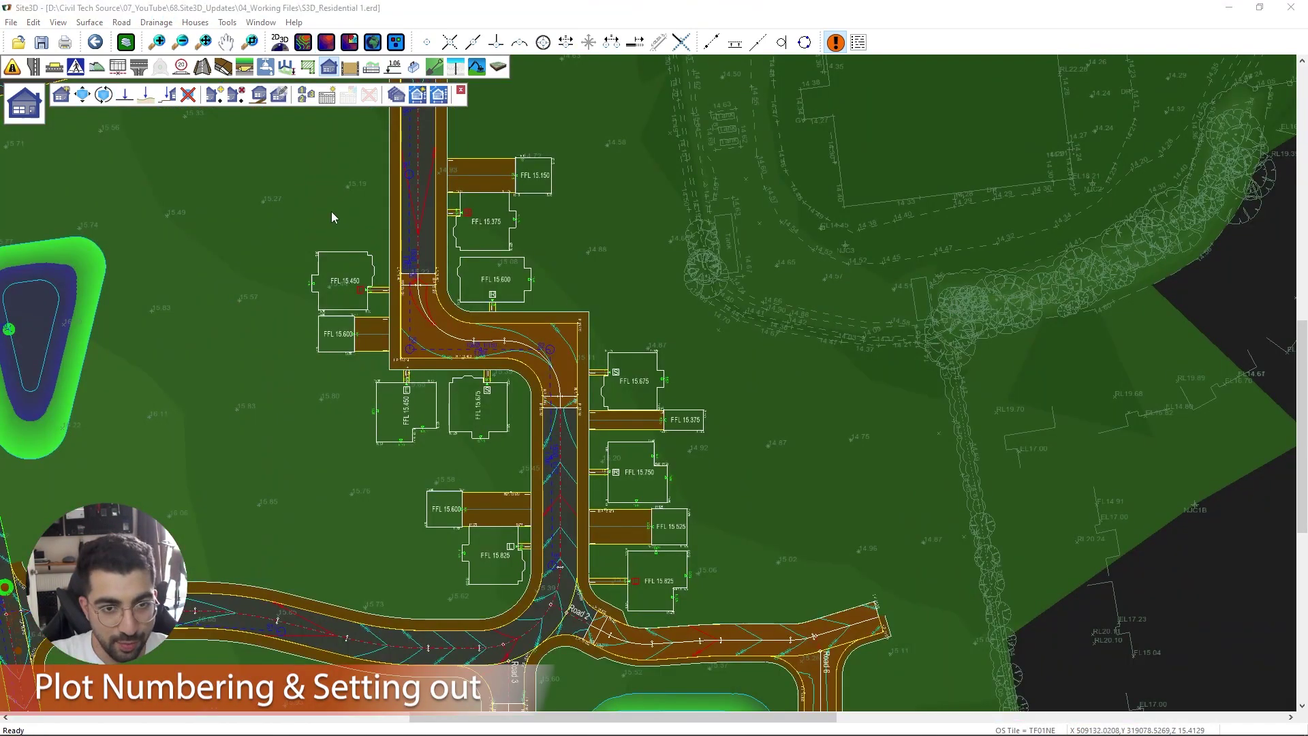
scroll(360, 217, up, 1)
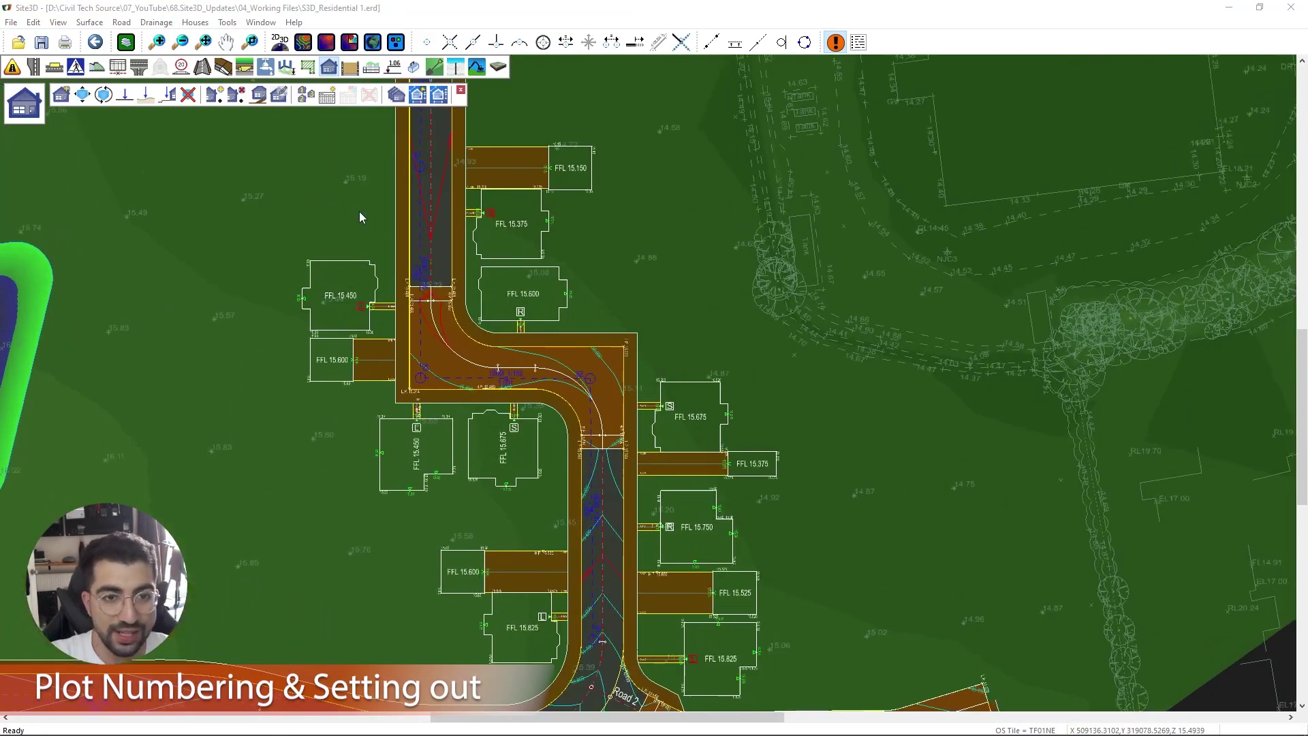
scroll(504, 219, down, 1)
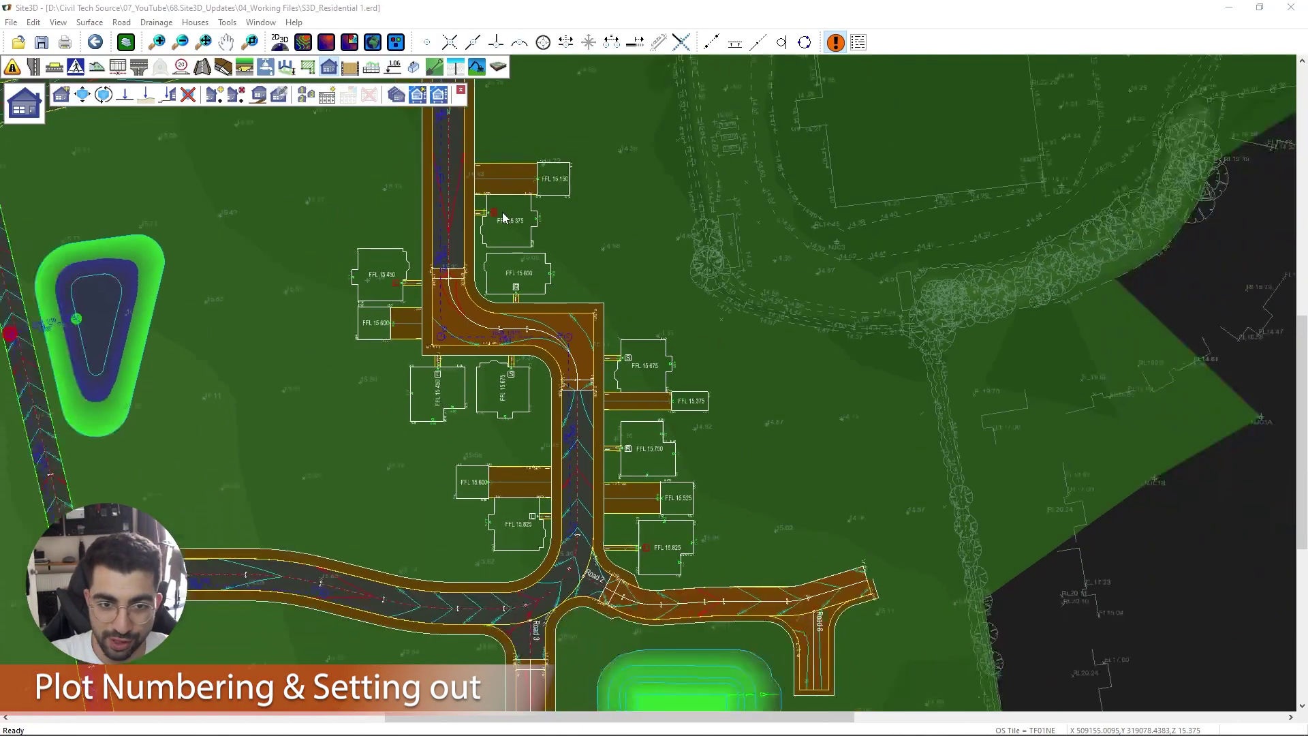
scroll(505, 219, down, 2)
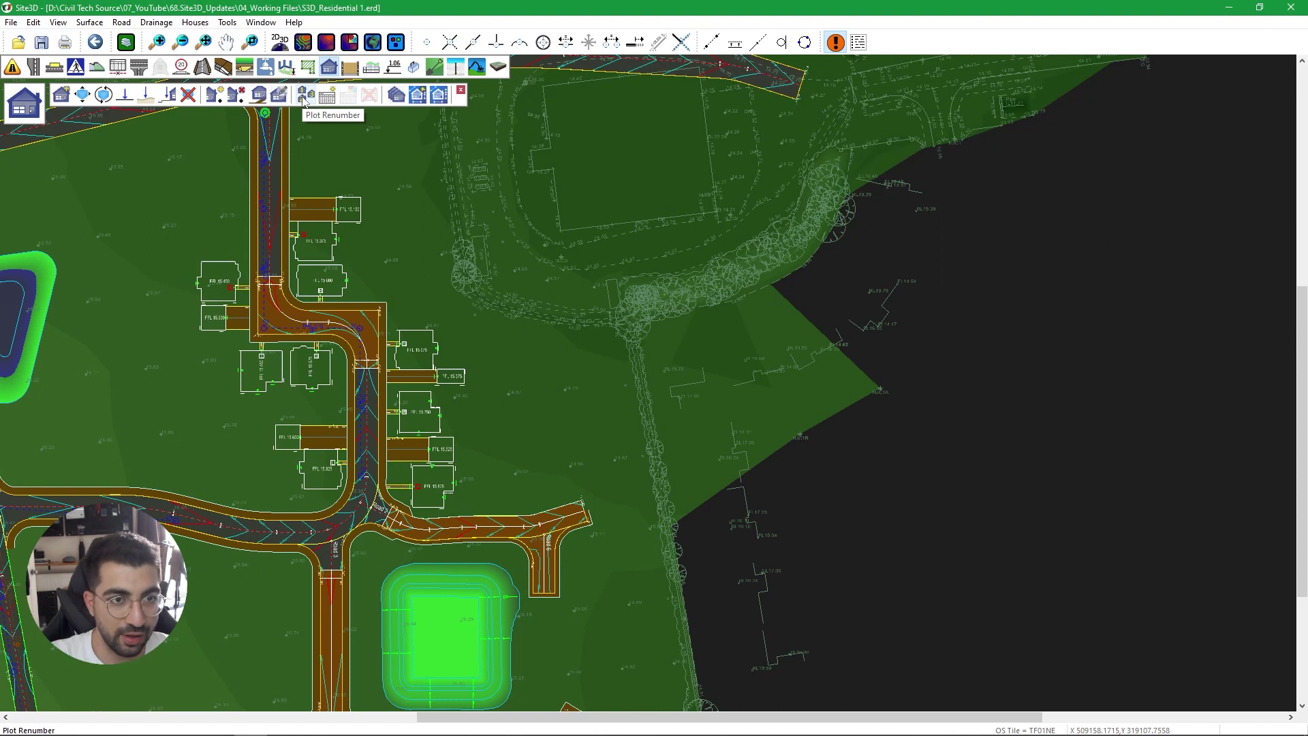
click(305, 97)
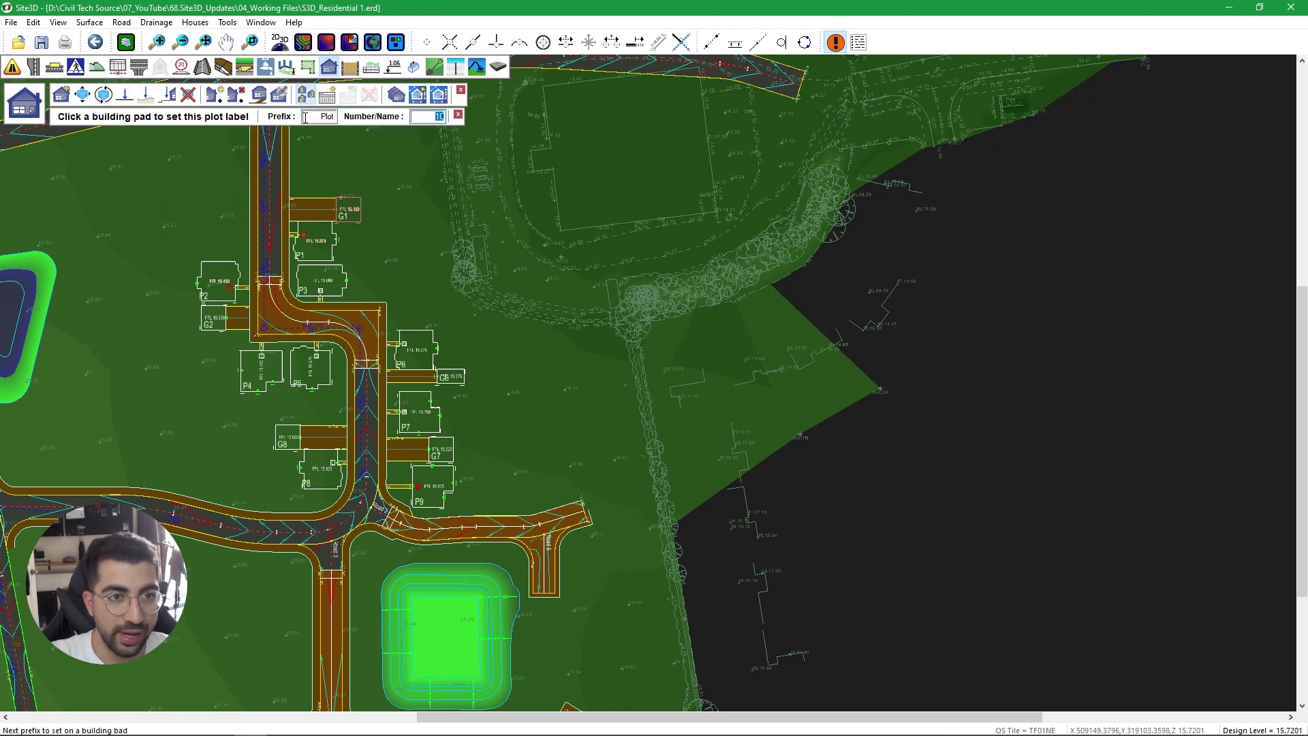
key(Tab)
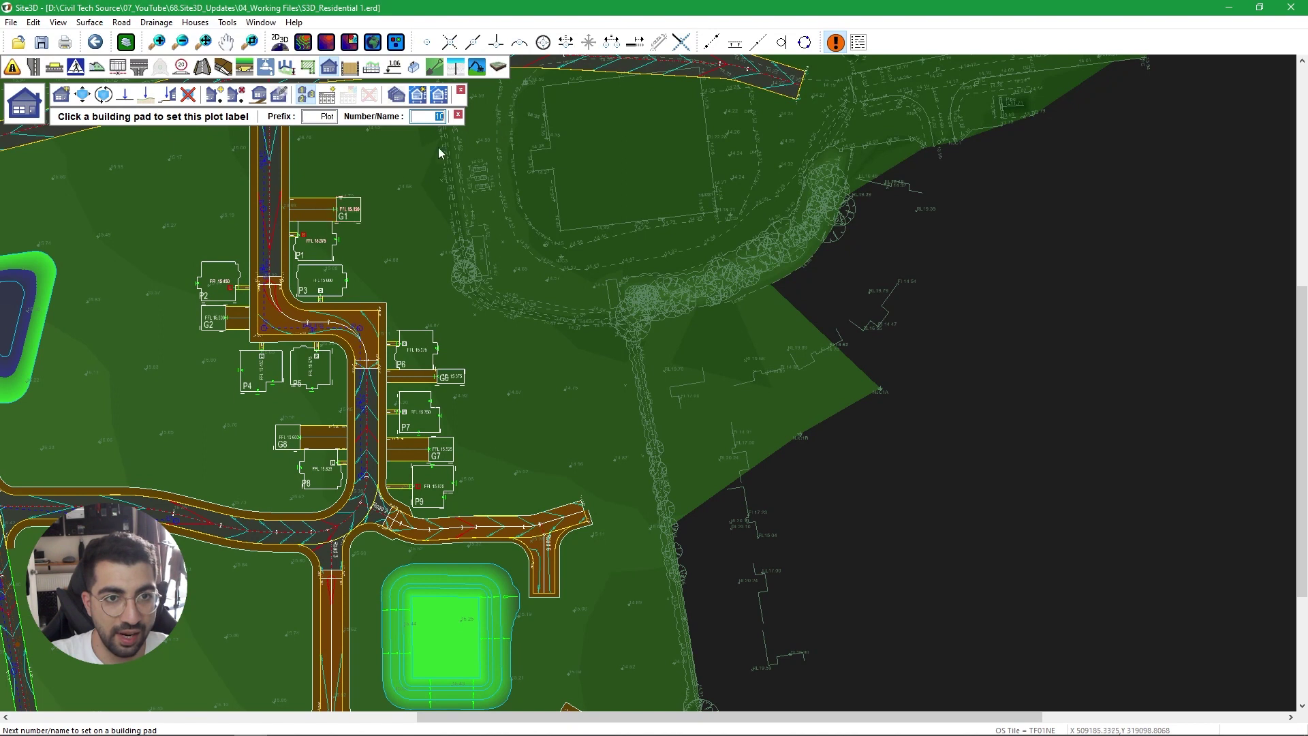
text(1)
scroll(341, 164, up, 4)
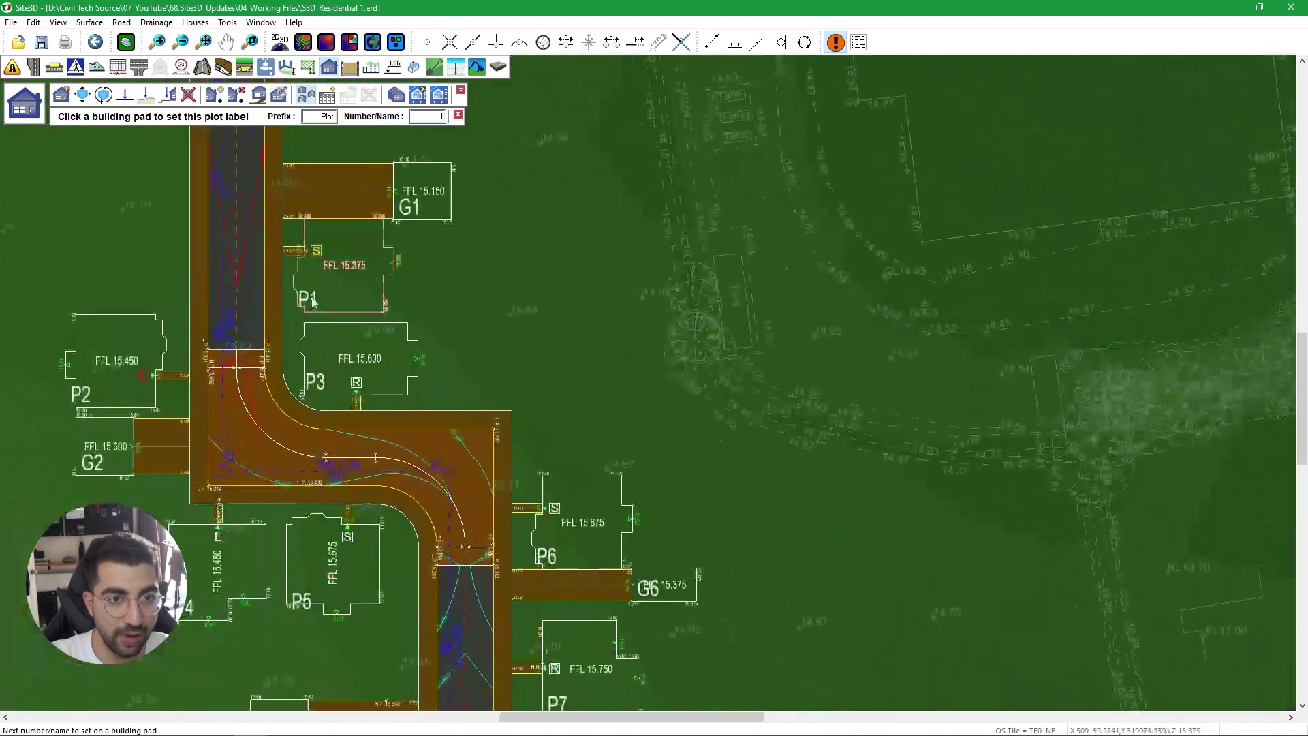
click(490, 269)
click(257, 370)
click(504, 345)
click(323, 546)
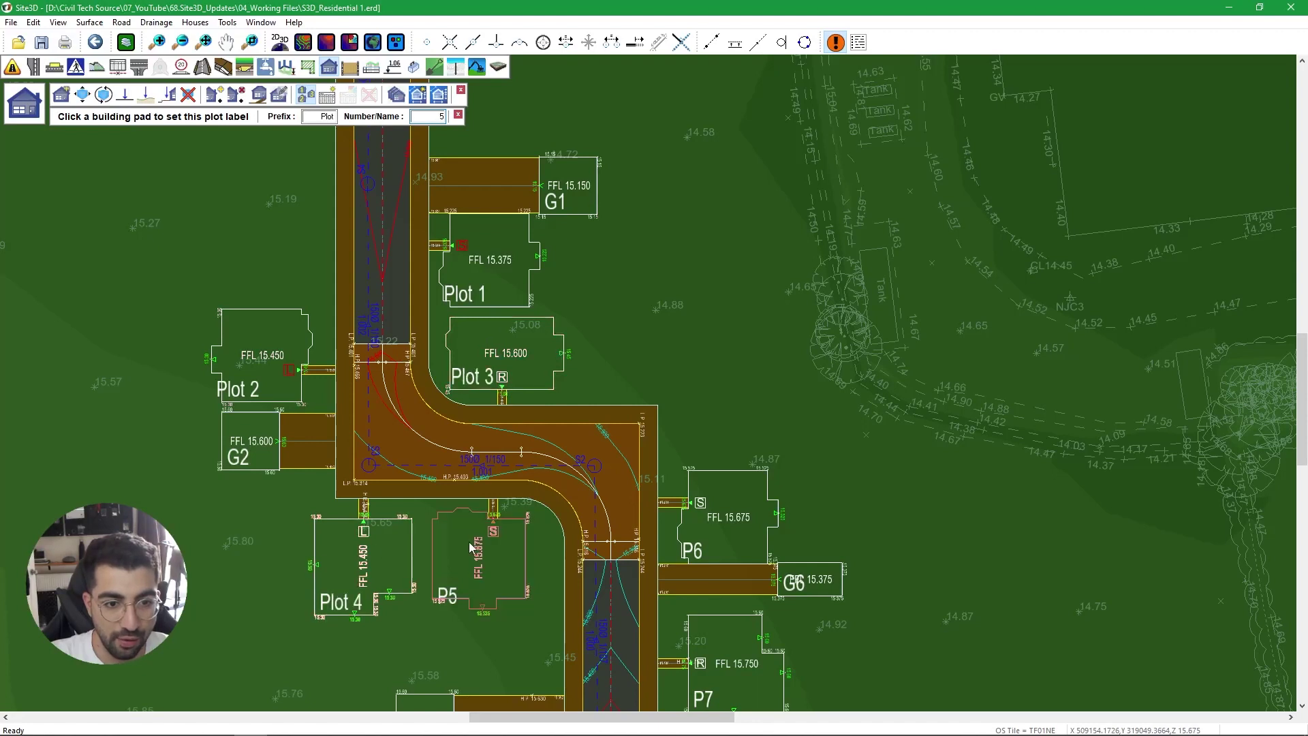
Continue the plot labels southwards along the road, numbering the remaining house pads Plot 5 to Plot 9.
click(469, 542)
middle_drag(670, 470, 617, 347)
click(622, 348)
click(677, 531)
middle_drag(710, 638, 729, 511)
click(418, 515)
click(755, 554)
Set the label prefix to G and the number to 1, and label the two northern garages G1 and G2.
scroll(613, 409, down, 2)
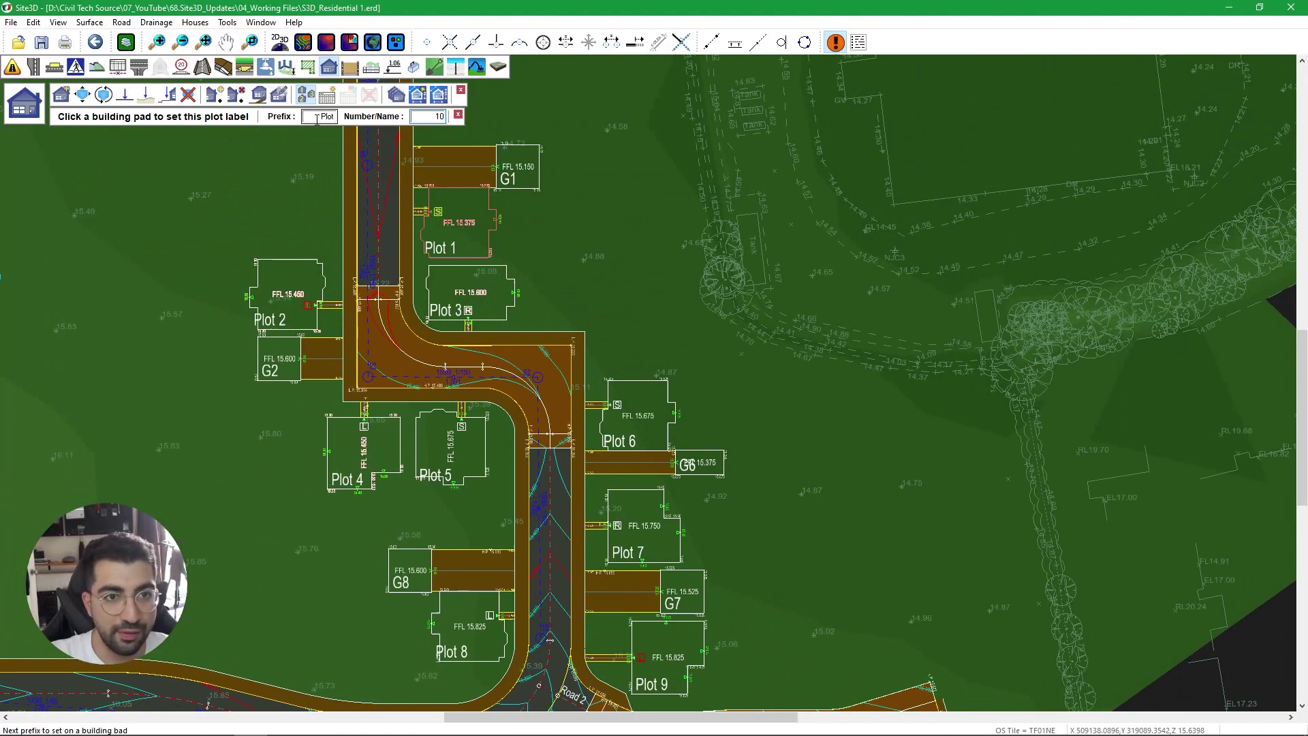
text(G)
key(Tab)
text(1)
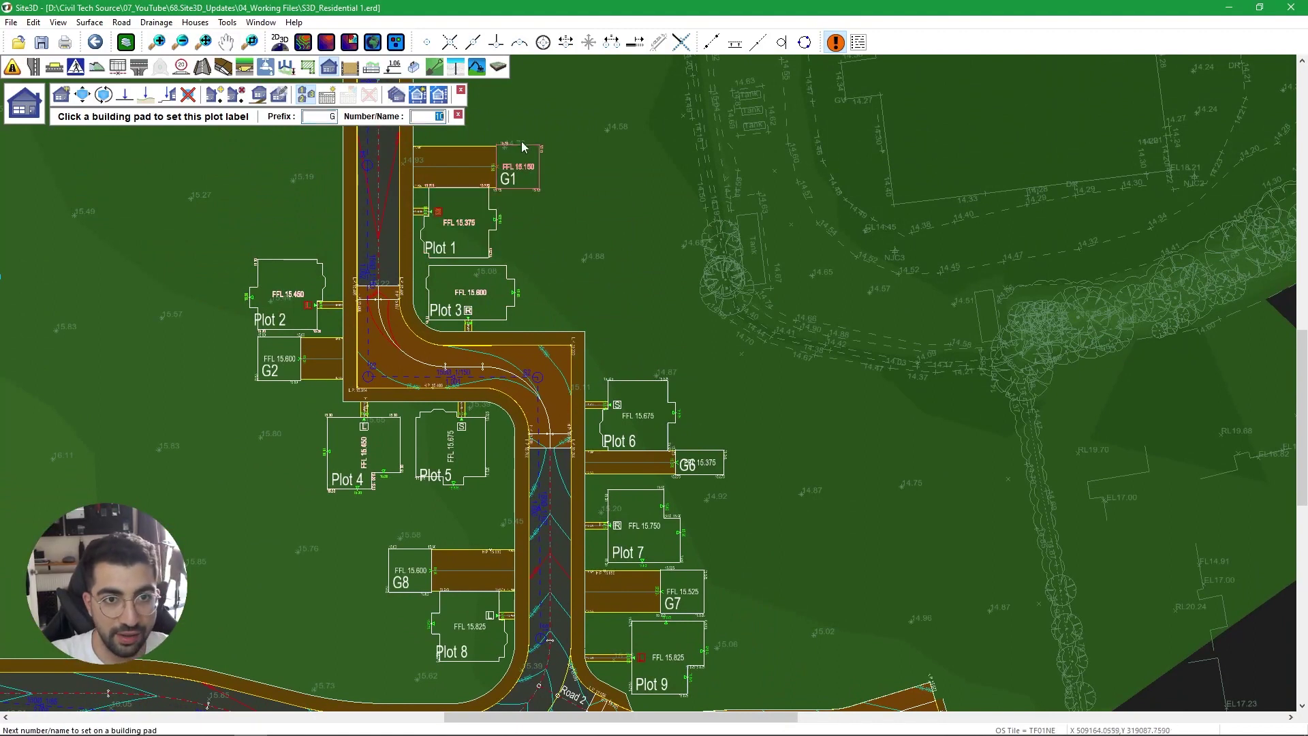
click(525, 179)
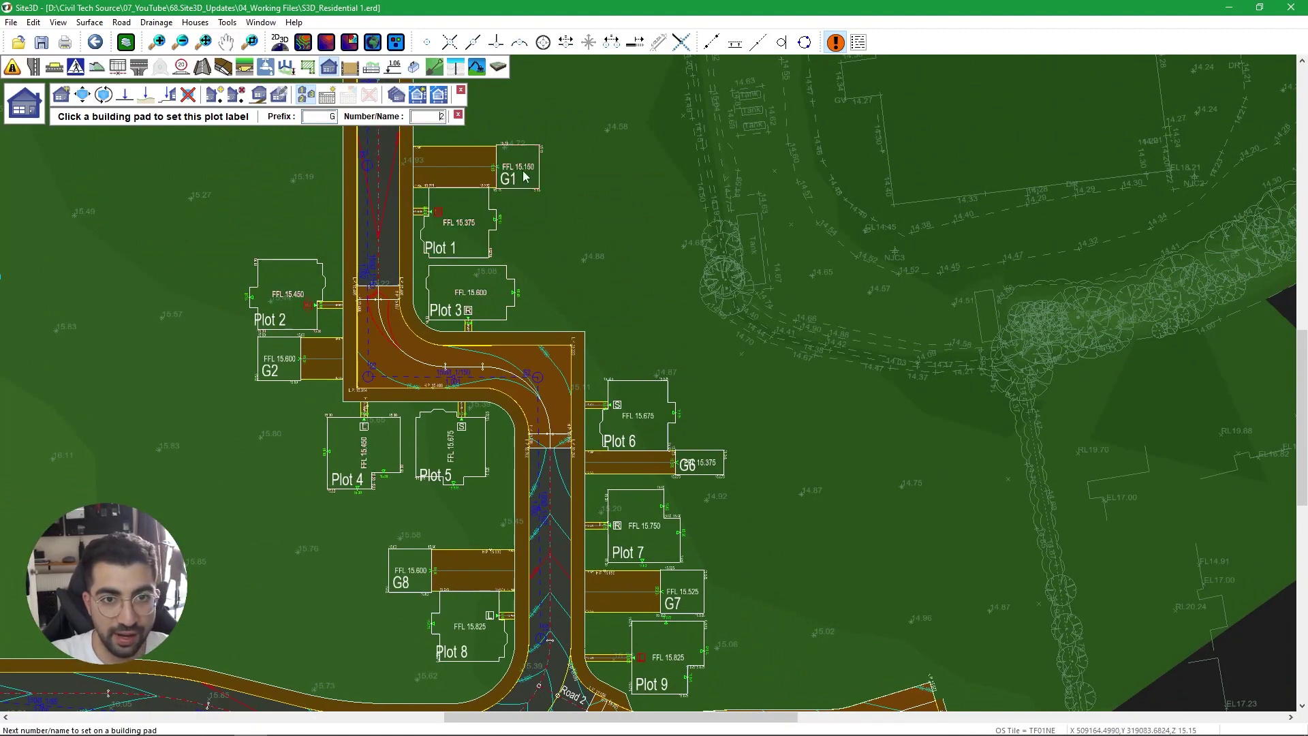
click(281, 368)
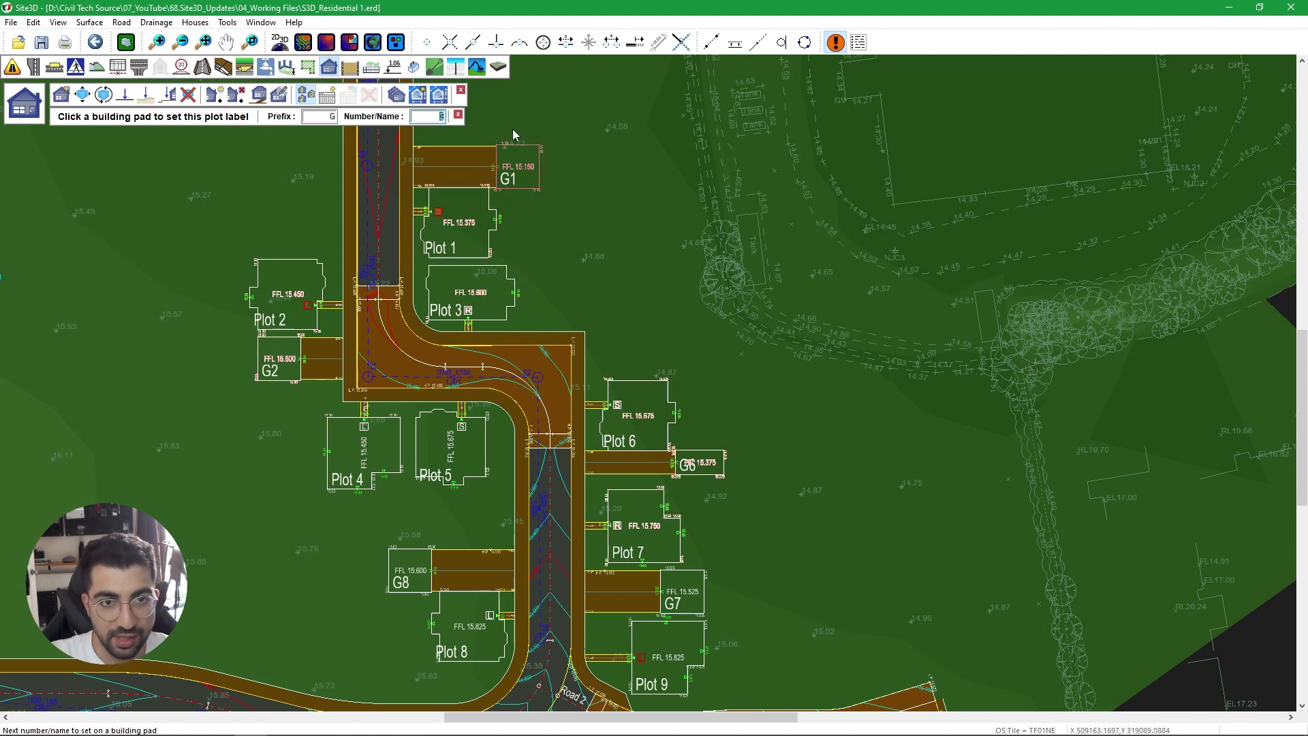
Restart the garage numbering at 6 and label the remaining garages along the southern stretch of road G6 to G8.
text(6)
click(721, 462)
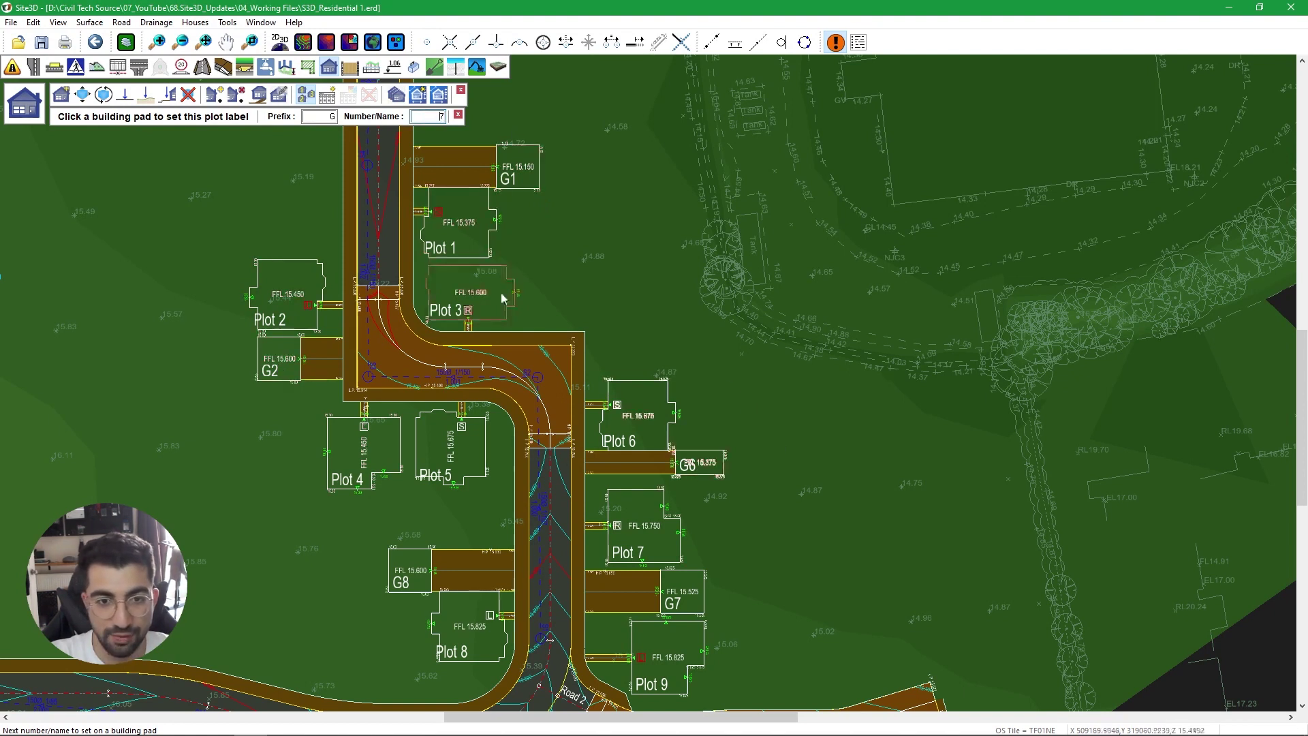
middle_drag(758, 504, 707, 330)
click(646, 435)
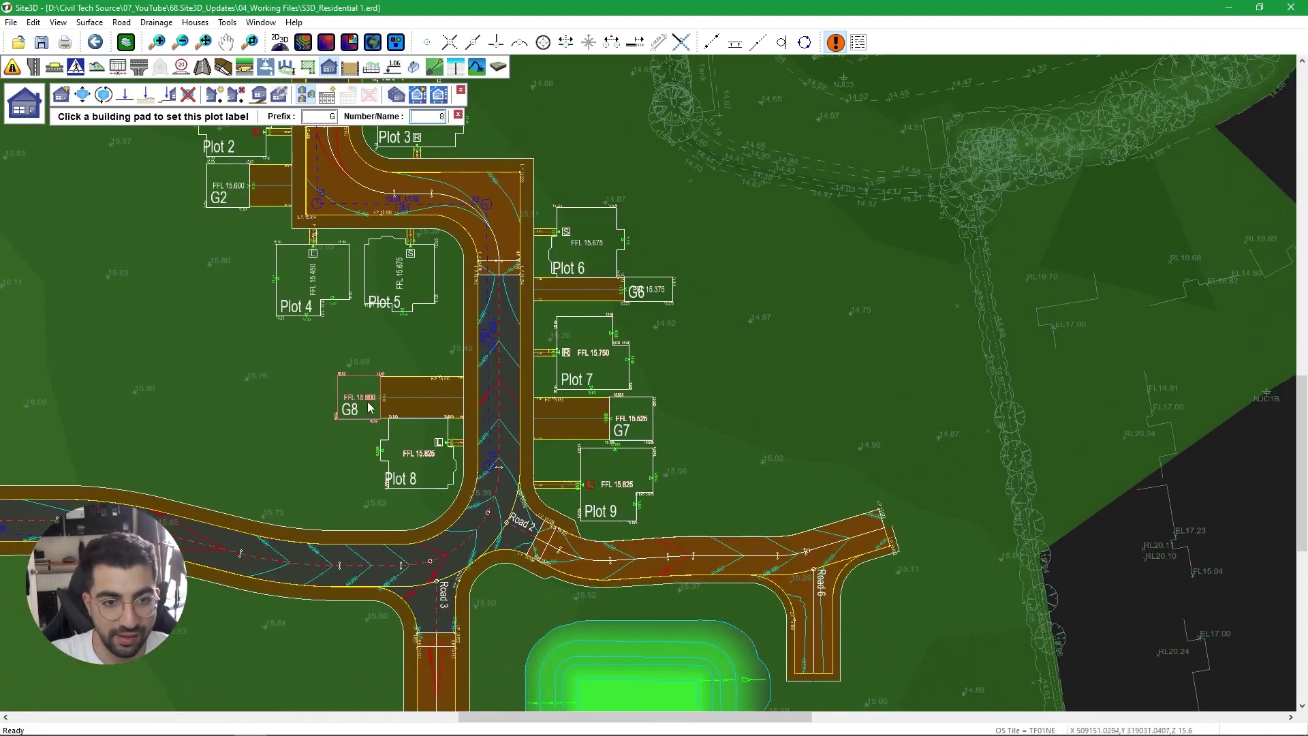
Add the building pad setting-out tables in the empty area east of the site.
click(332, 95)
scroll(870, 286, down, 3)
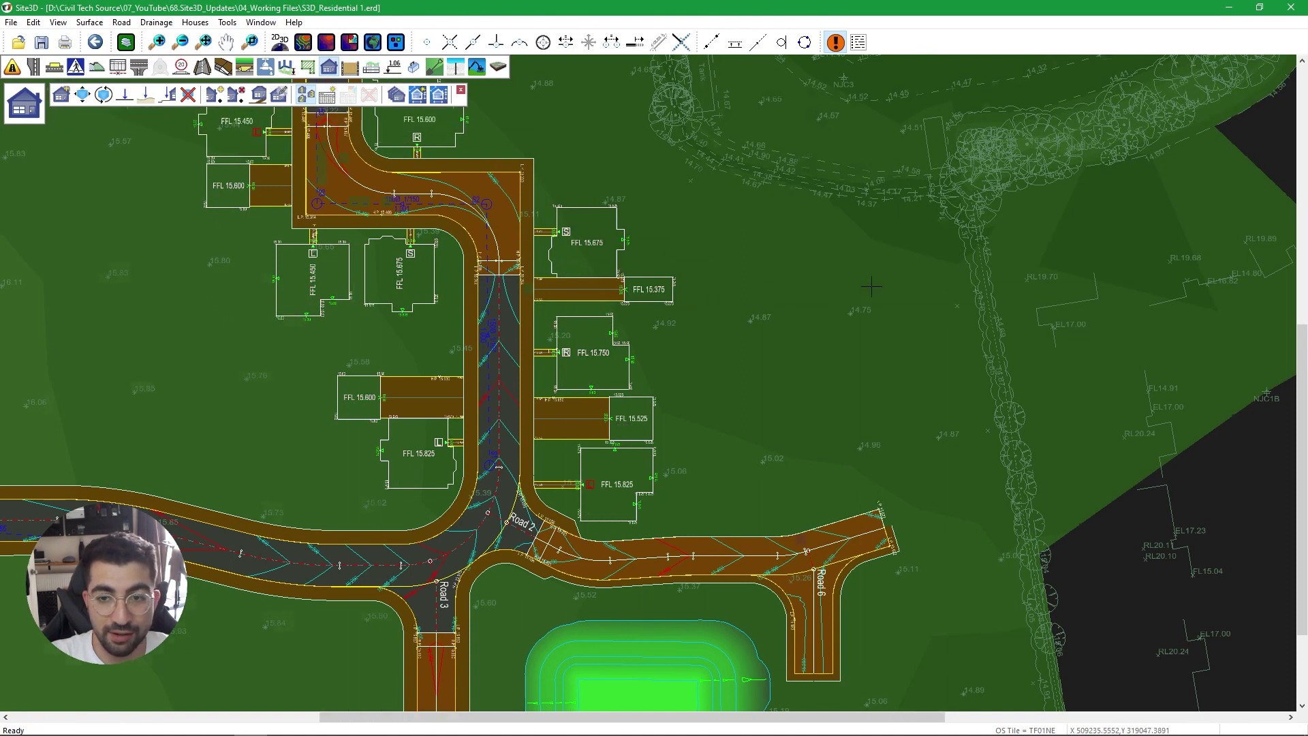
middle_drag(874, 281, 341, 280)
click(650, 169)
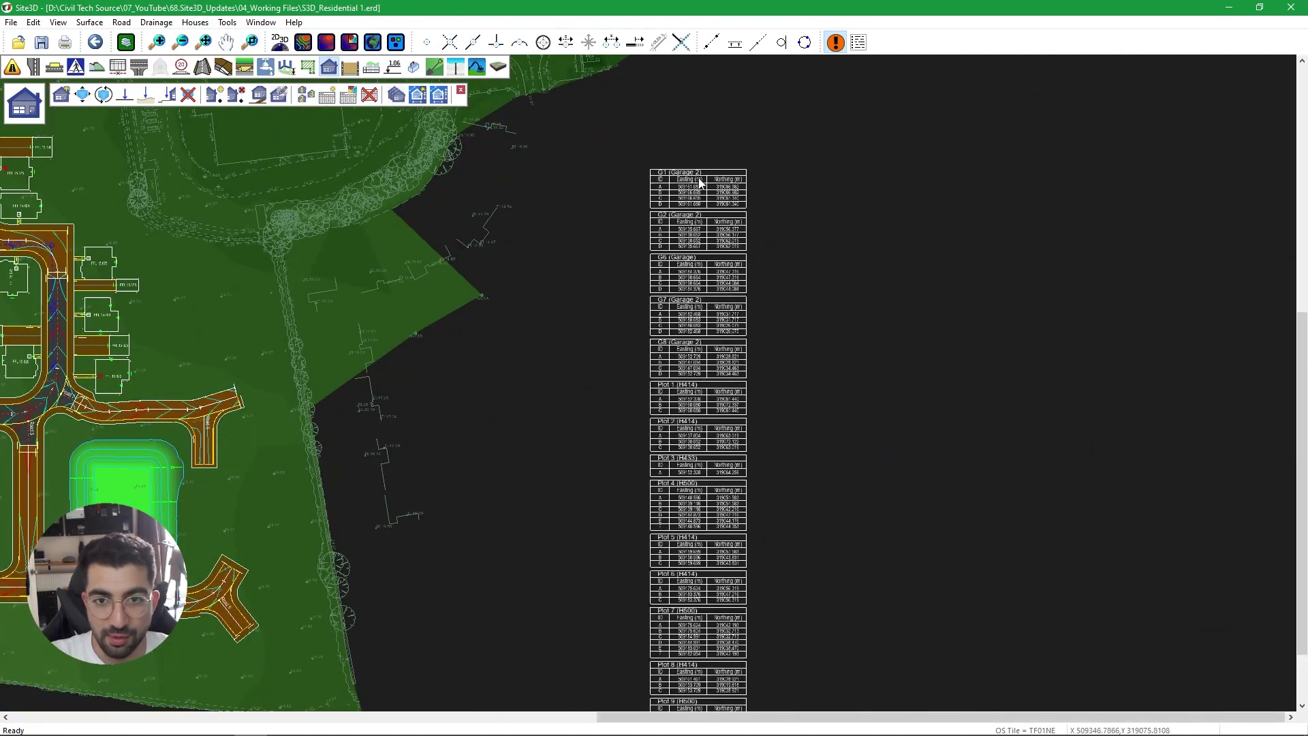
Read the coordinate tables of the garages and plots, and view the project's house type definitions.
scroll(674, 174, up, 4)
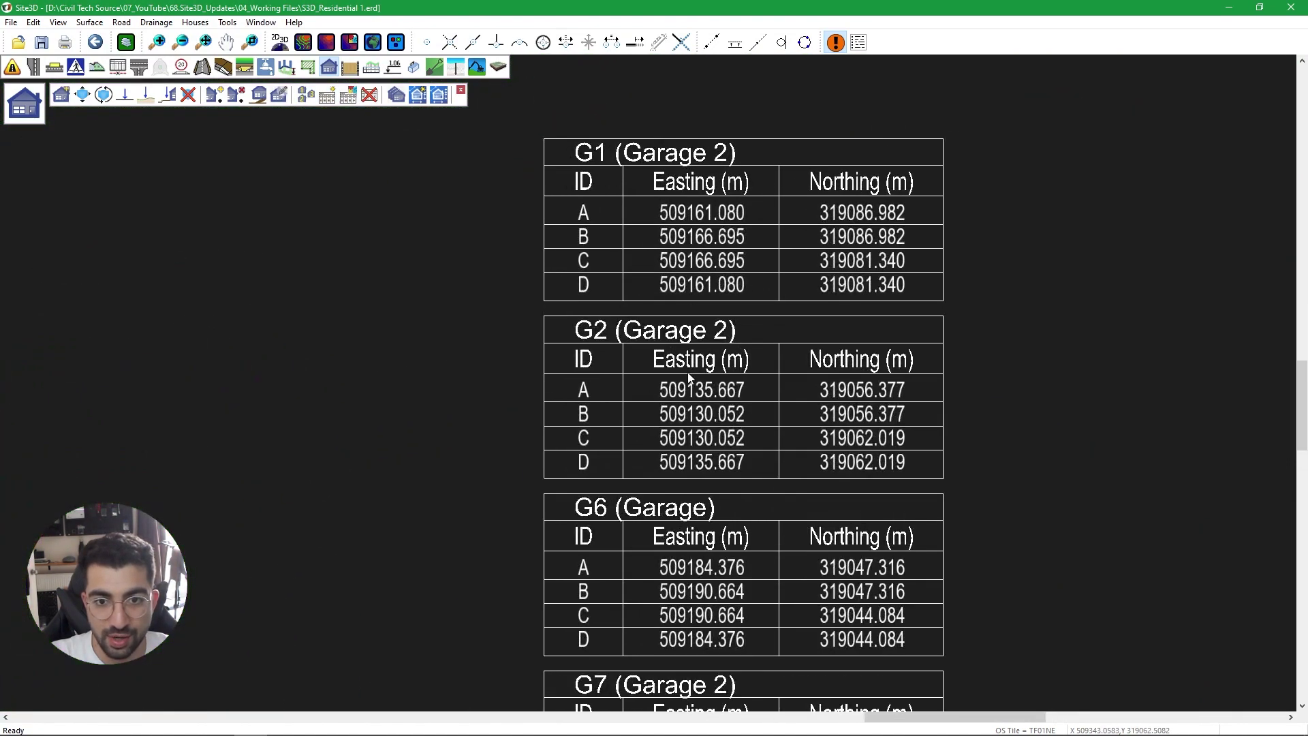
scroll(720, 266, down, 2)
middle_drag(683, 407, 649, 235)
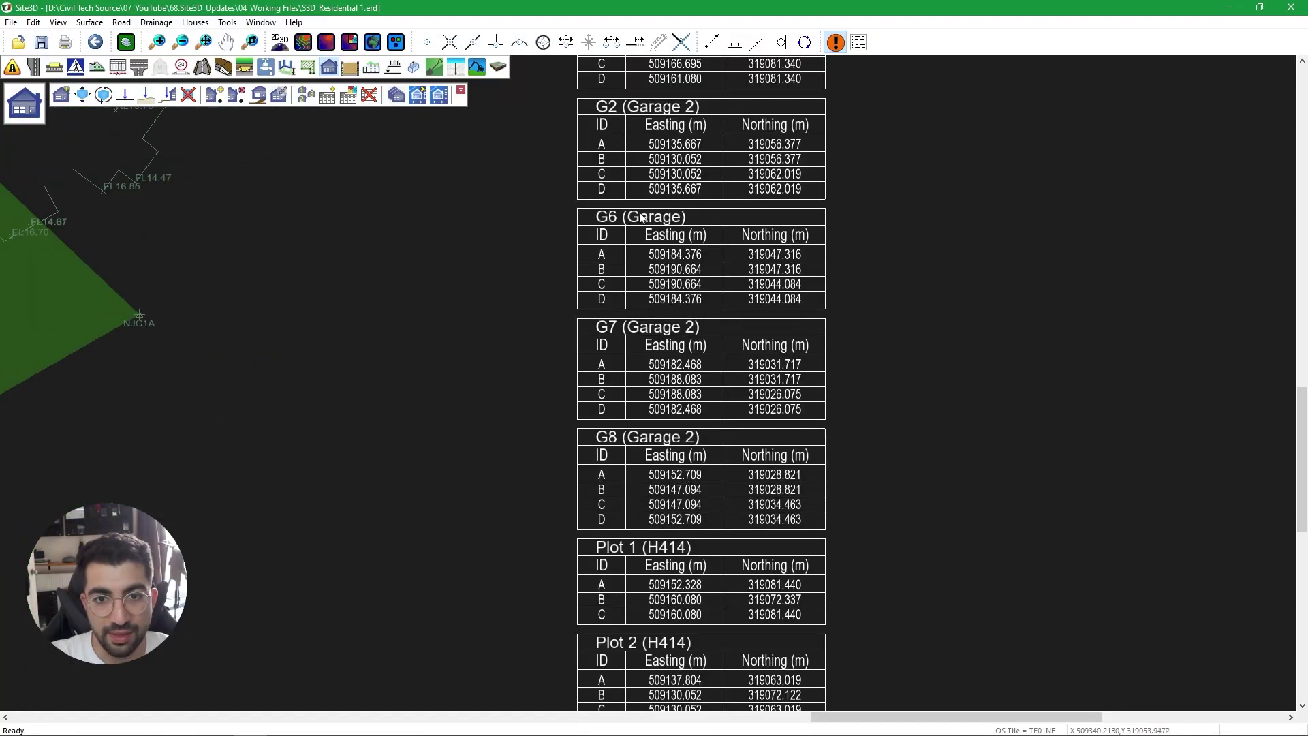
scroll(658, 432, down, 1)
middle_drag(658, 432, 638, 257)
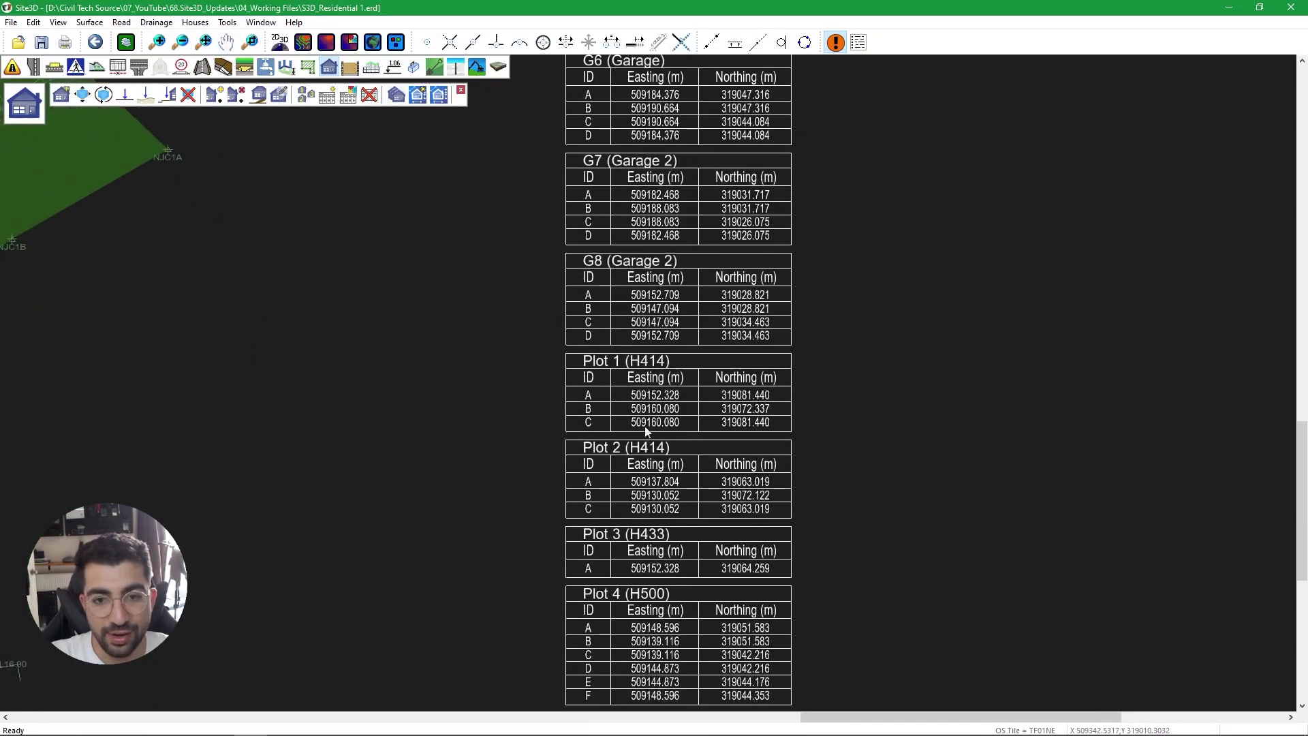
click(397, 94)
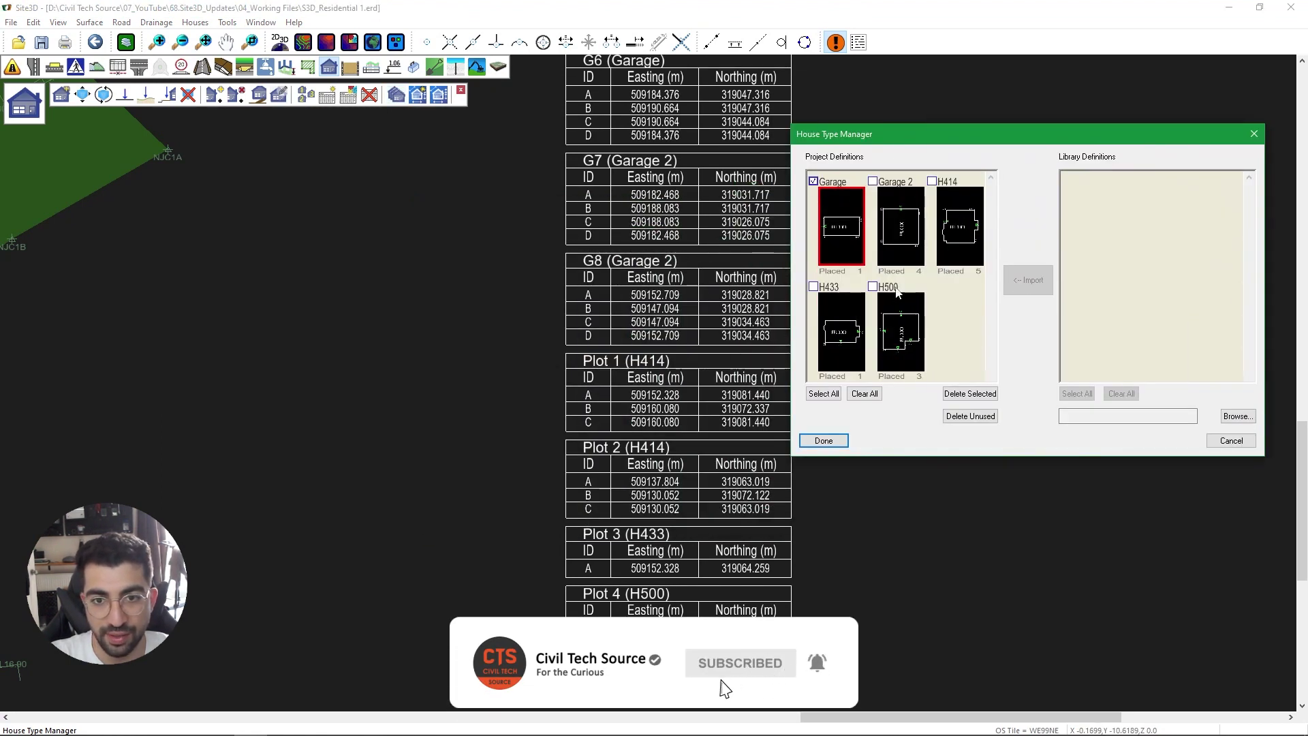
click(1224, 445)
Compare the corner IDs in the setting-out tables with the corner letters on the FFL 15.375 house and neighbouring garage.
scroll(597, 392, up, 3)
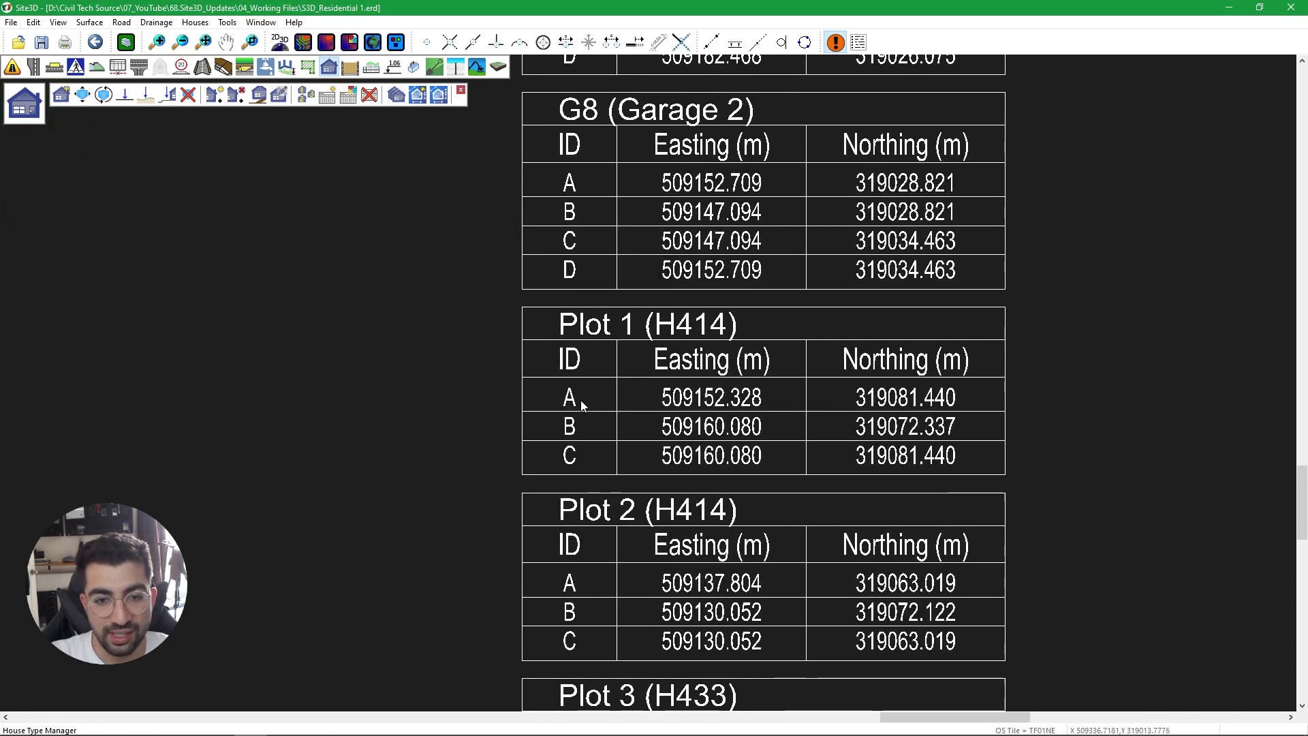
scroll(570, 462, down, 5)
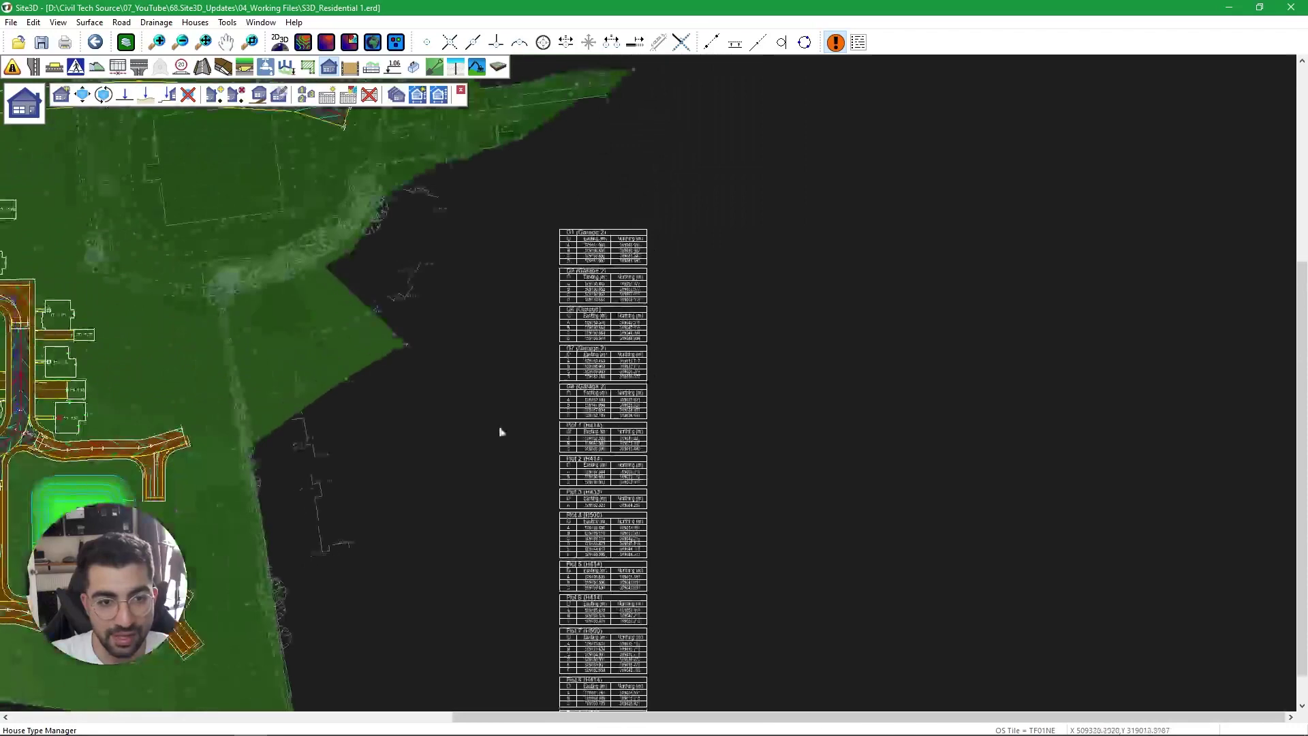
scroll(575, 431, up, 5)
scroll(593, 438, down, 3)
scroll(590, 438, down, 1)
middle_drag(450, 443, 818, 394)
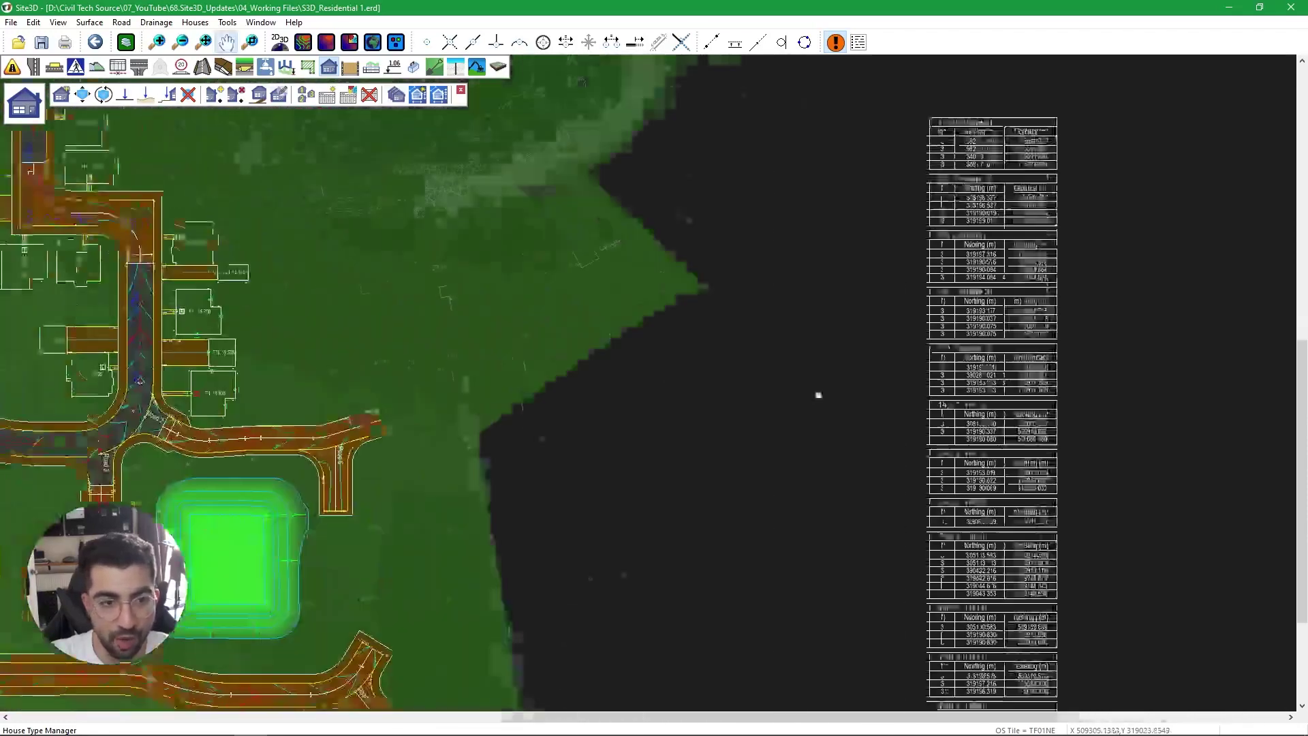
middle_drag(116, 204, 476, 353)
scroll(476, 353, up, 6)
scroll(475, 353, up, 3)
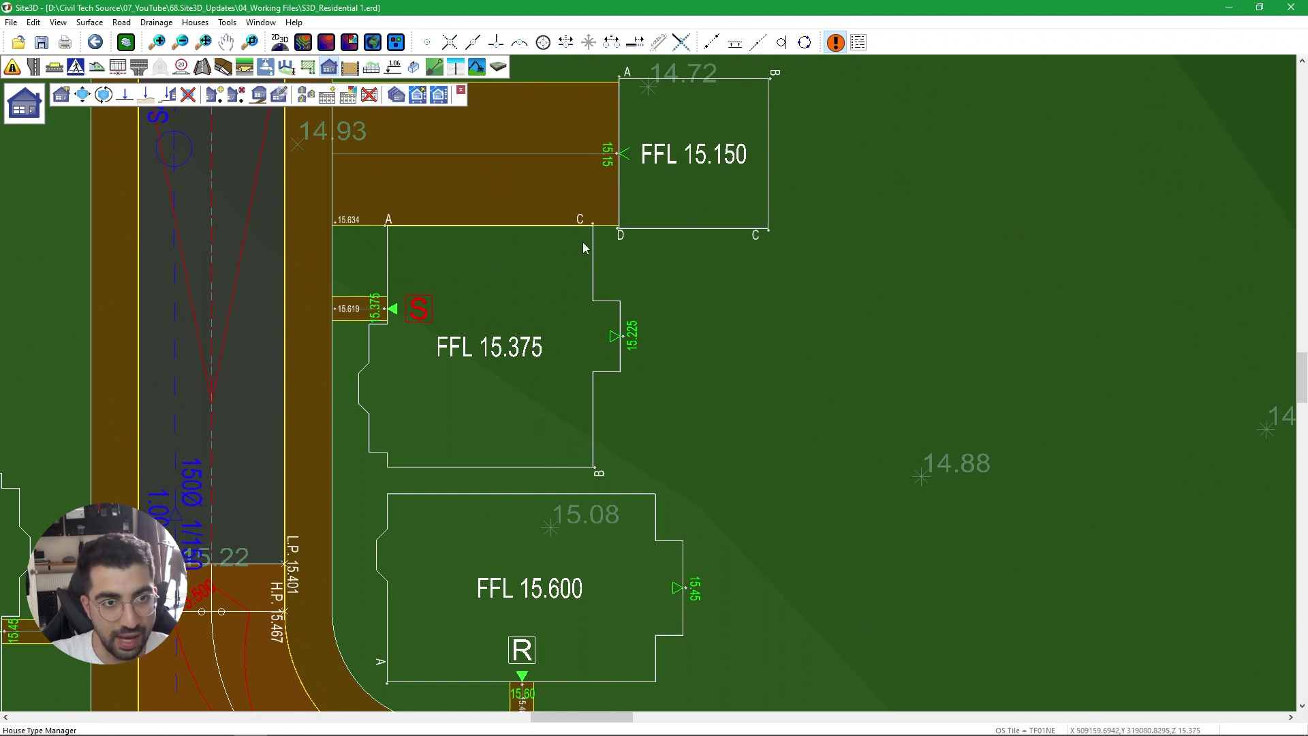
scroll(582, 241, down, 6)
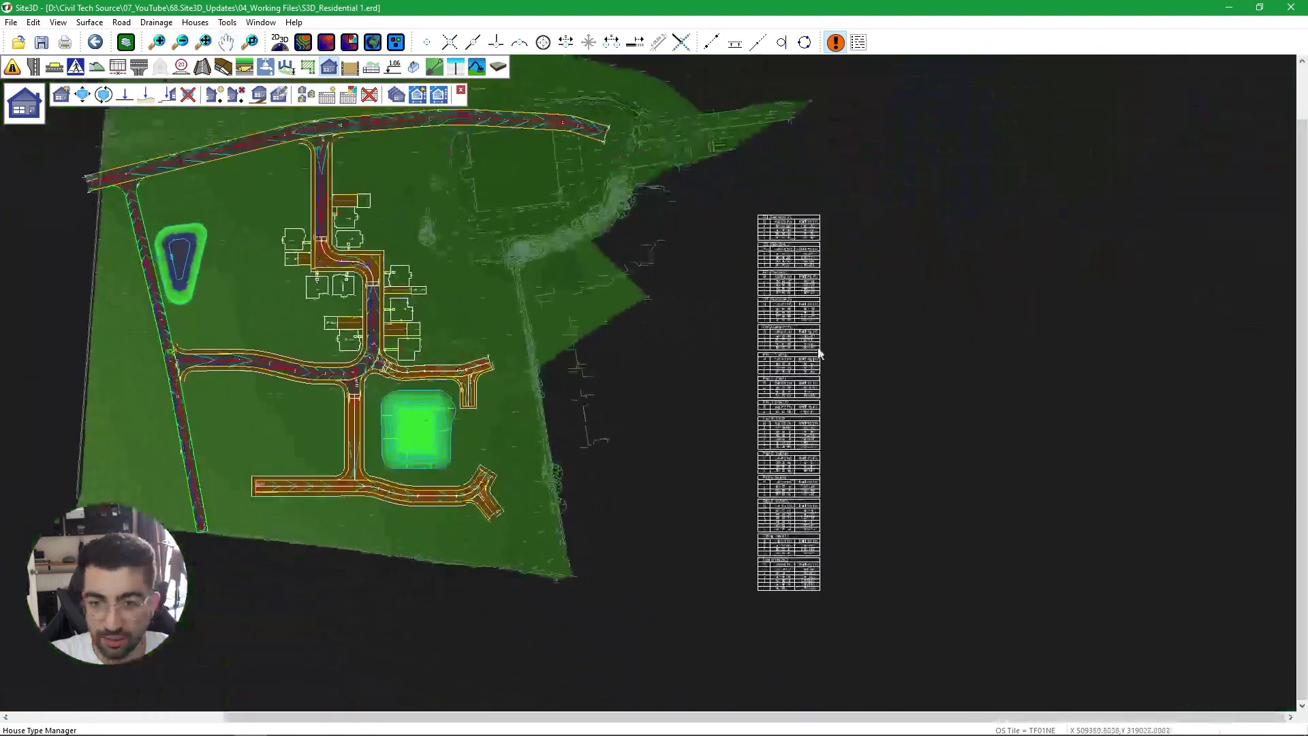
scroll(820, 353, up, 4)
scroll(827, 546, down, 8)
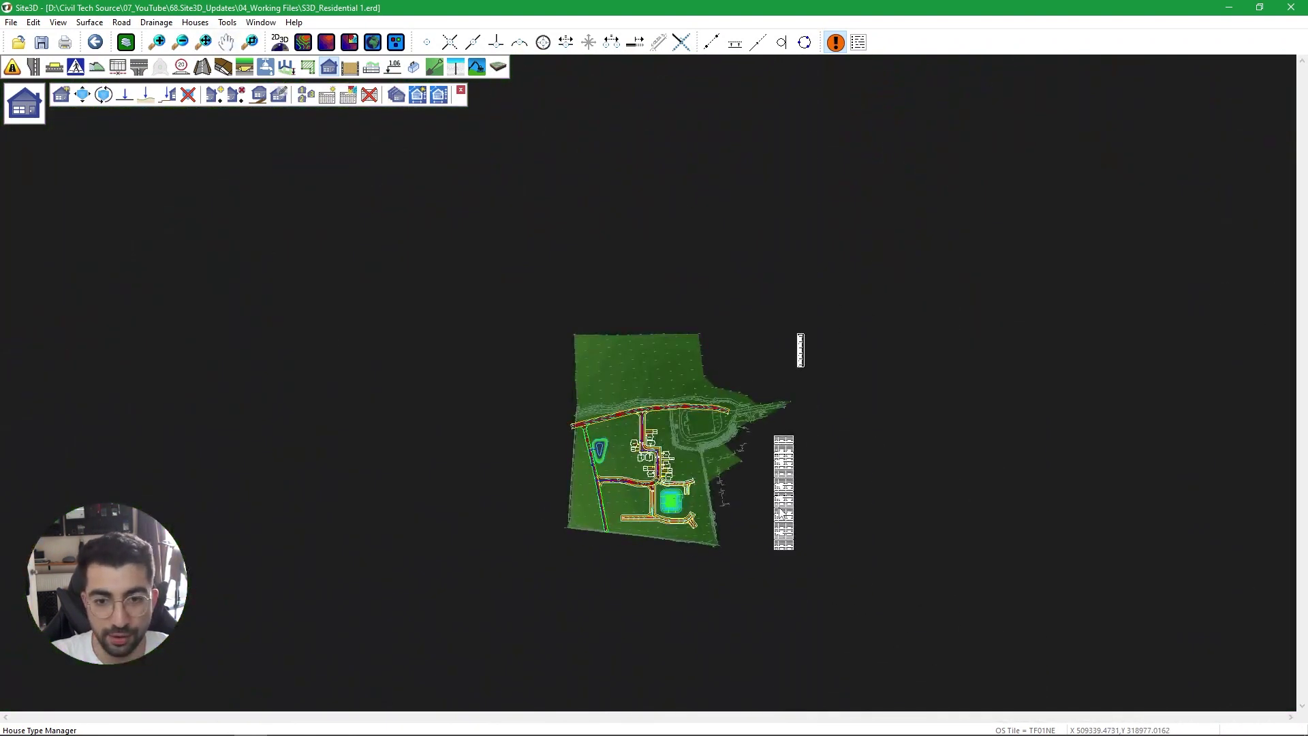
scroll(791, 511, up, 5)
middle_drag(586, 289, 660, 314)
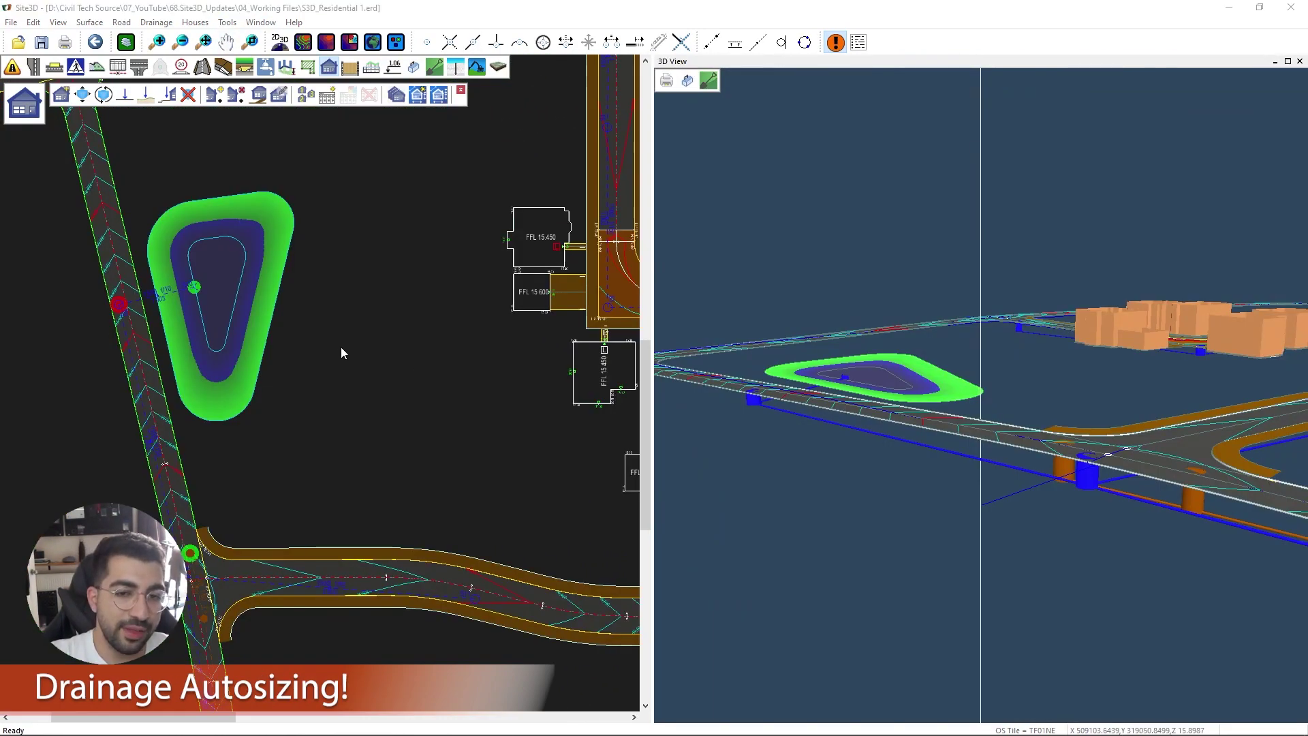
Examine the pond beside the western road and the connected drainage runs in plan and 3D.
scroll(341, 346, down, 1)
scroll(341, 346, down, 1)
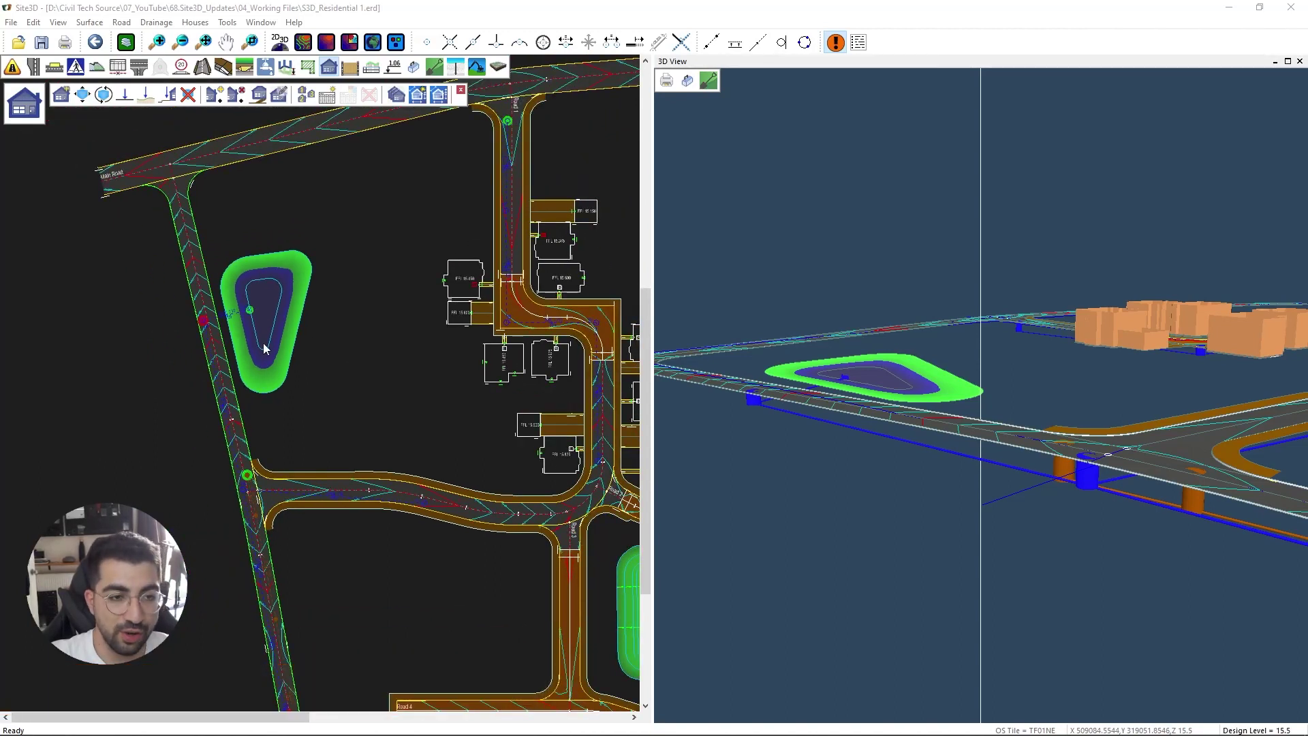
scroll(216, 328, up, 1)
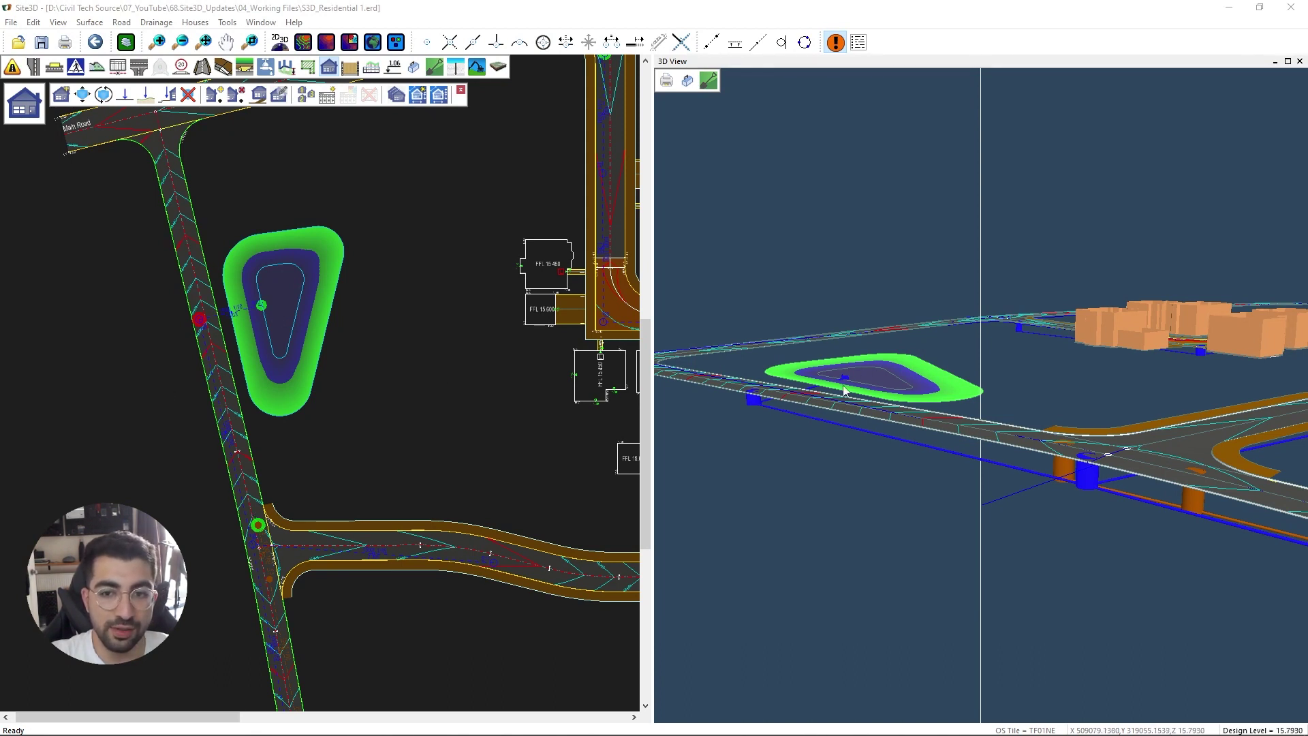
scroll(776, 378, up, 3)
middle_drag(797, 368, 940, 554)
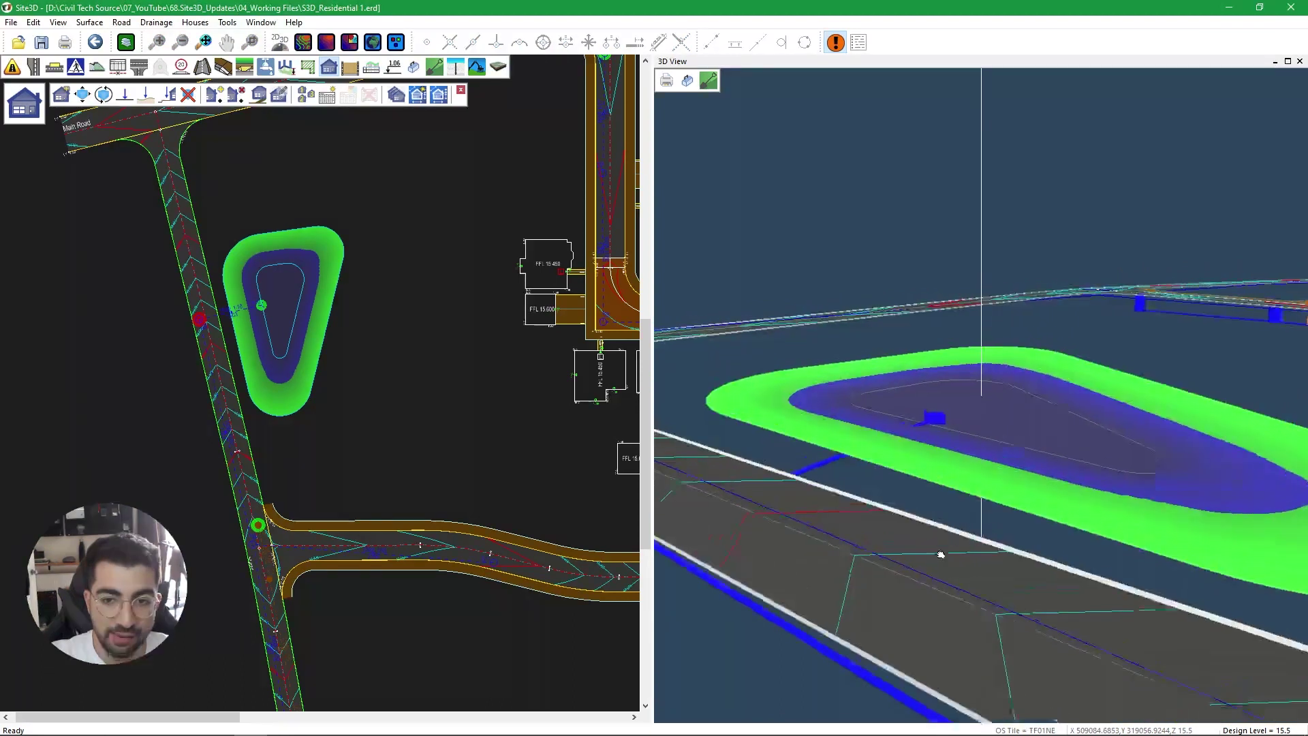
scroll(953, 501, up, 2)
scroll(950, 480, down, 3)
drag(1002, 441, 957, 462)
drag(851, 381, 854, 427)
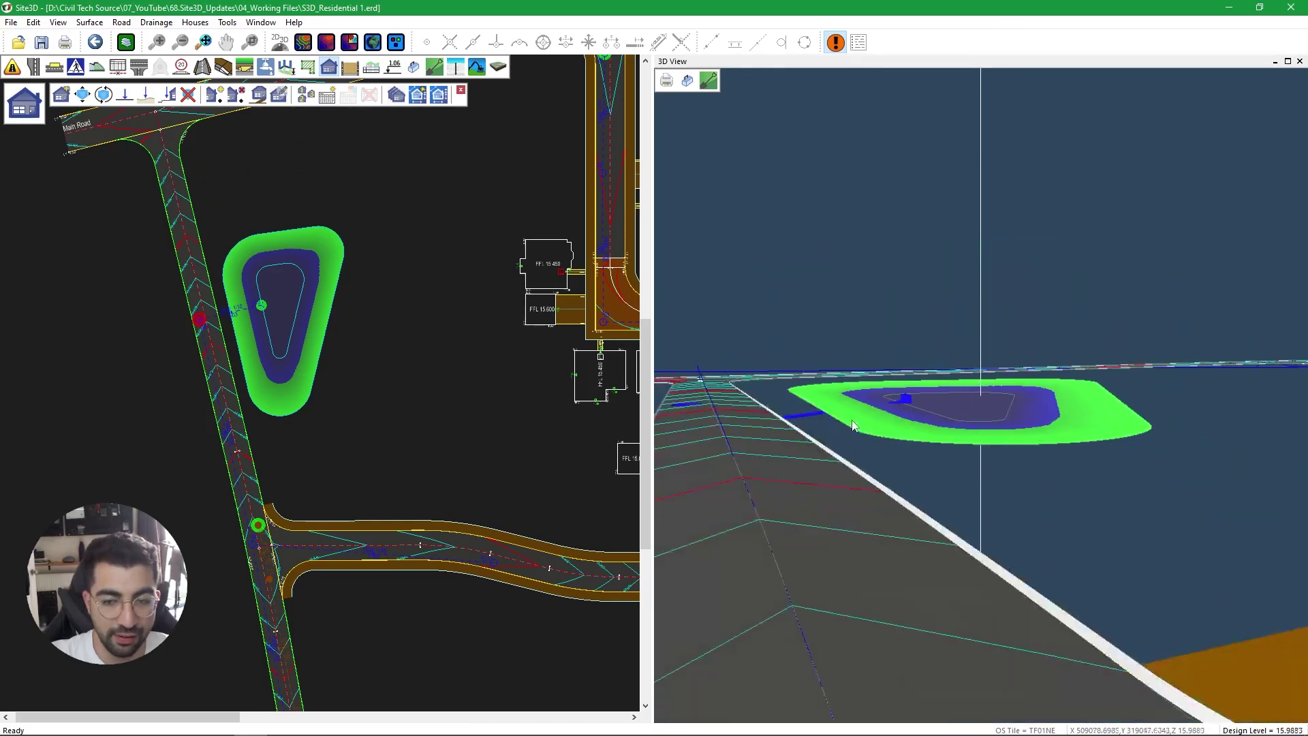
drag(736, 449, 1020, 479)
drag(818, 439, 875, 411)
drag(770, 408, 826, 479)
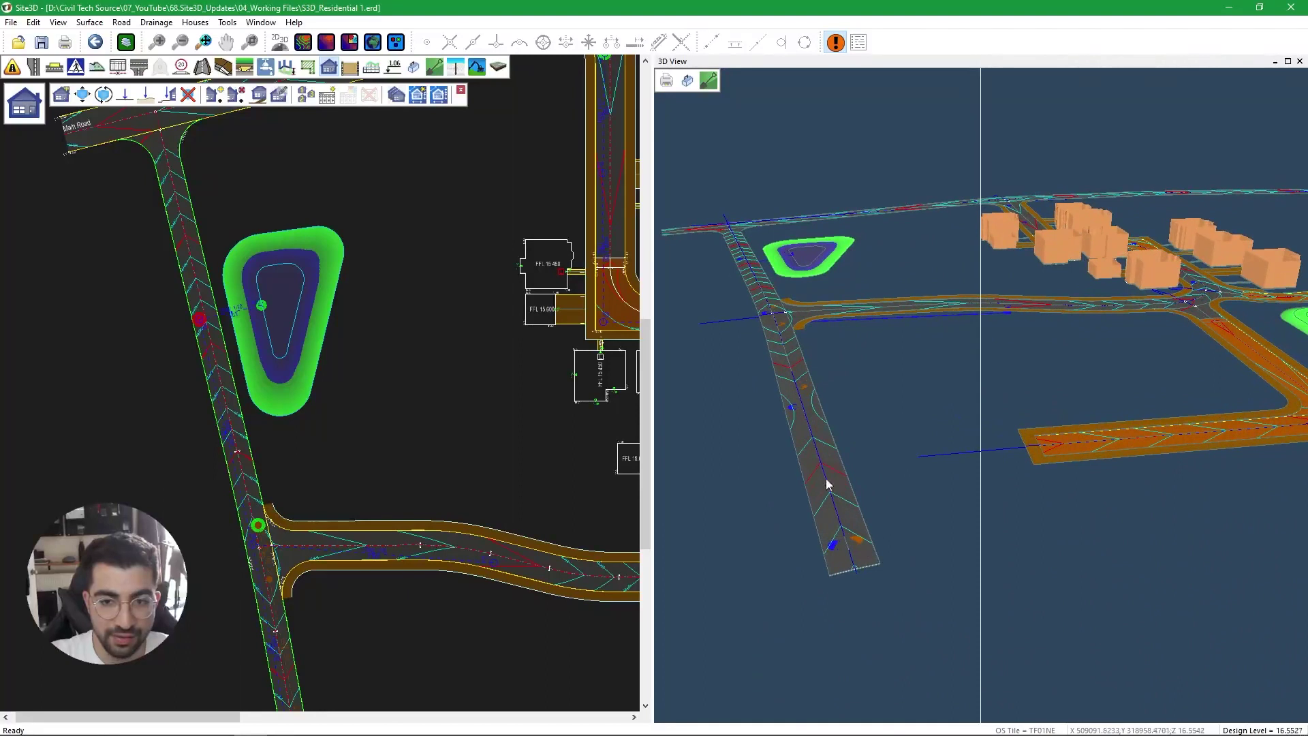
Set the drainage rainfall parameters from a map location near Birmingham, giving M5-60 of 19.3 mm and Ratio R of 0.40.
click(287, 68)
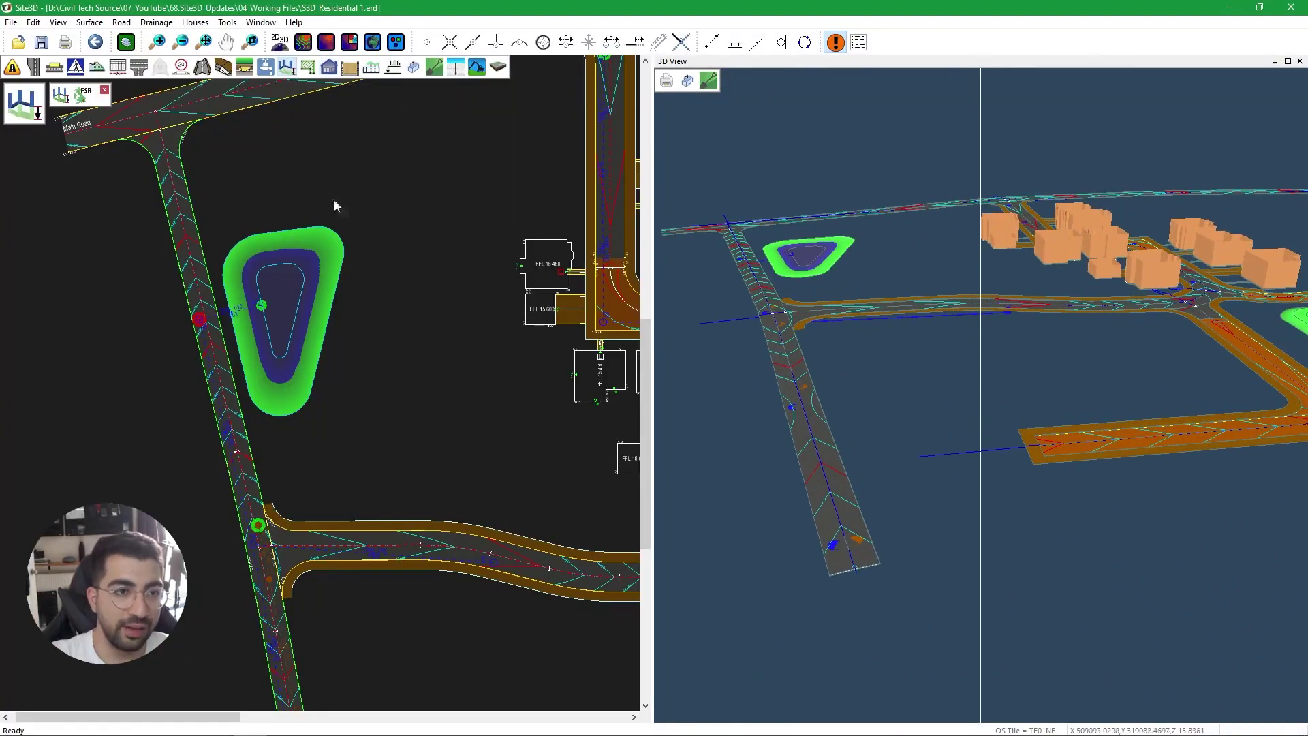
click(80, 99)
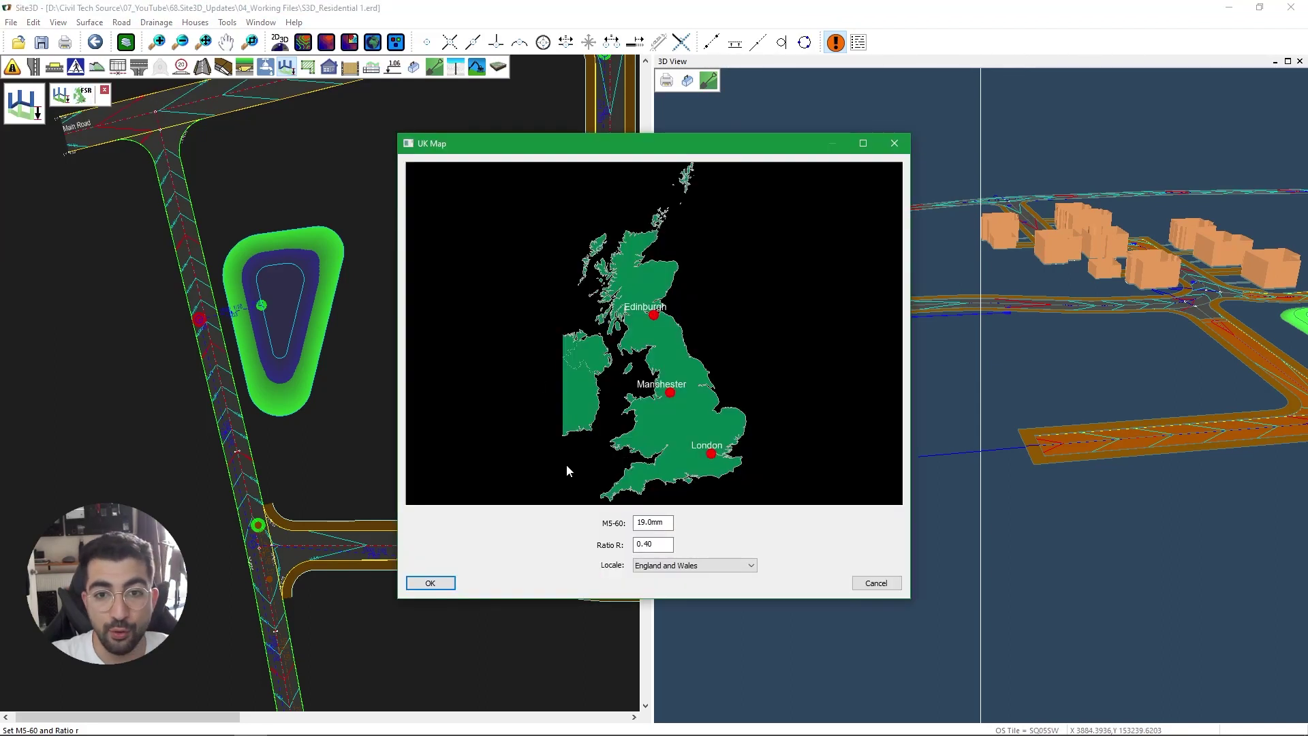
scroll(659, 405, up, 5)
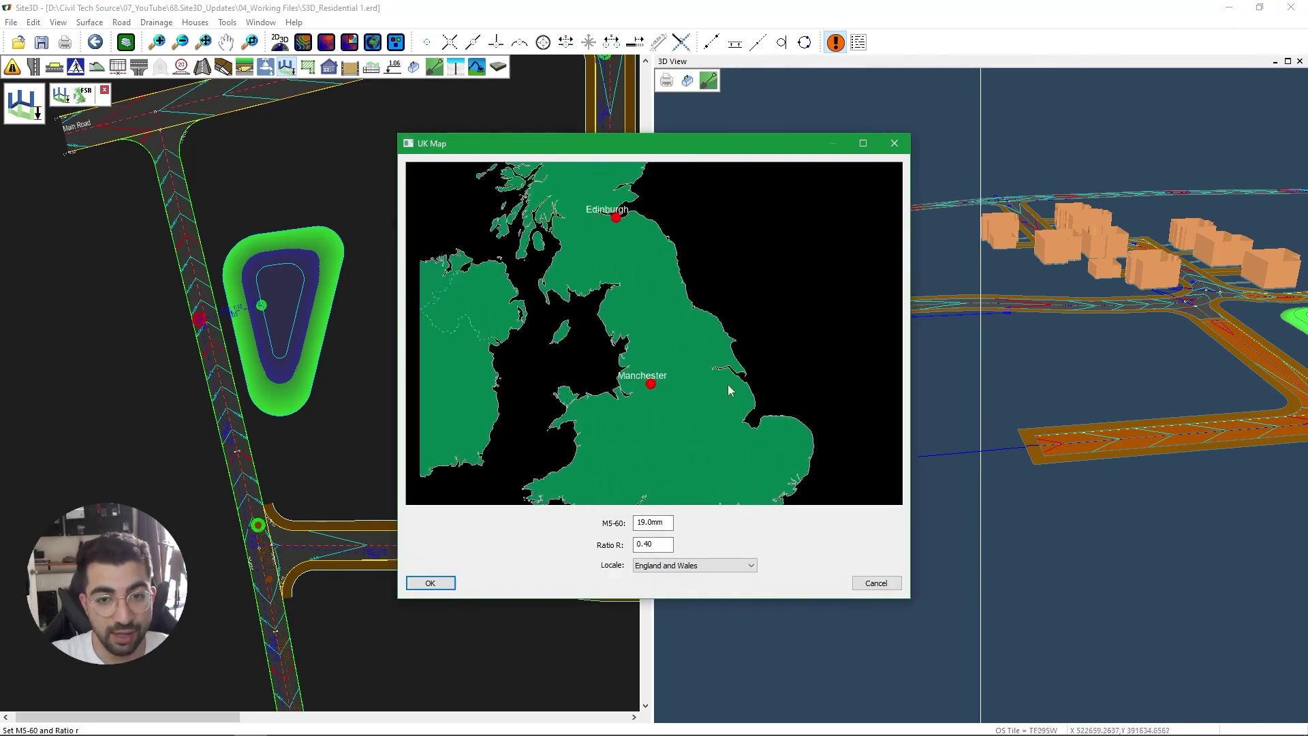
scroll(613, 412, up, 1)
click(613, 405)
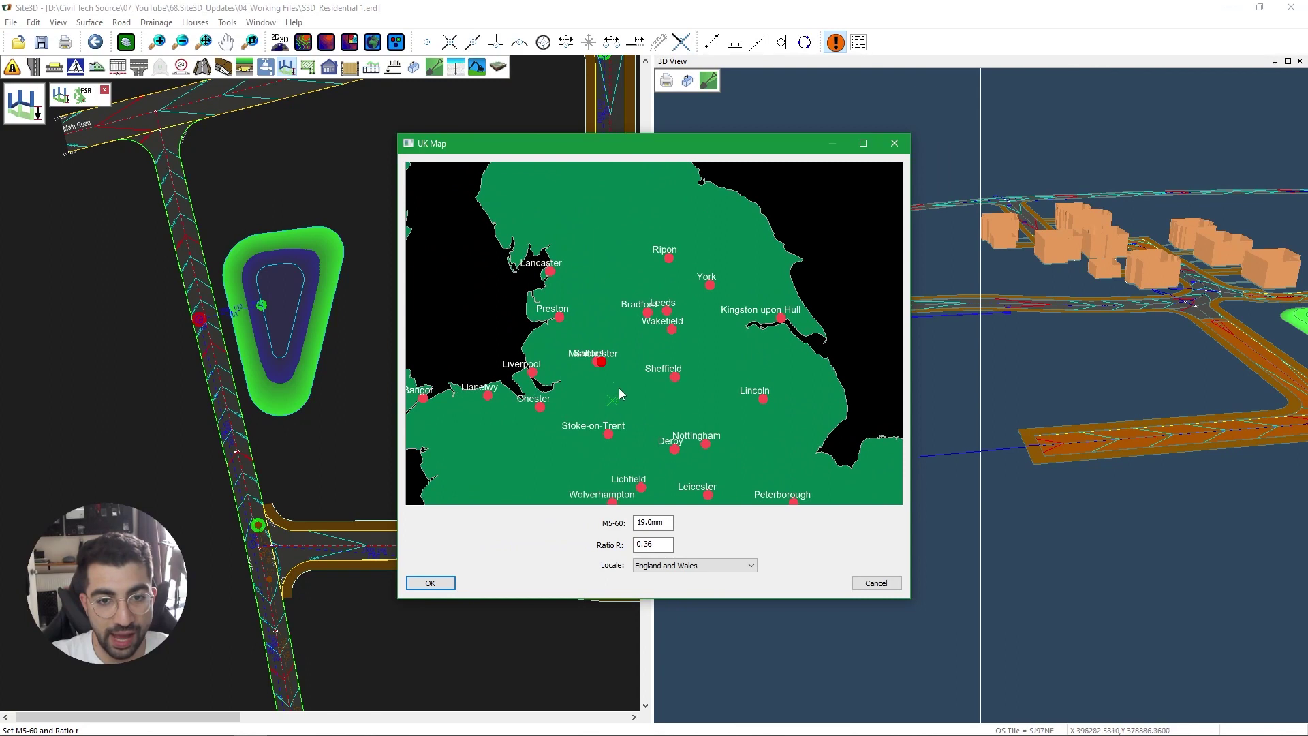
middle_drag(645, 468, 614, 356)
scroll(607, 385, down, 3)
scroll(610, 381, up, 5)
scroll(638, 351, up, 4)
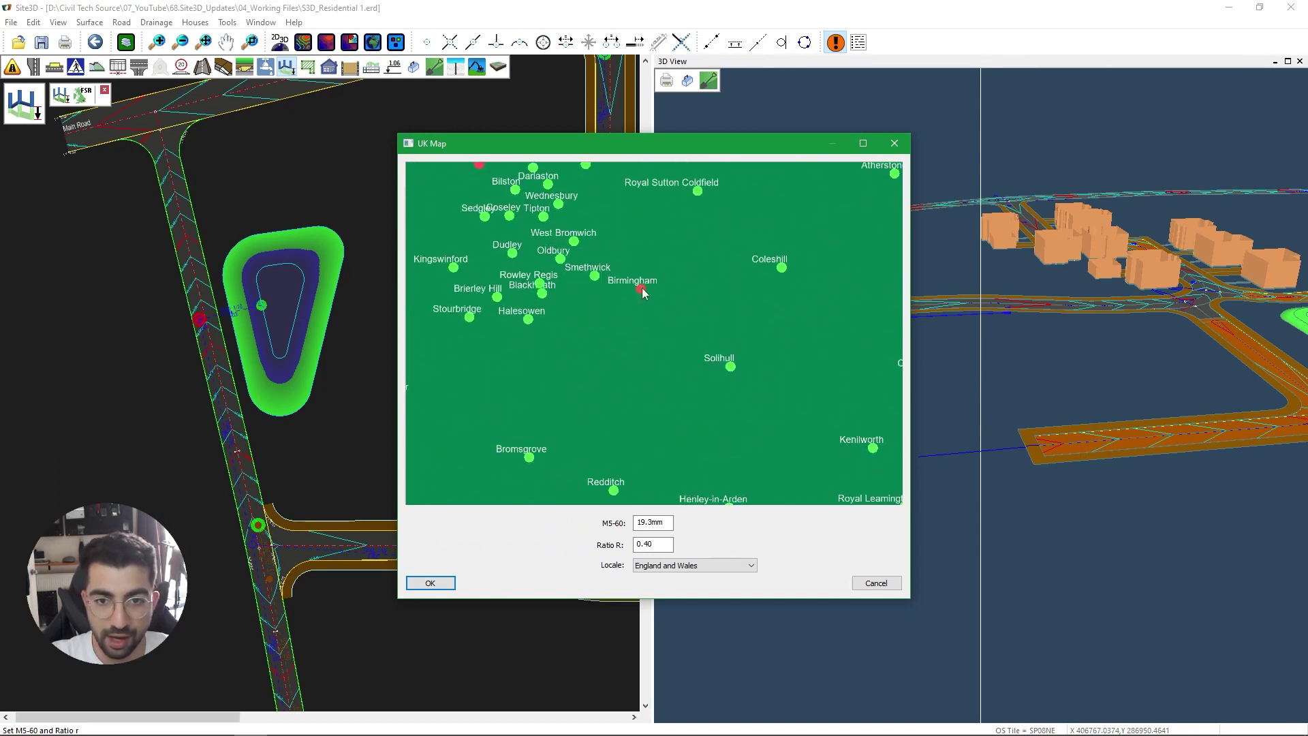
click(430, 584)
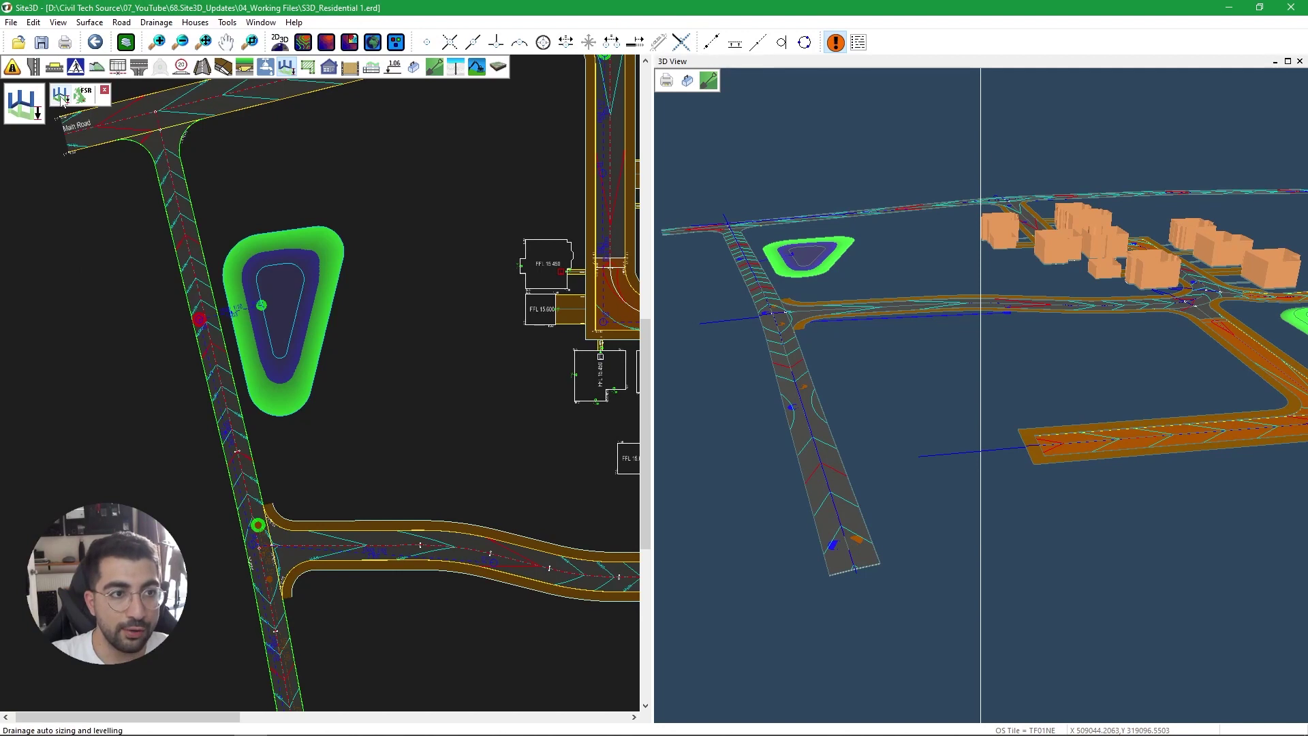
View the auto size and level settings for the pond's outfall manhole, and examine the drainage run along the road in 3D.
click(61, 97)
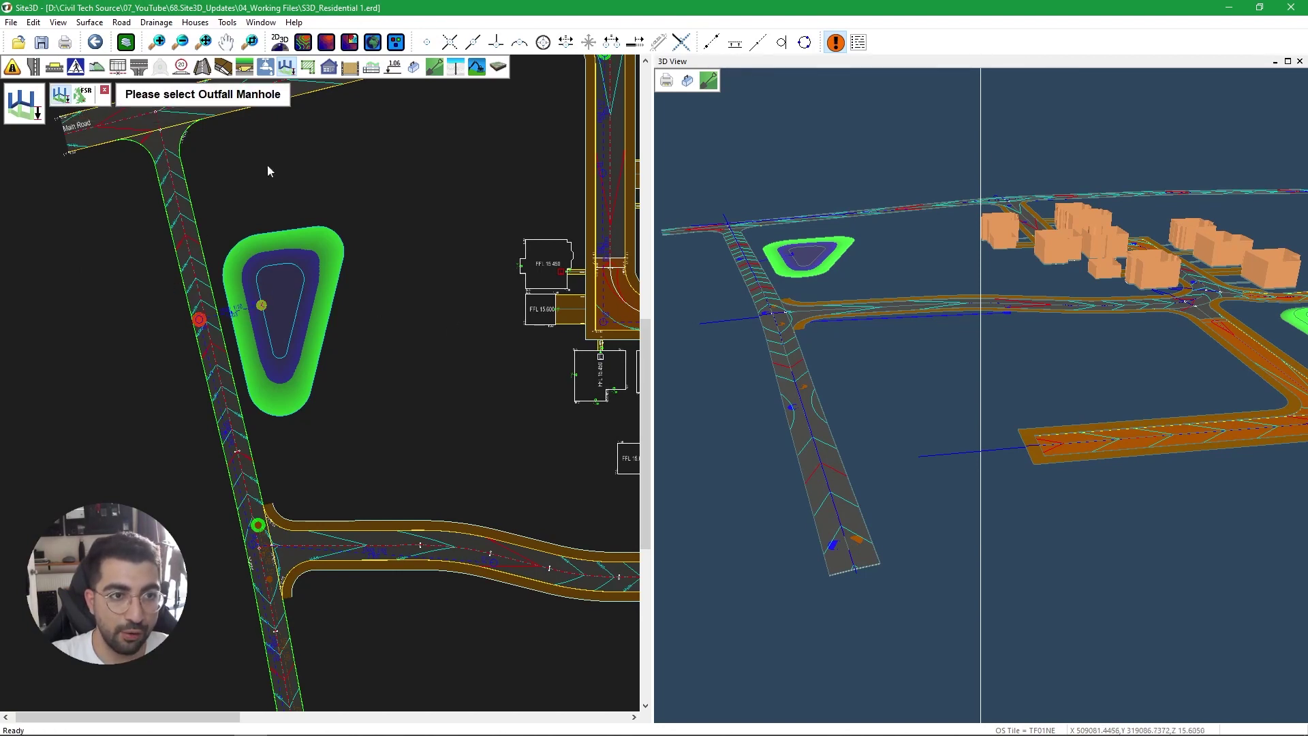
click(263, 303)
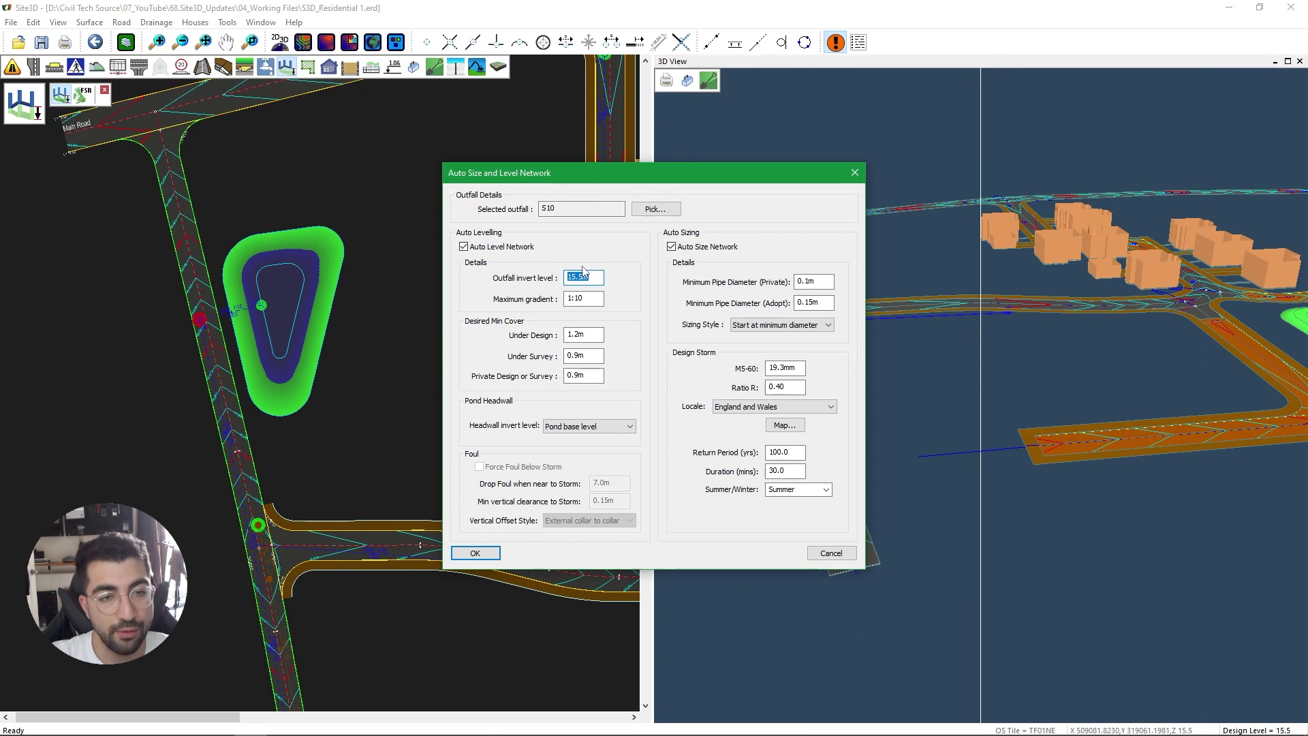
drag(652, 191, 393, 191)
click(216, 552)
scroll(797, 283, up, 5)
drag(797, 283, 857, 472)
drag(863, 483, 884, 436)
Start auto sizing and levelling from the pond's outfall manhole S10, with the headwall invert level at Pond base level.
click(61, 95)
click(261, 304)
key(Tab)
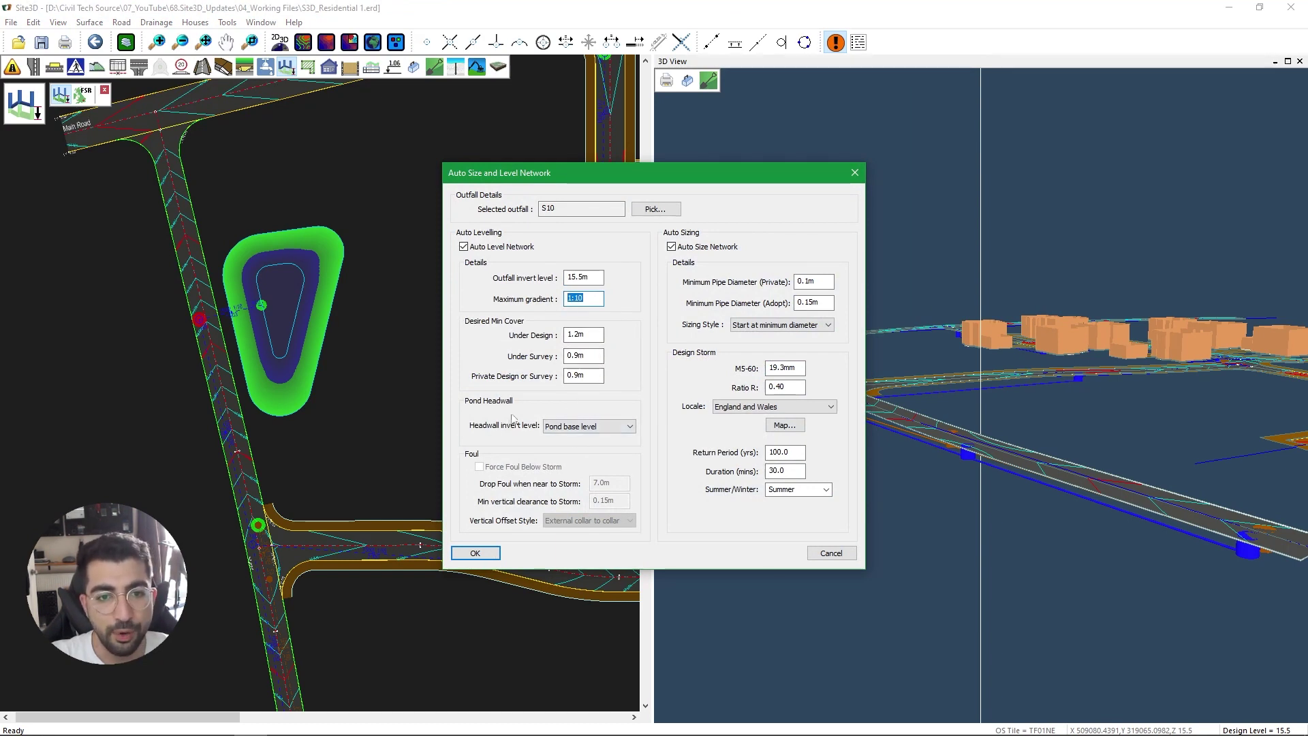
click(556, 427)
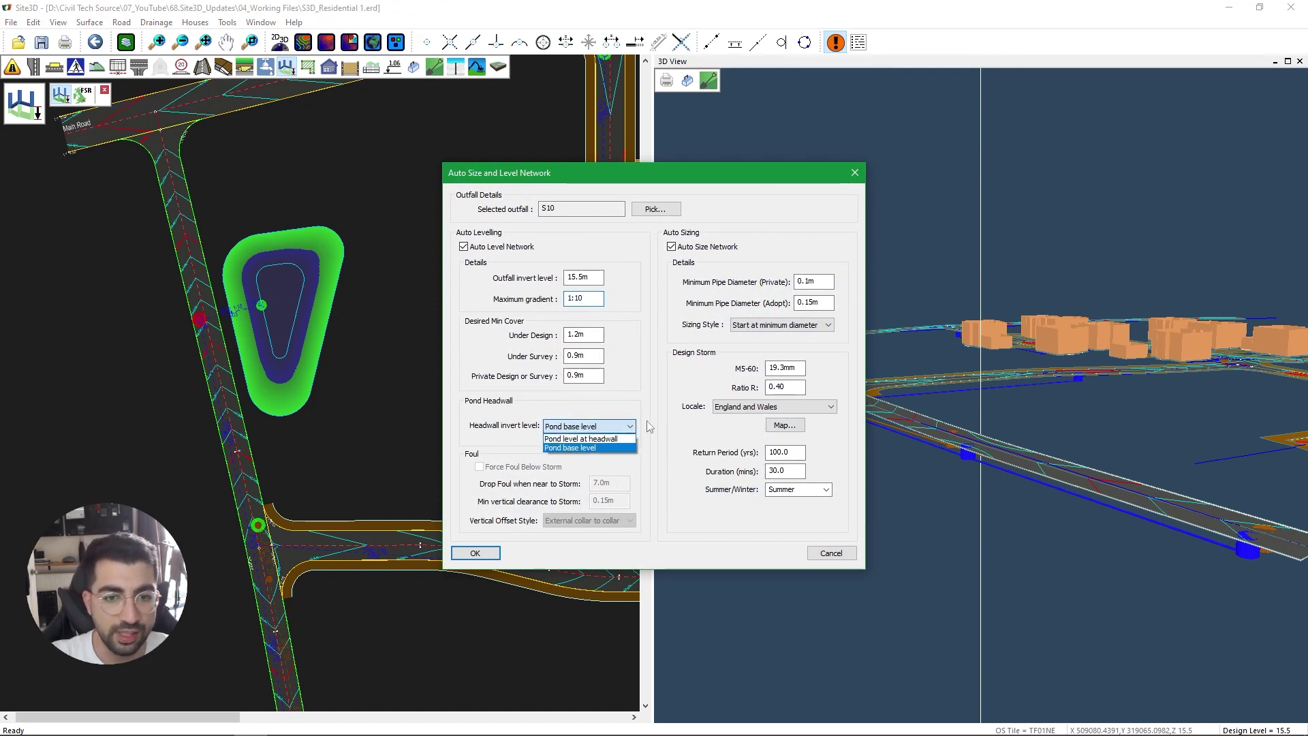
click(576, 449)
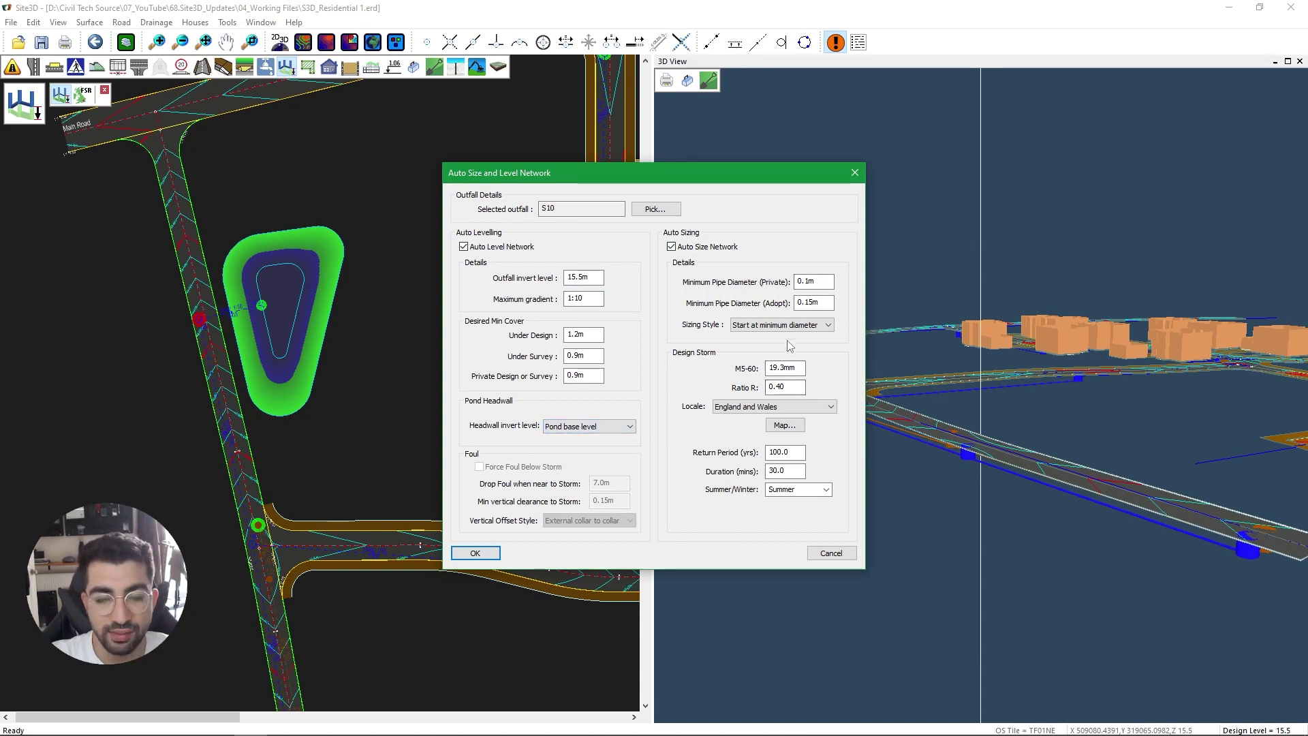
Review the minimum private and adopted pipe diameters, and set the network's sizing style to Increase only.
double_click(821, 282)
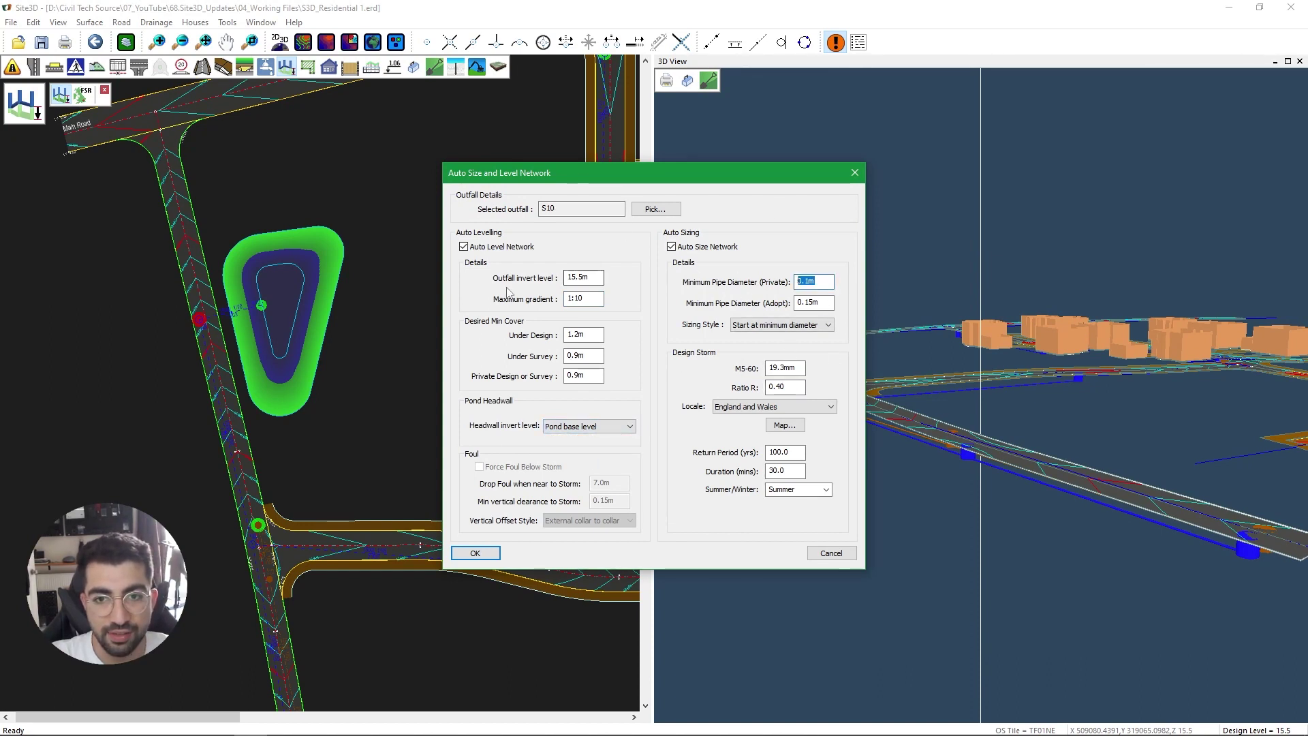
double_click(831, 302)
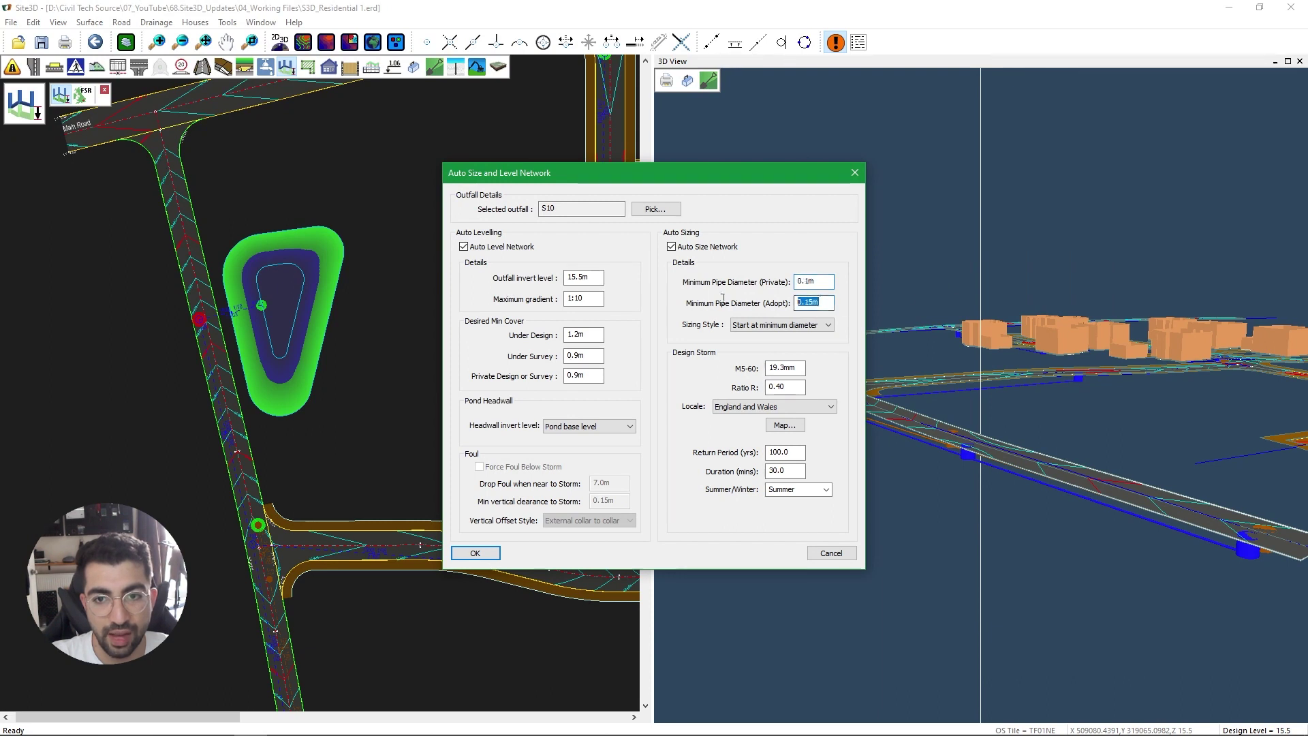
click(762, 326)
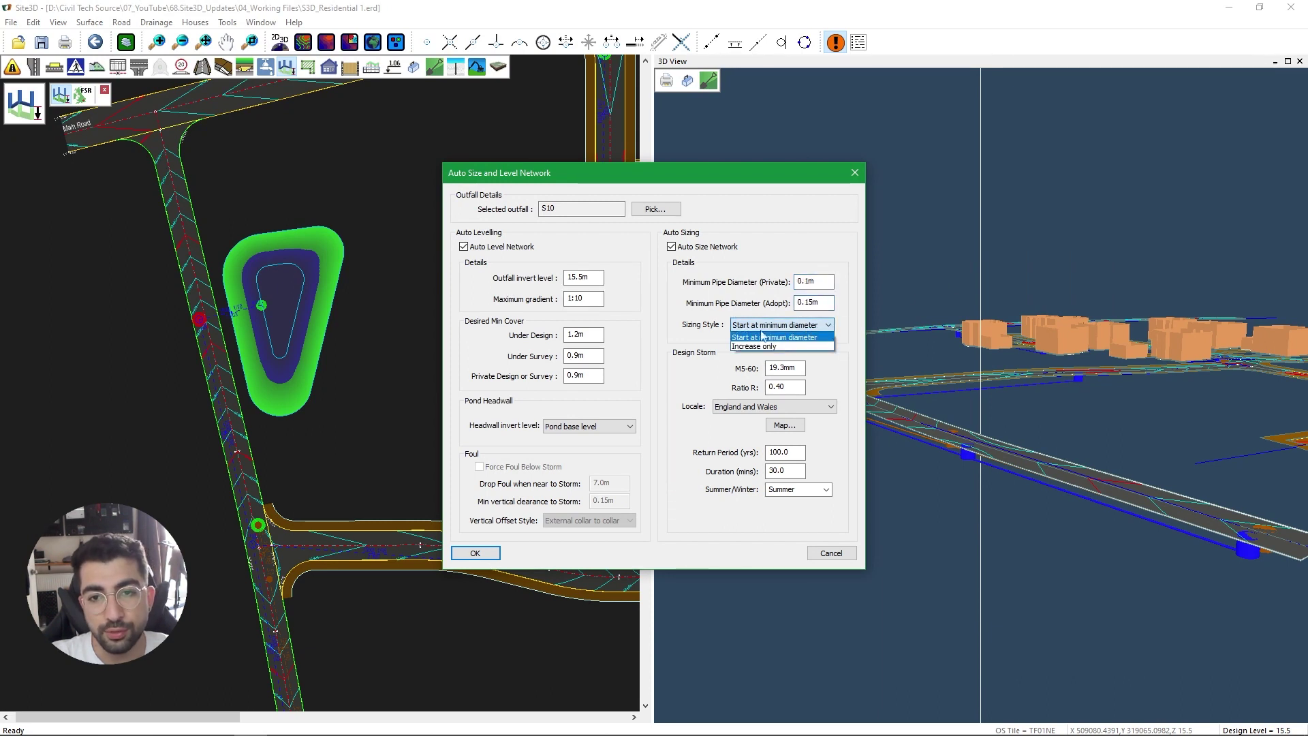
click(751, 347)
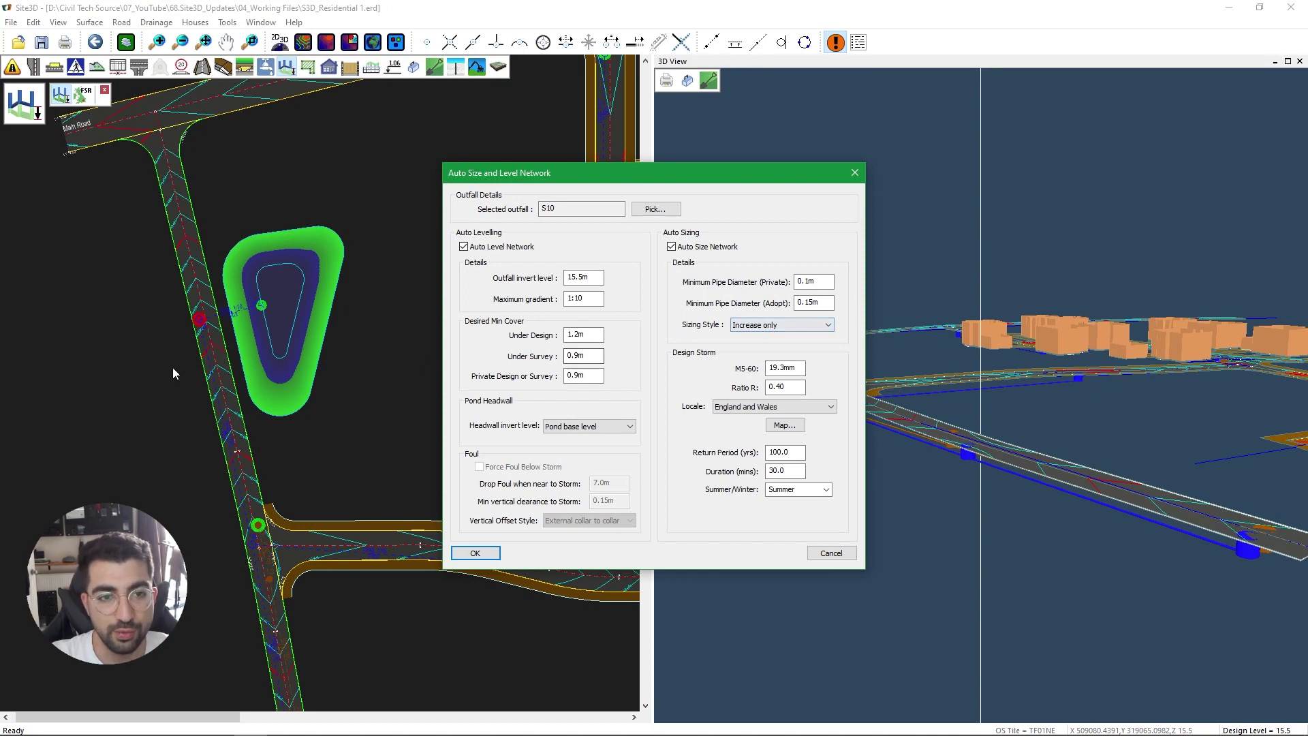
click(755, 325)
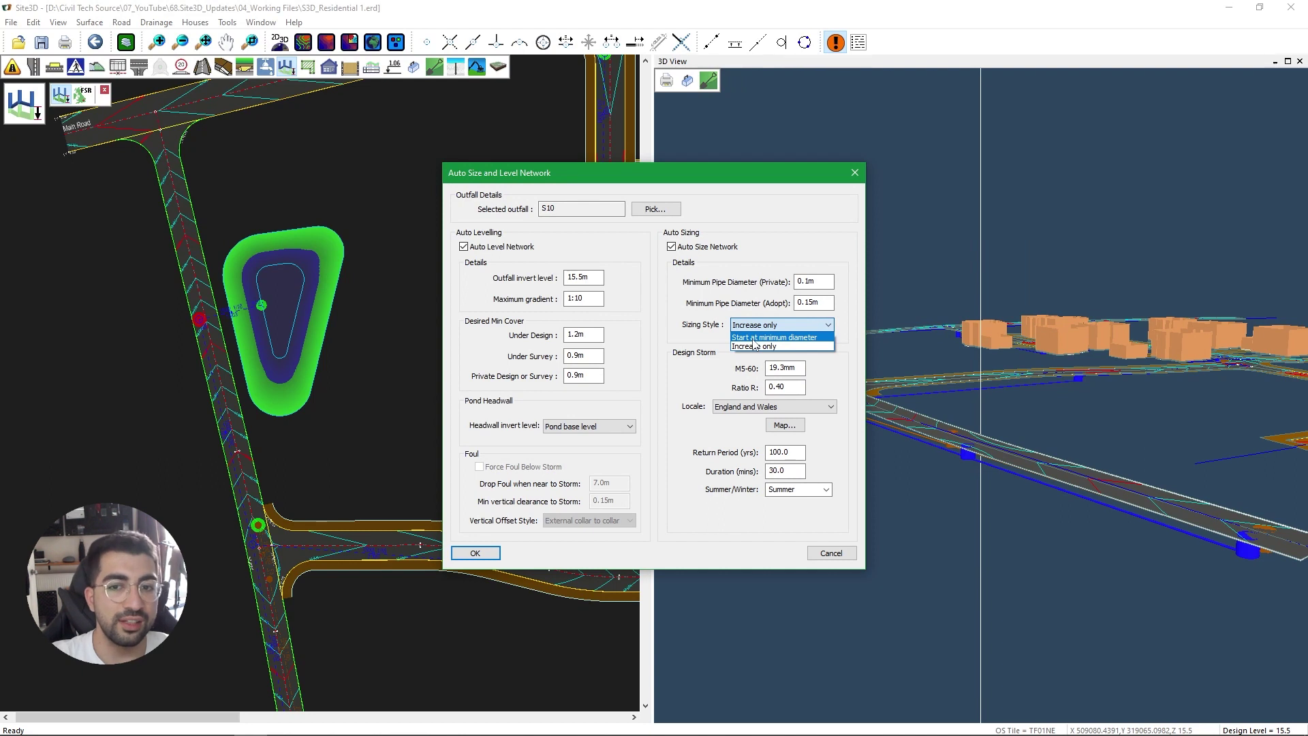
click(771, 337)
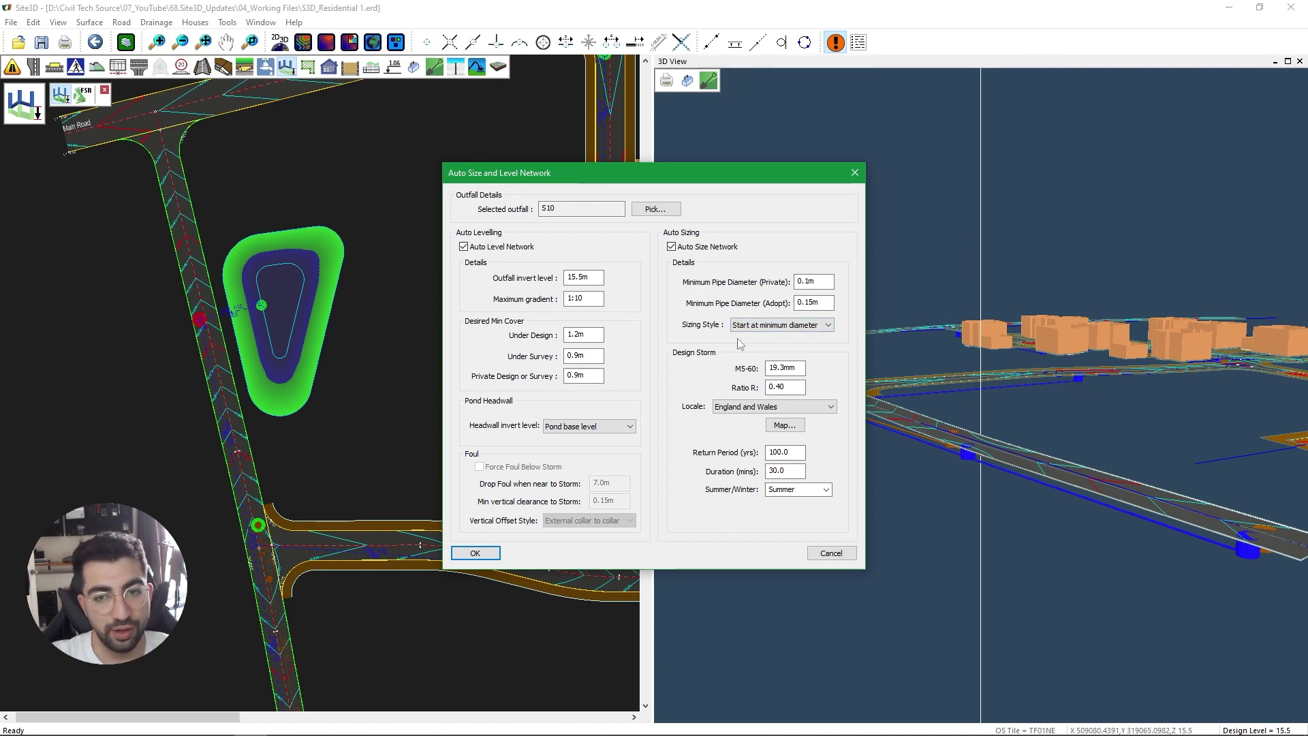
click(784, 325)
click(770, 350)
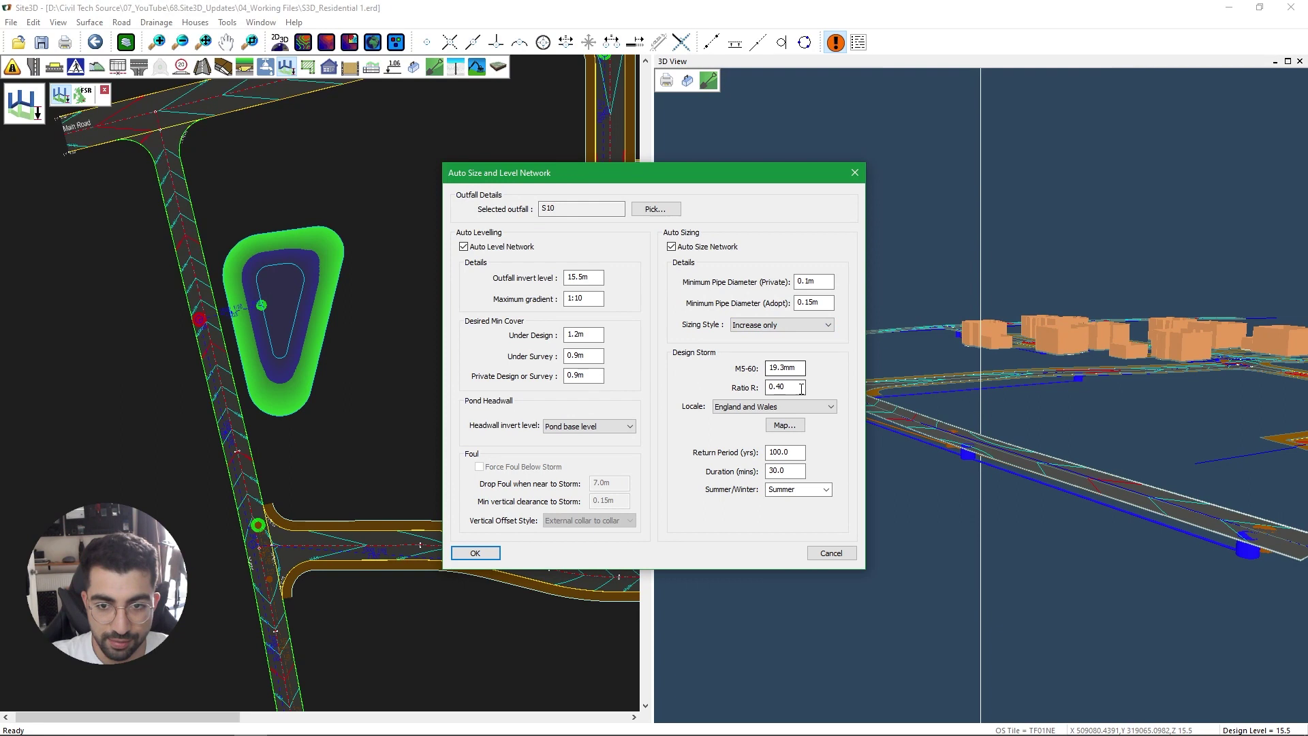
Set the design storm to a 15-minute duration with the Winter profile, and run the auto sizing and levelling.
click(785, 425)
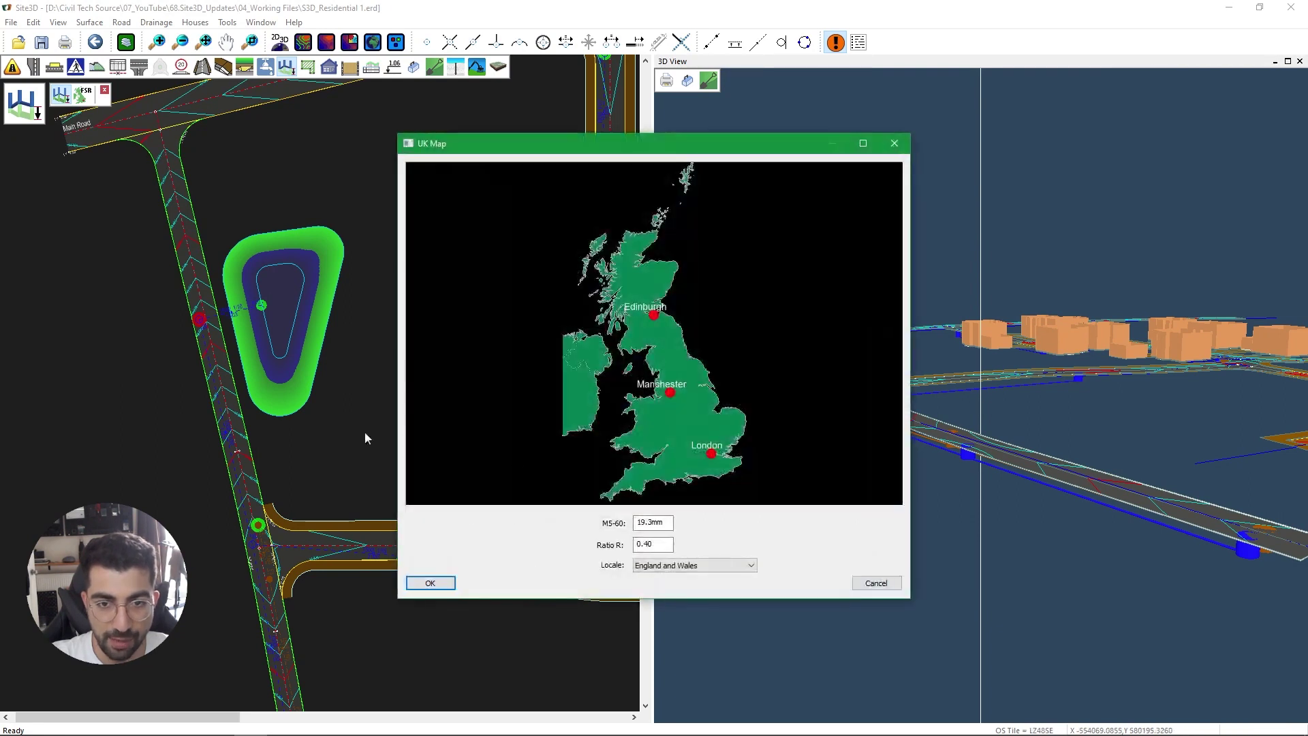
click(876, 583)
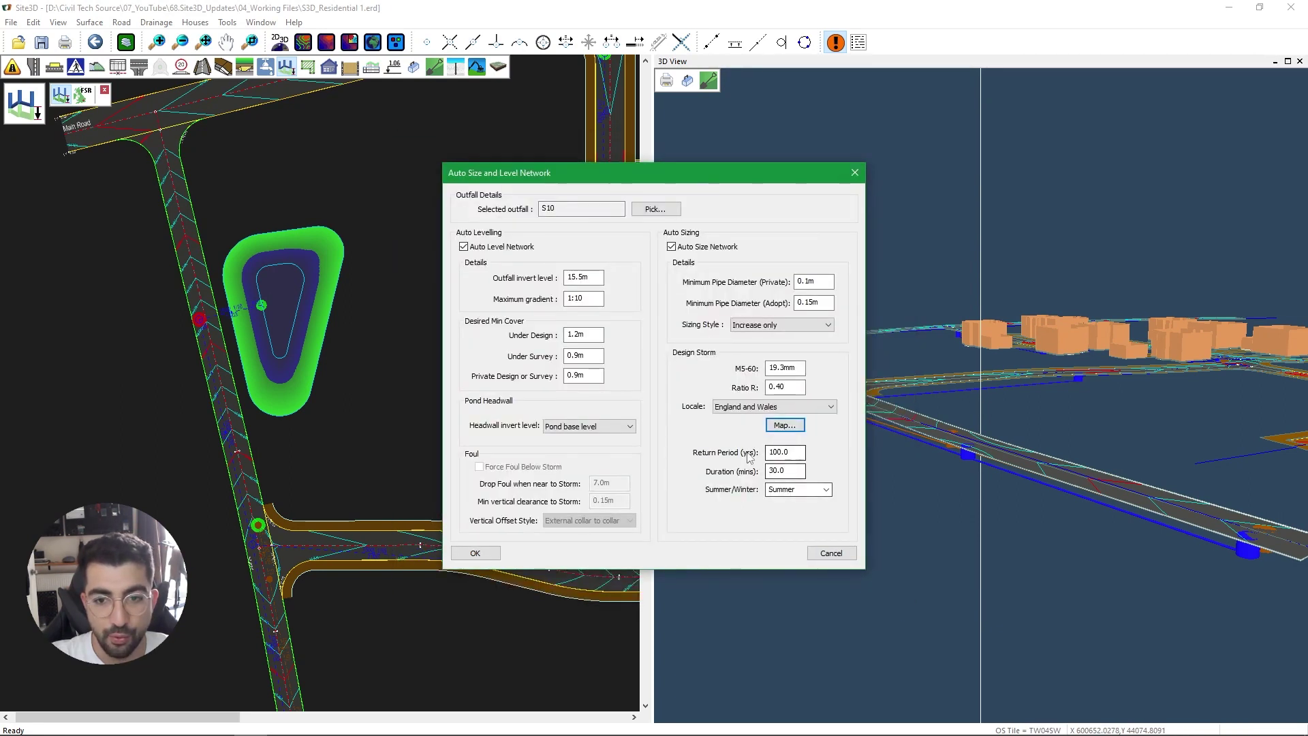
drag(800, 454, 634, 455)
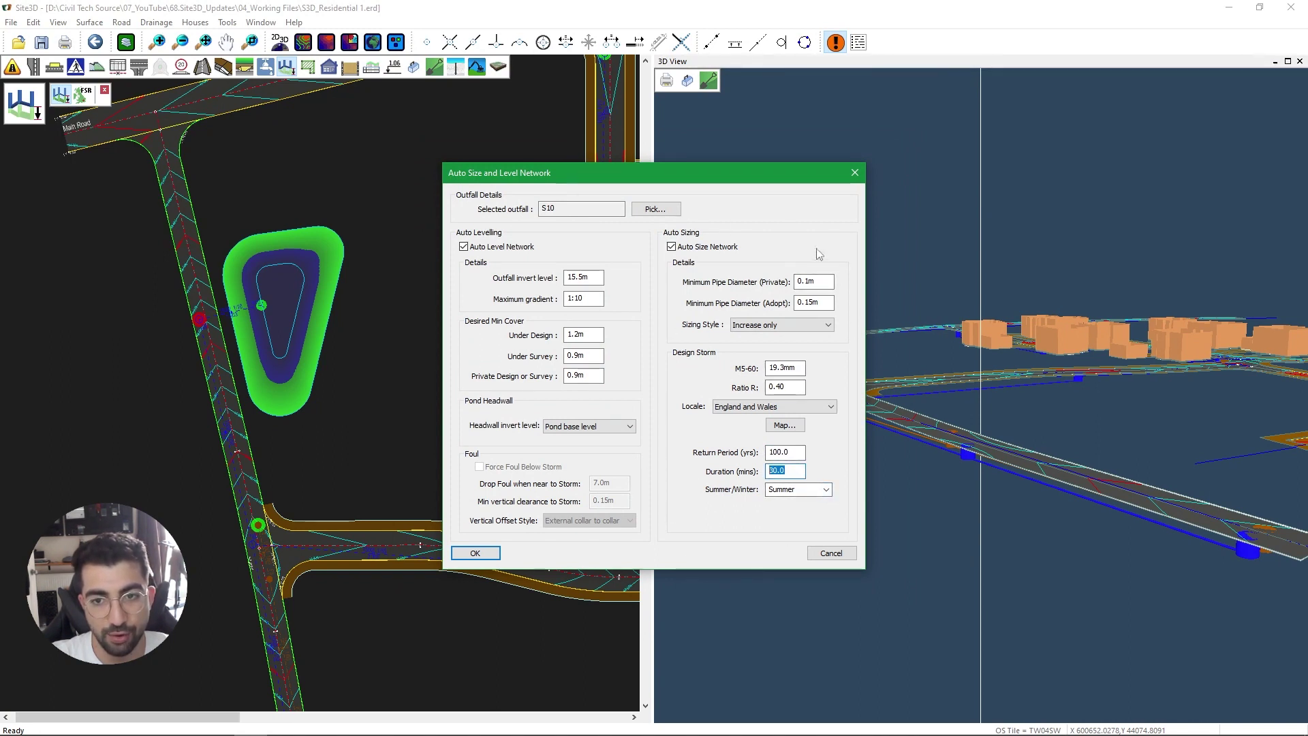
click(826, 490)
click(798, 510)
click(801, 452)
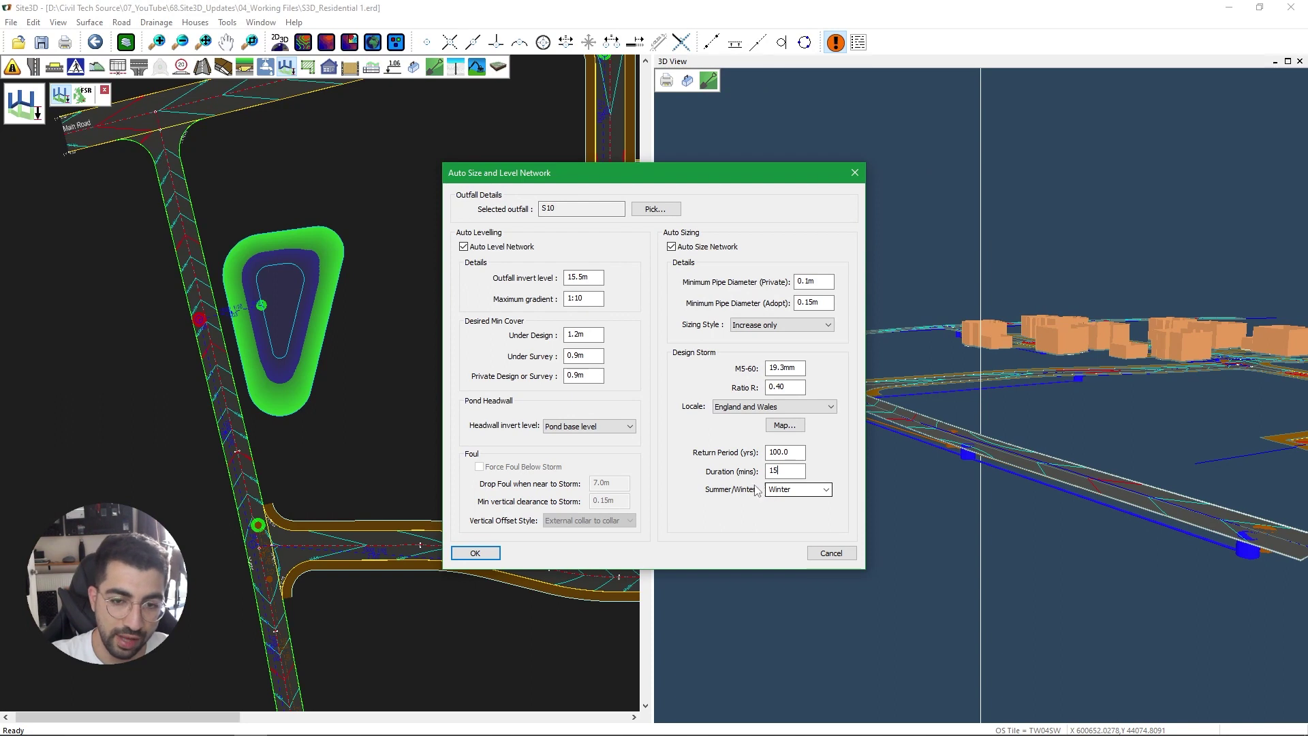
key(shift+Tab)
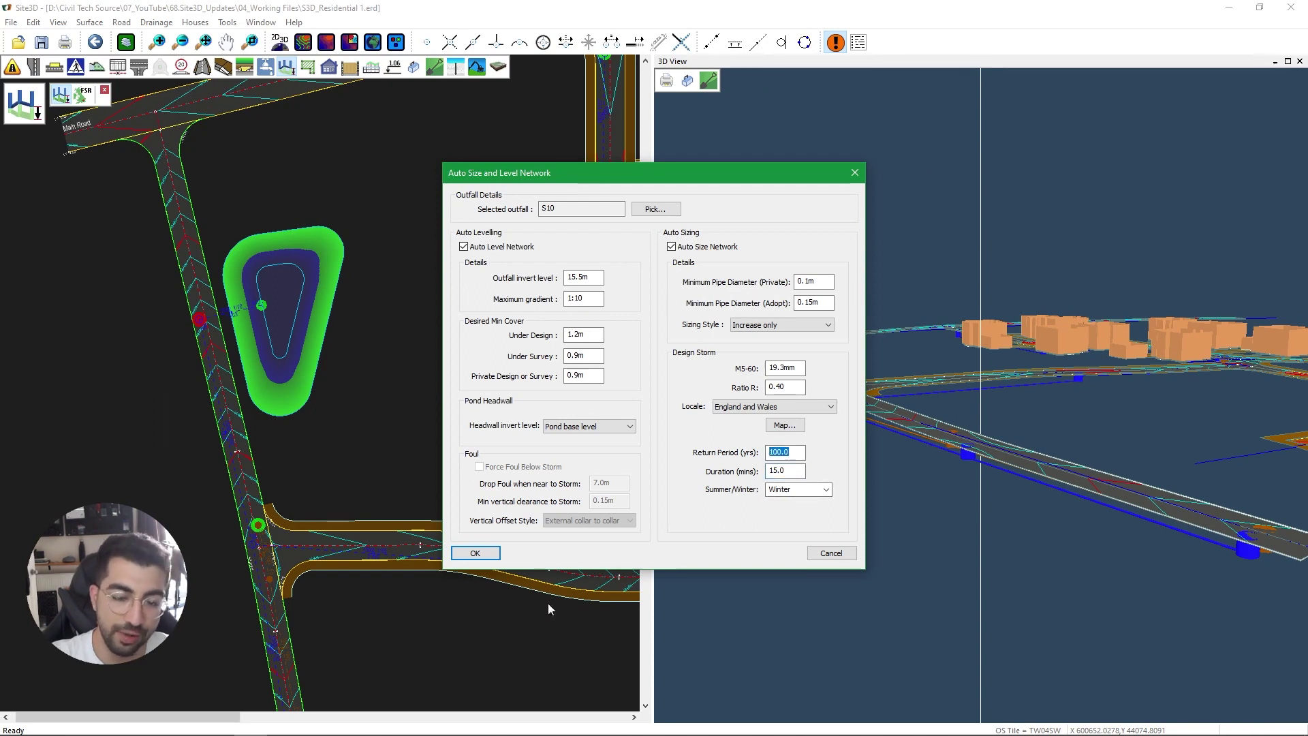
click(475, 553)
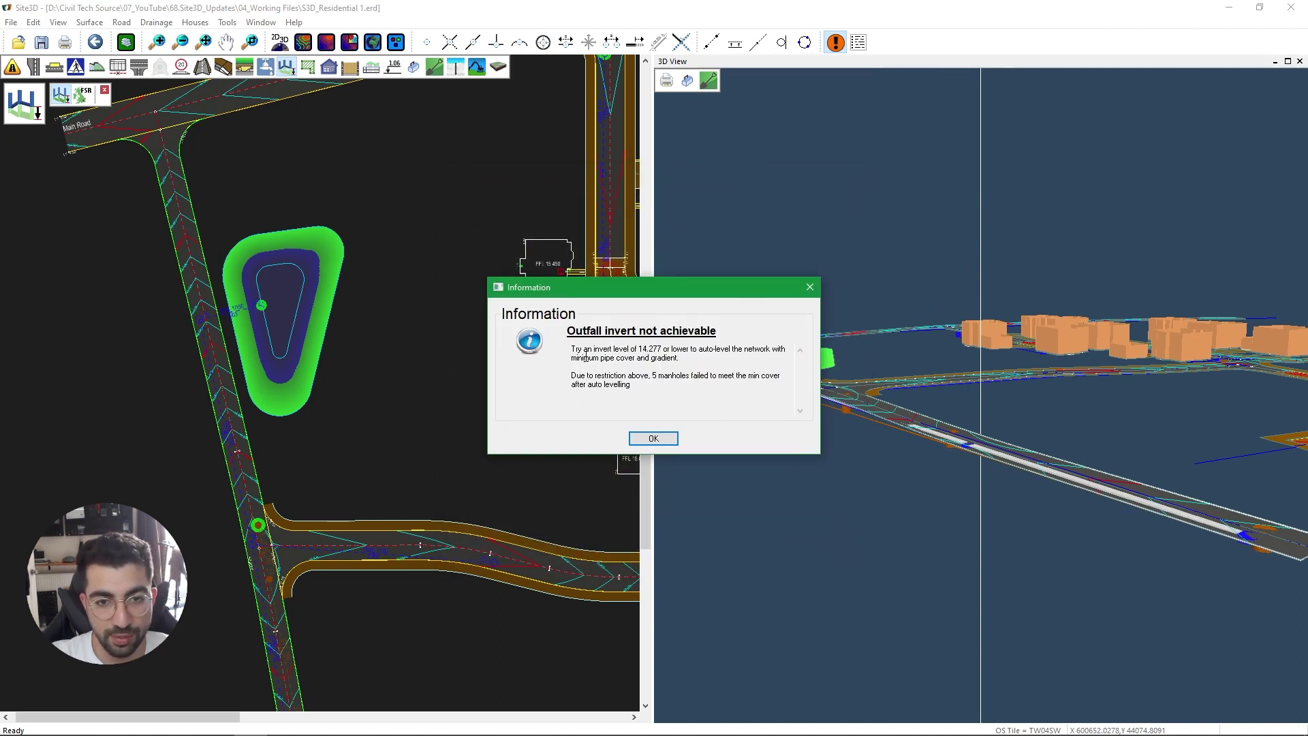
Read the auto-levelling message about the outfall invert level and manhole cover, and dismiss it.
drag(576, 351, 660, 348)
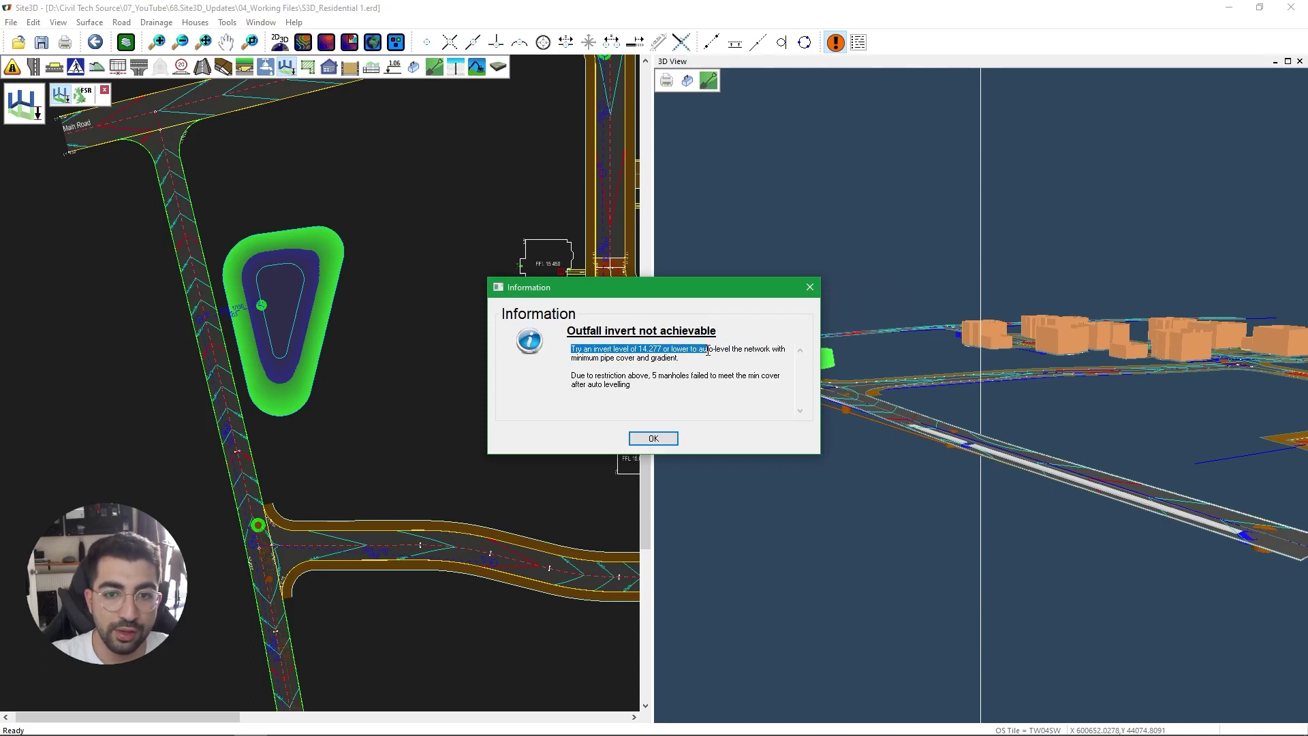
drag(787, 351, 700, 359)
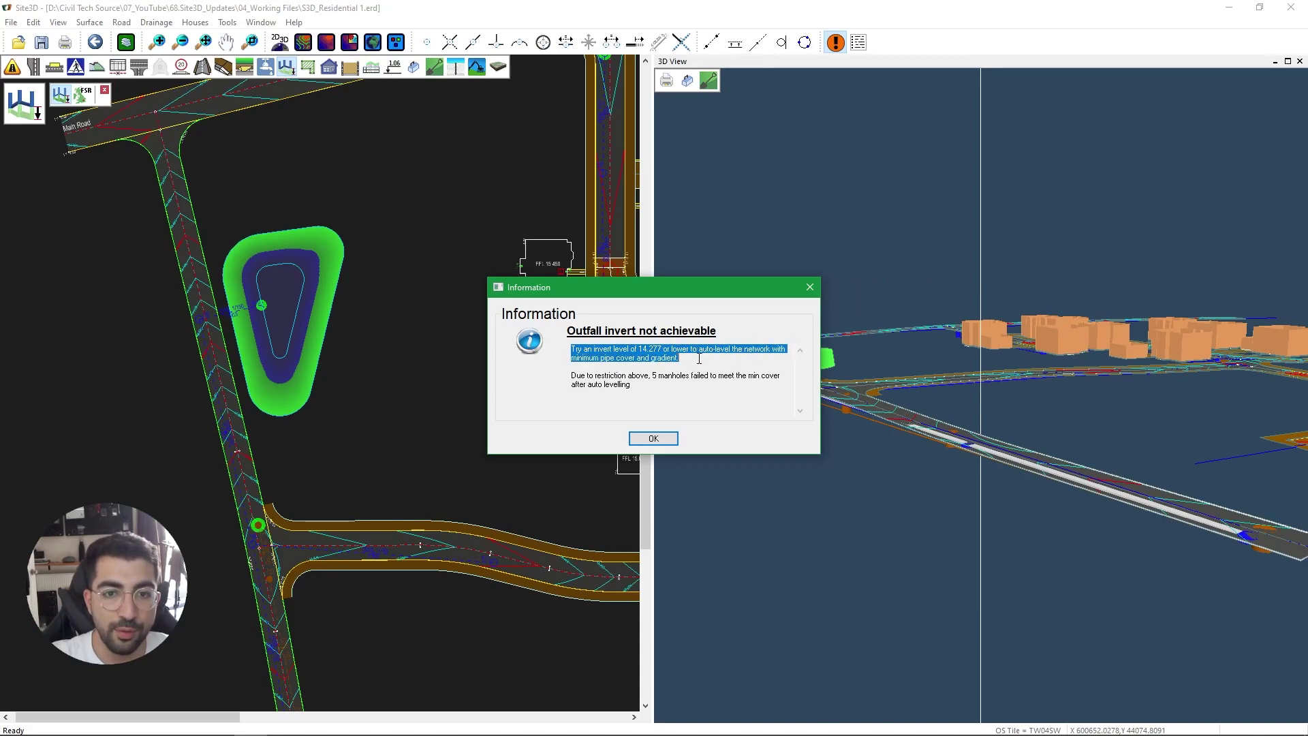
drag(705, 286, 557, 292)
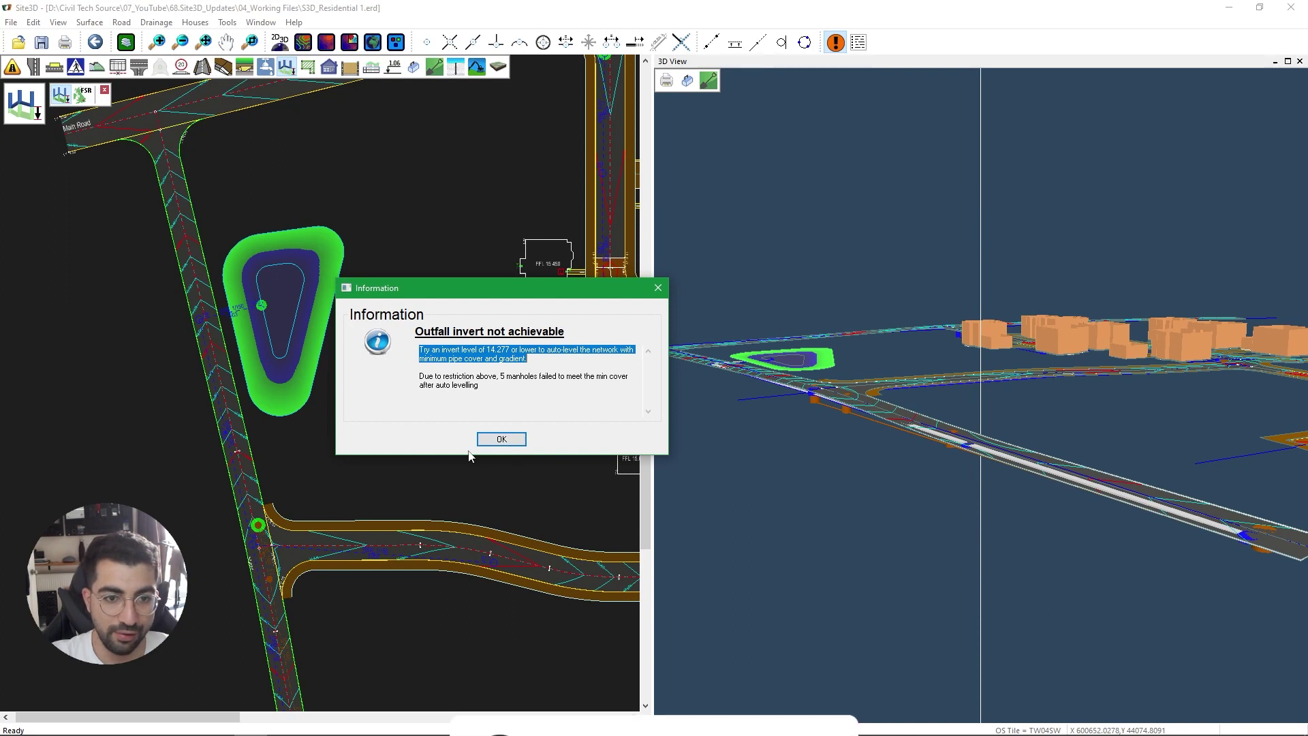
drag(501, 376, 635, 377)
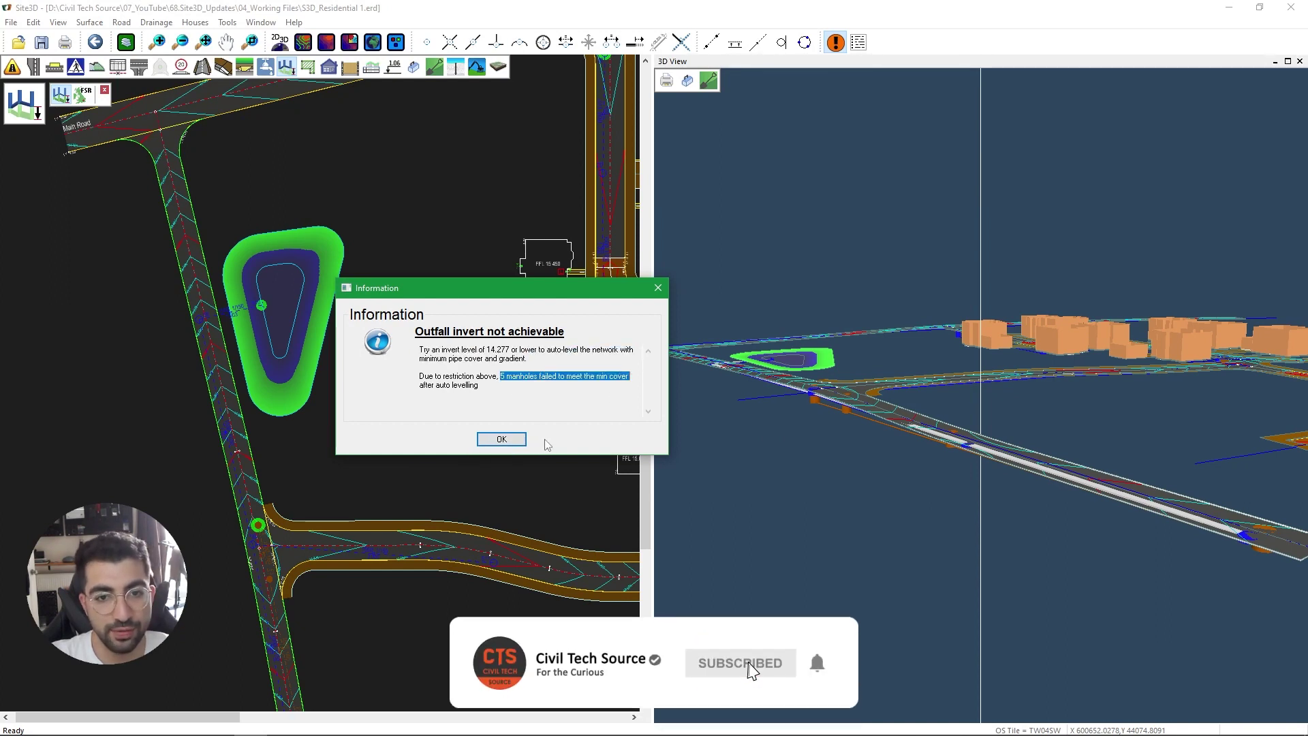
click(502, 439)
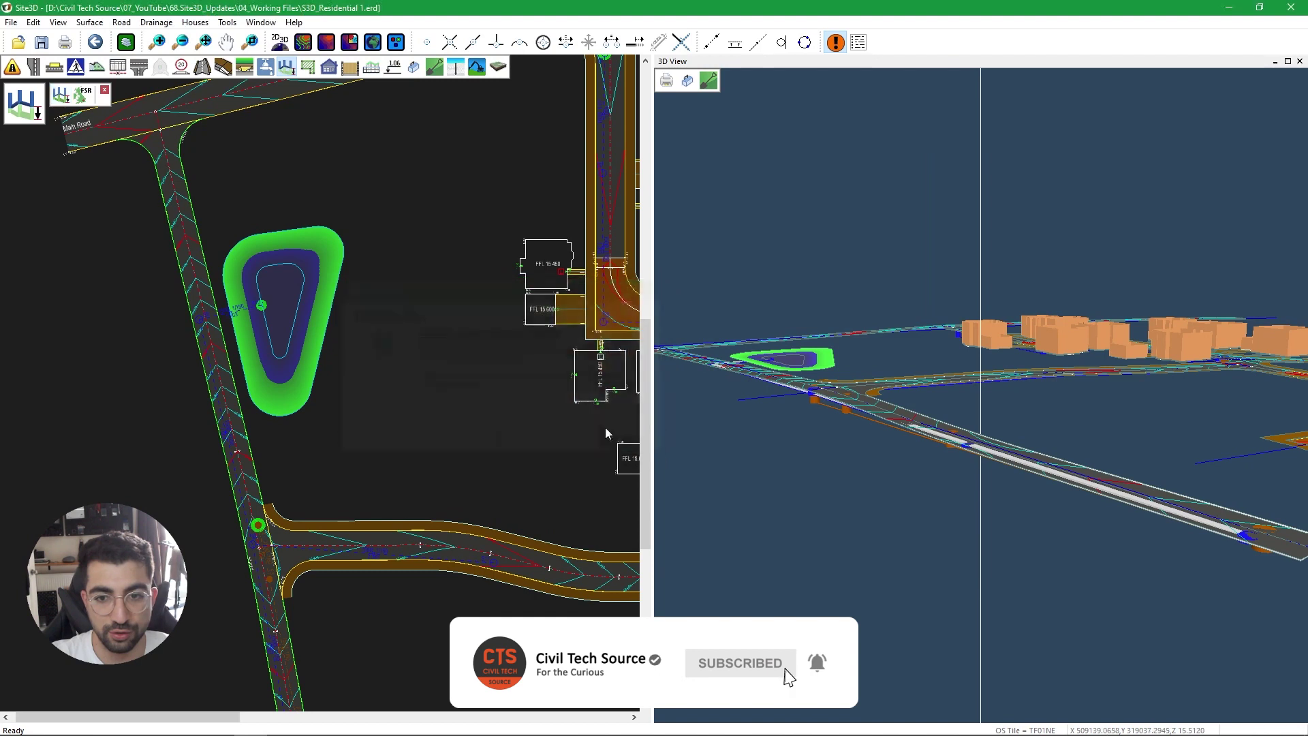
Examine the auto-levelled pipes and manholes along the road in an enlarged 3D view, and inspect the pond outfall in plan.
scroll(875, 545, up, 5)
scroll(875, 545, down, 5)
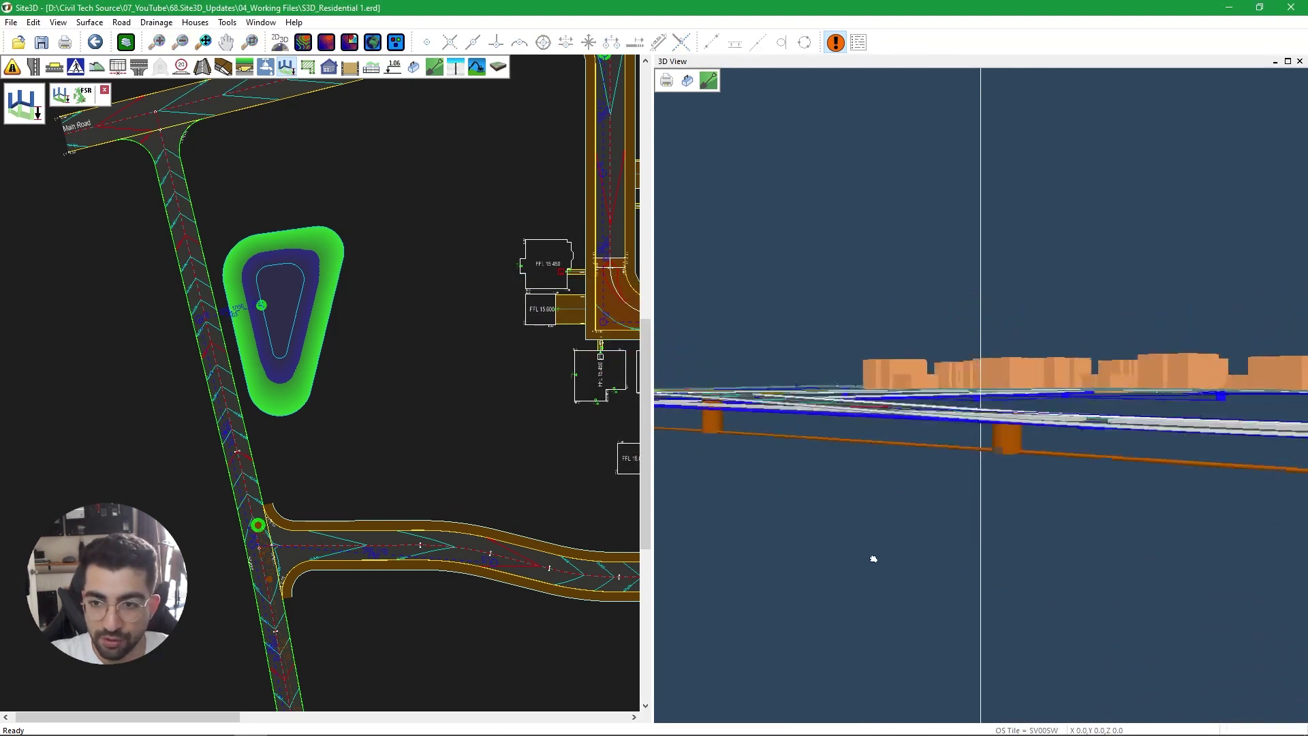
right_click(1111, 62)
click(1160, 71)
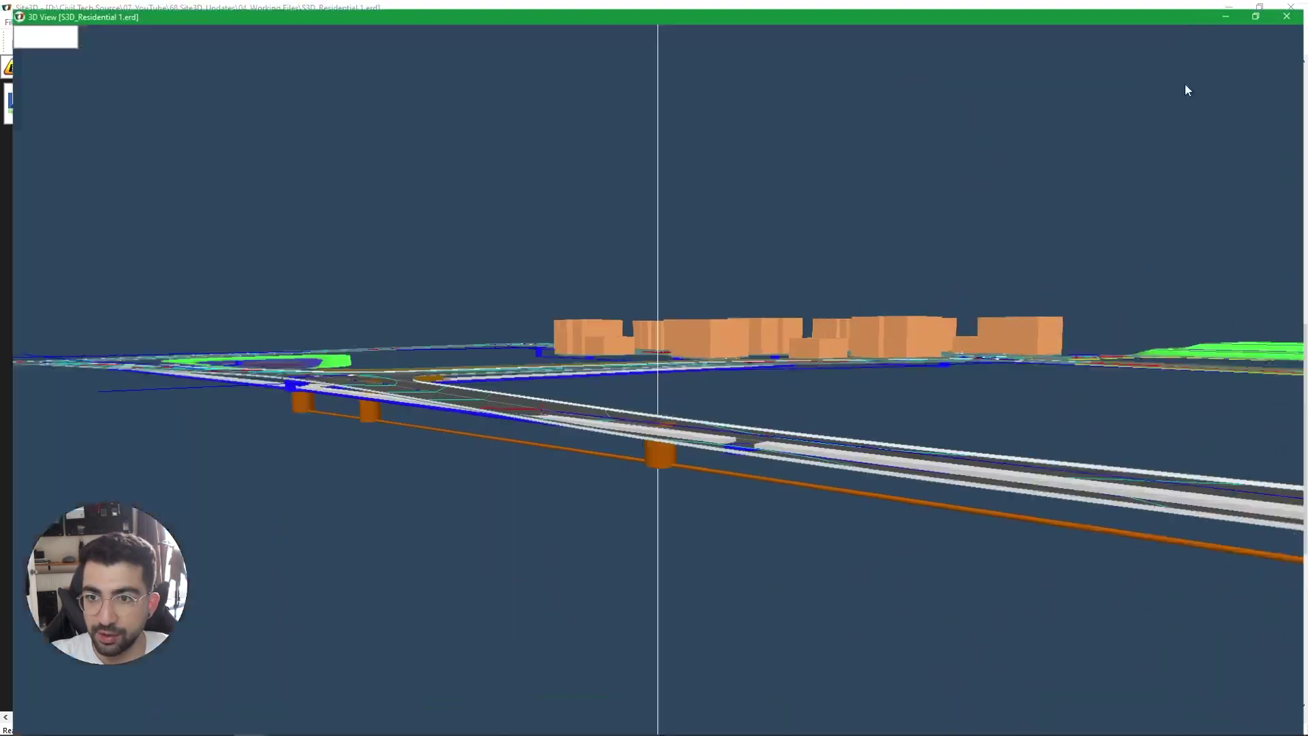
scroll(517, 482, up, 3)
drag(292, 436, 527, 155)
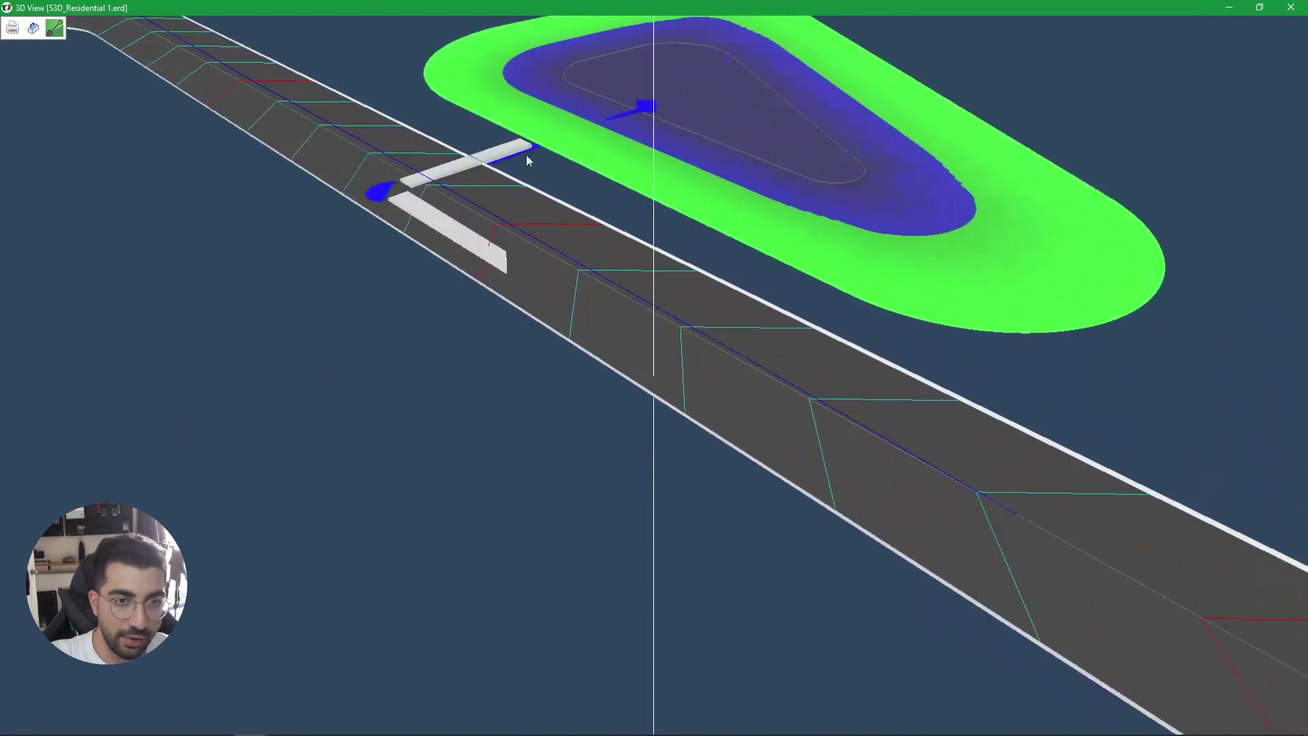
drag(369, 203, 447, 330)
drag(851, 391, 706, 396)
scroll(706, 396, down, 3)
drag(1026, 439, 858, 518)
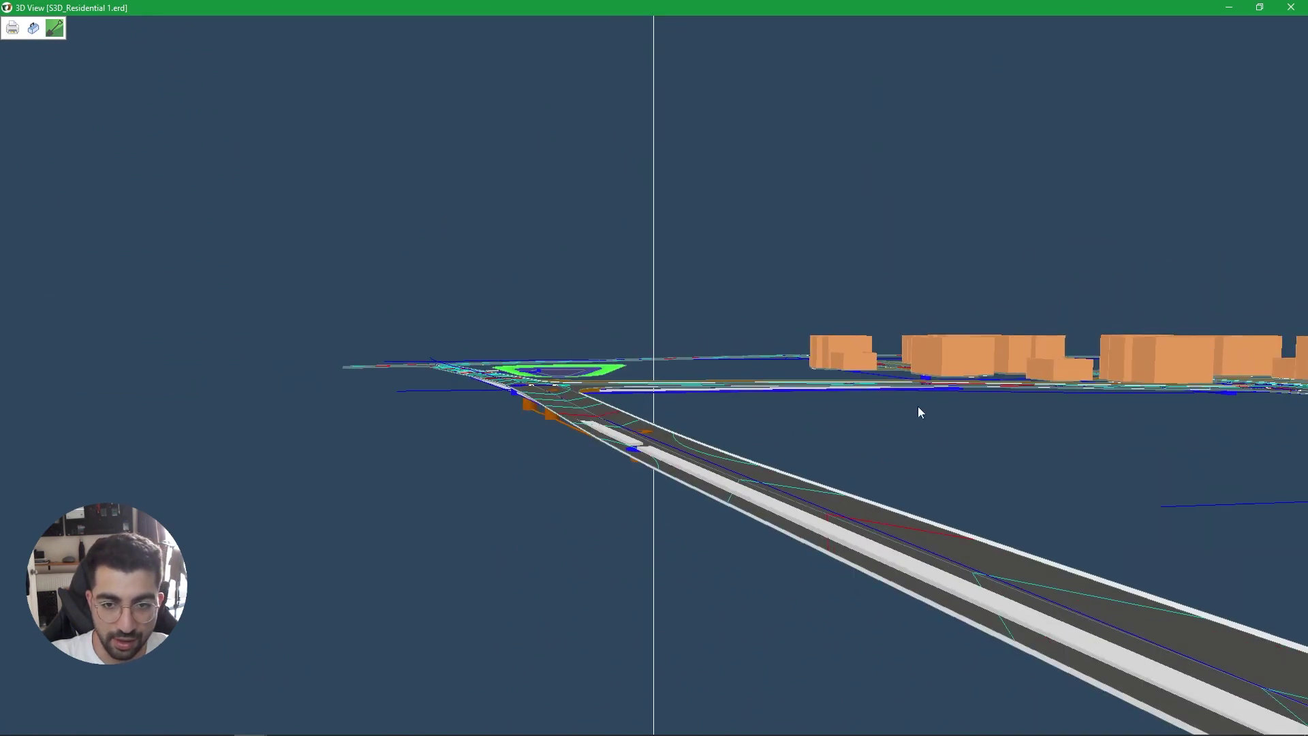
click(1292, 7)
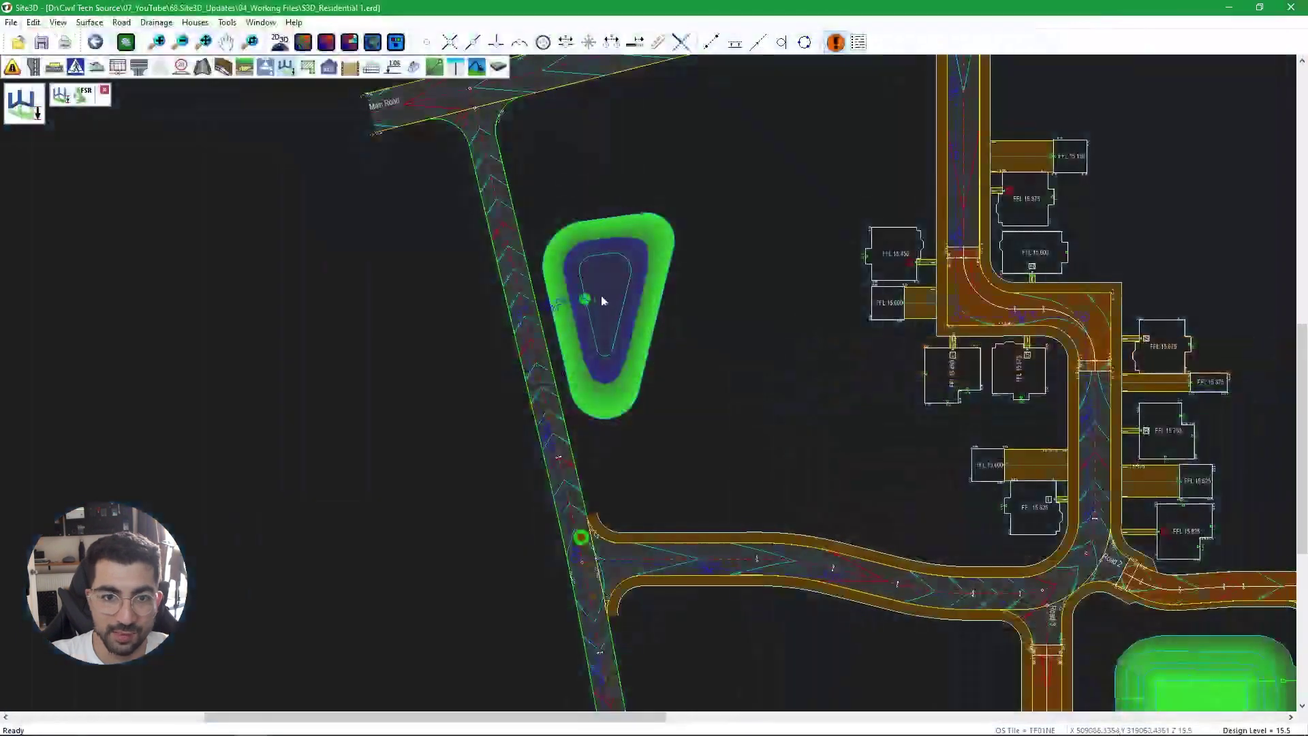
scroll(580, 386, up, 4)
scroll(363, 225, down, 2)
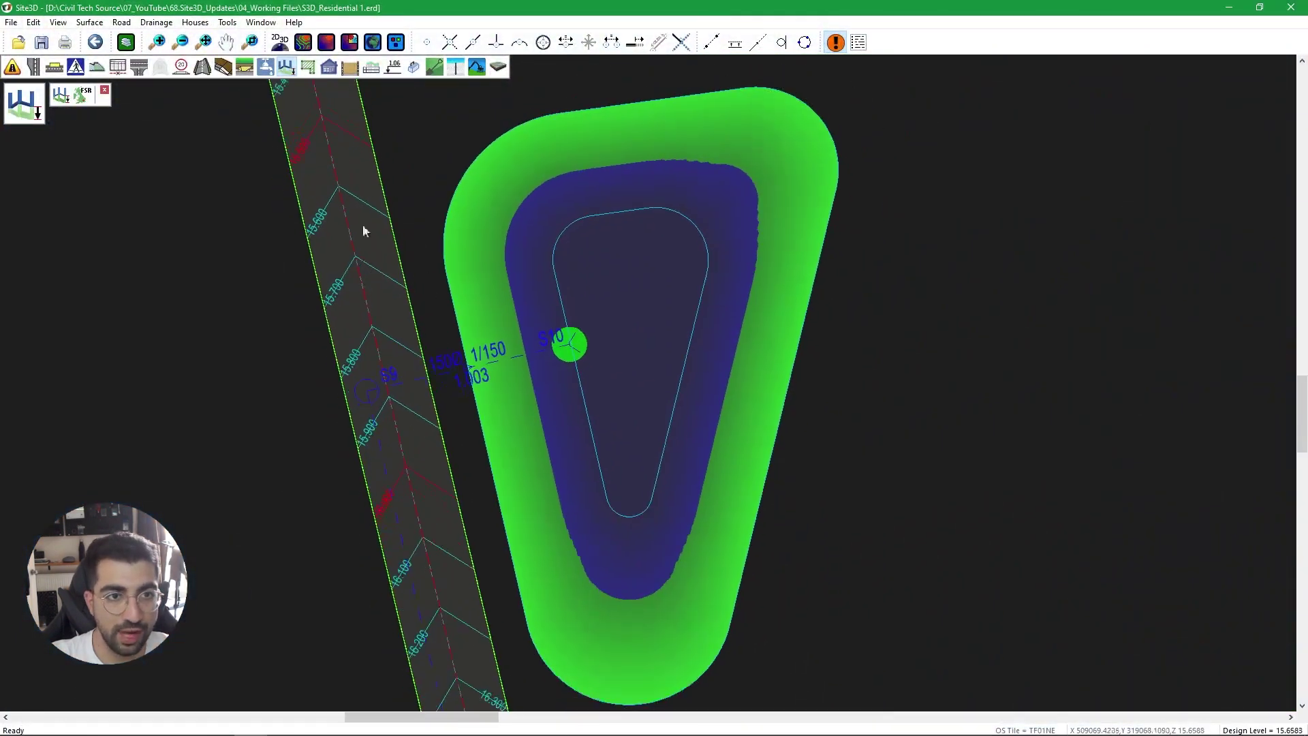
Open the 3D view and redock it so that it sits beside the plan view.
click(477, 66)
right_click(967, 54)
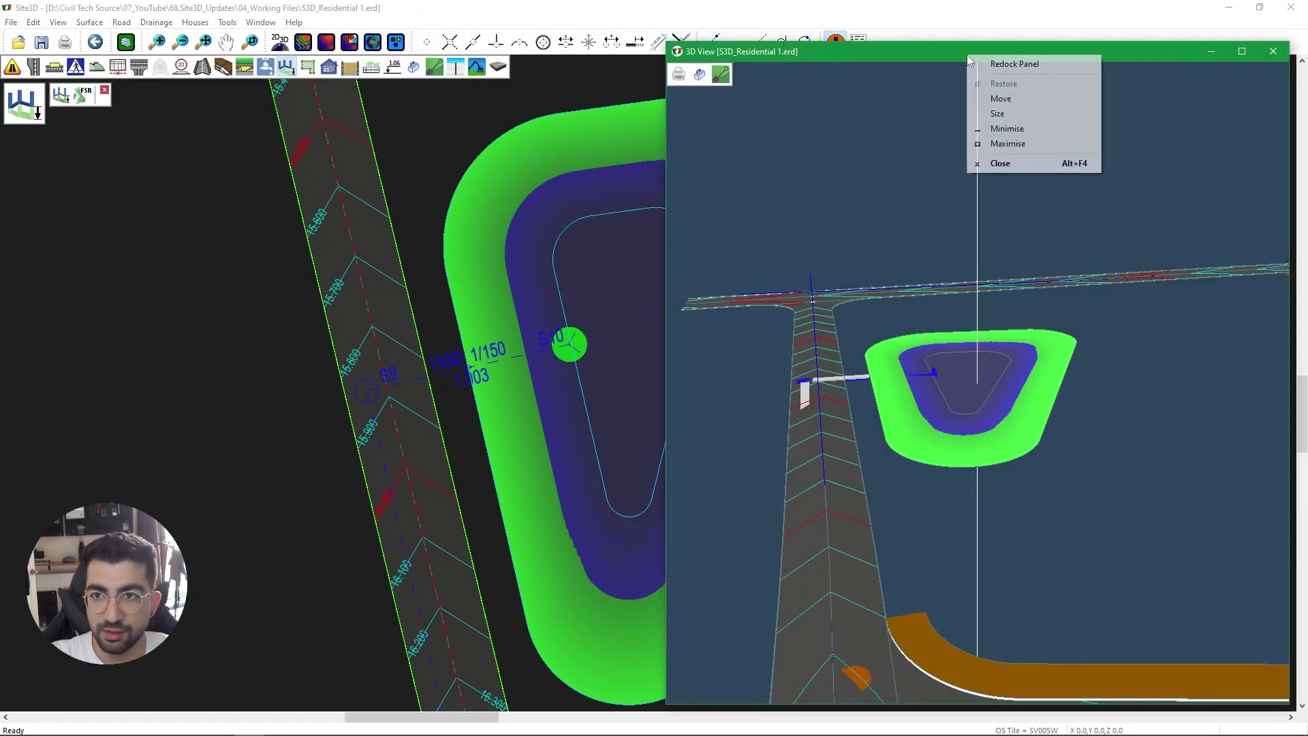
click(1011, 67)
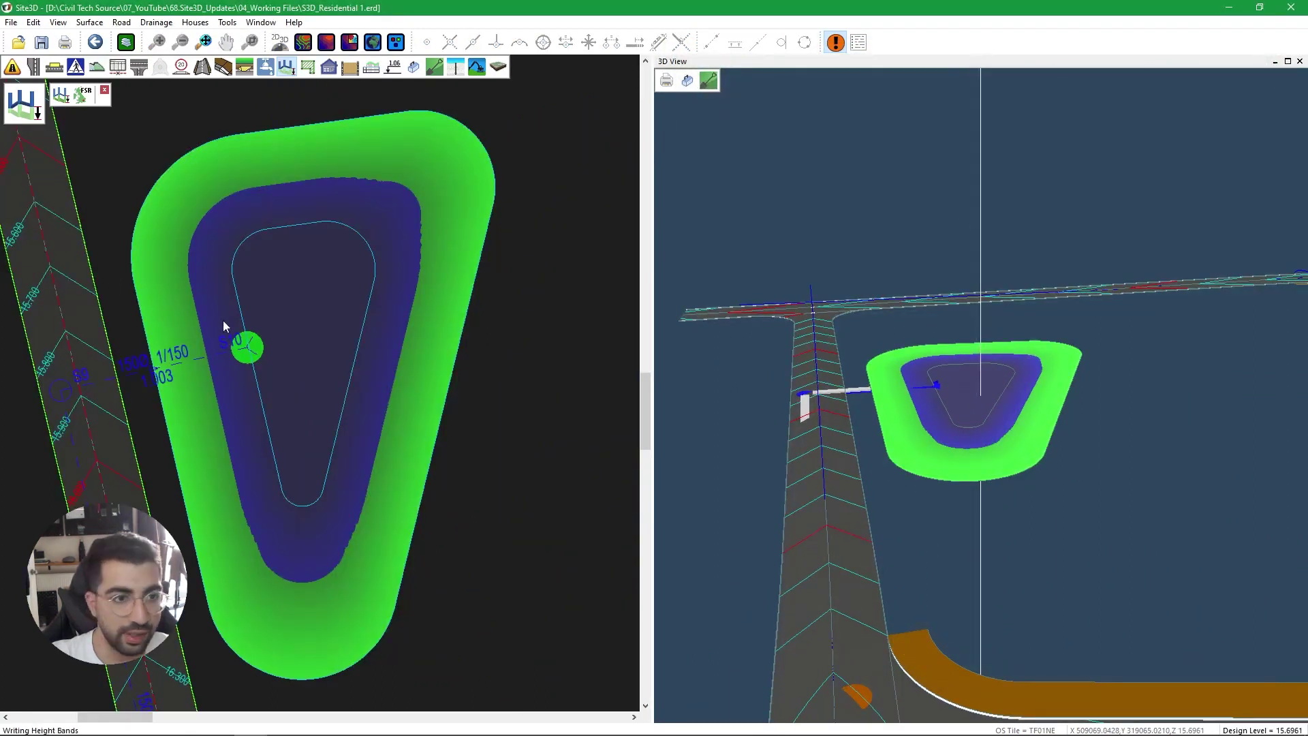
Select the pond earthwork beside the road and set the level of its base to 14 m.
click(478, 66)
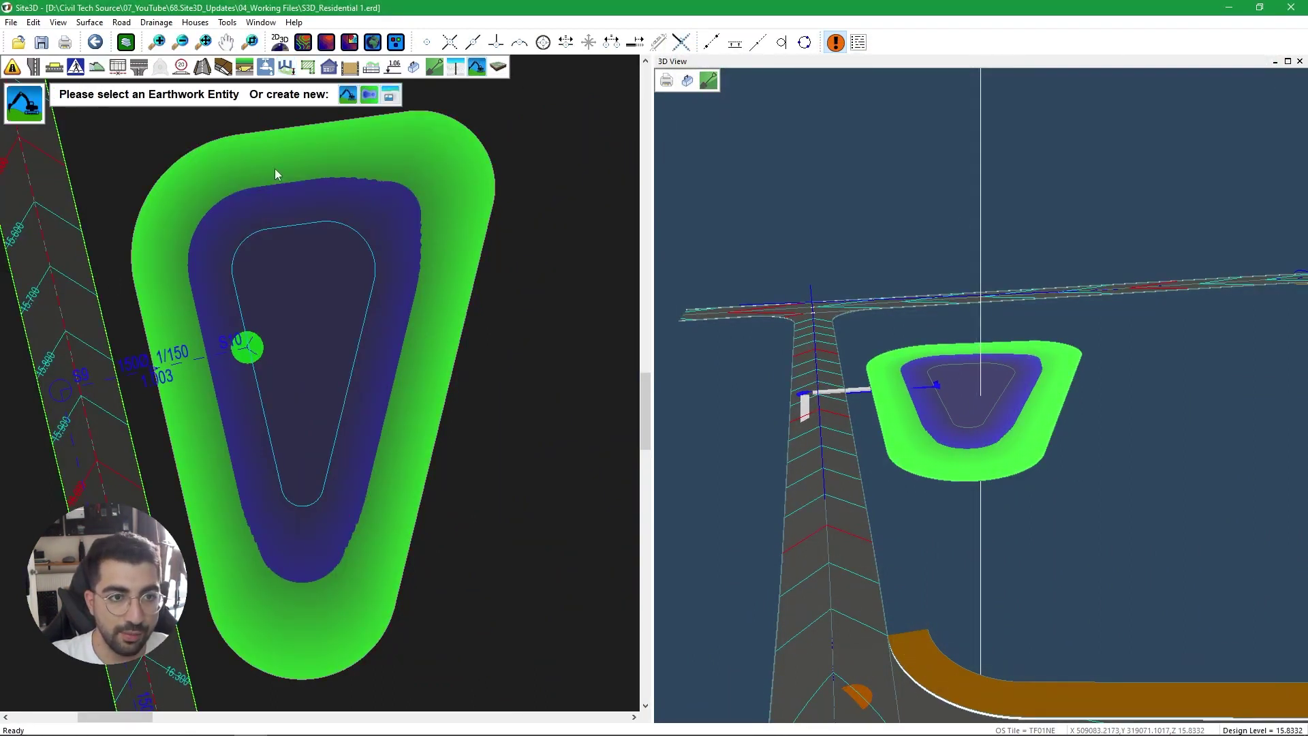
click(159, 139)
click(195, 94)
click(318, 273)
click(668, 369)
drag(668, 370, 566, 378)
text(14)
key(Return)
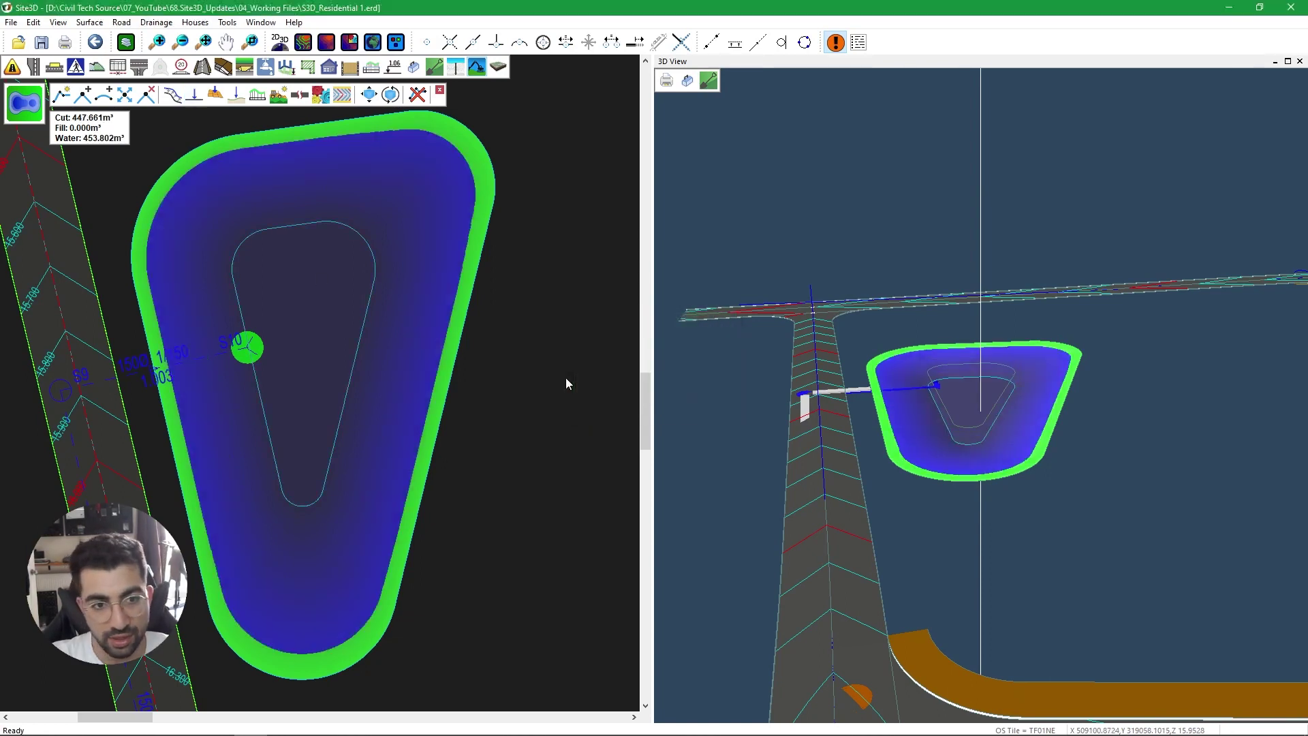
Set the invert level of the pond outfall manhole S10 to 14 m.
middle_drag(158, 370, 255, 344)
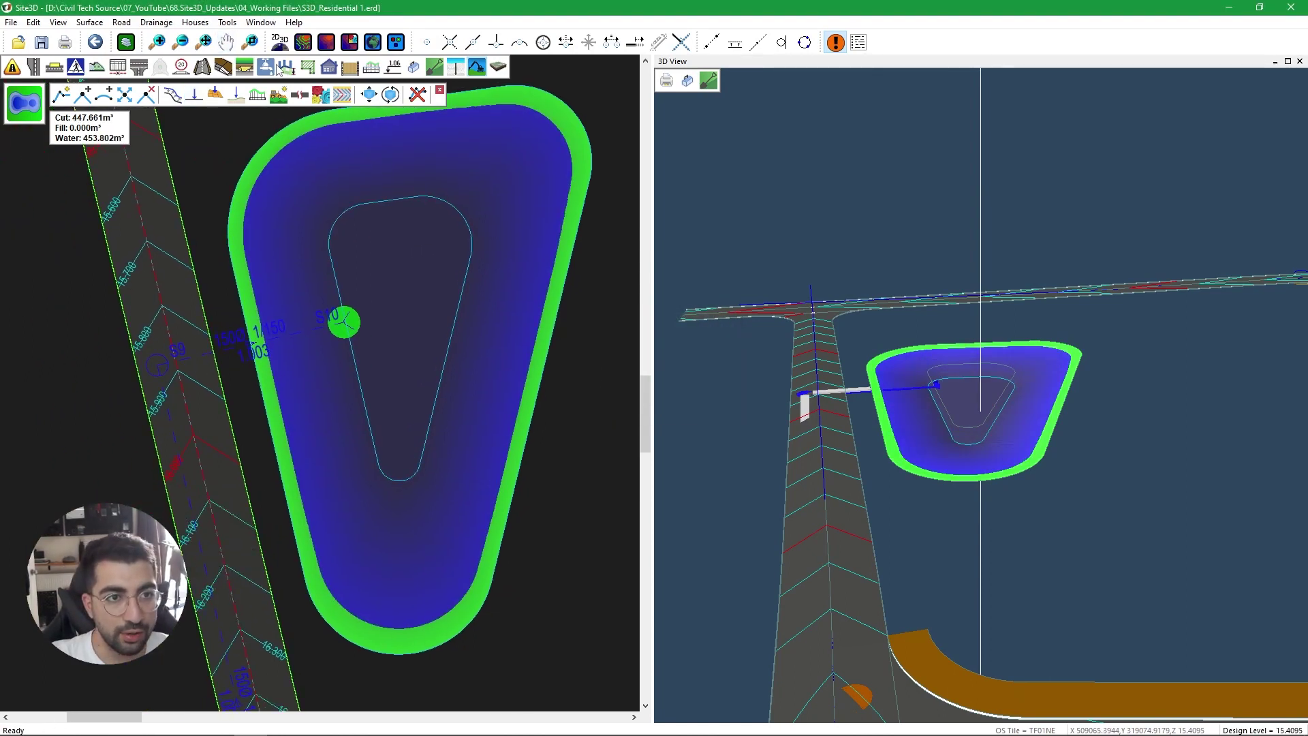
click(273, 67)
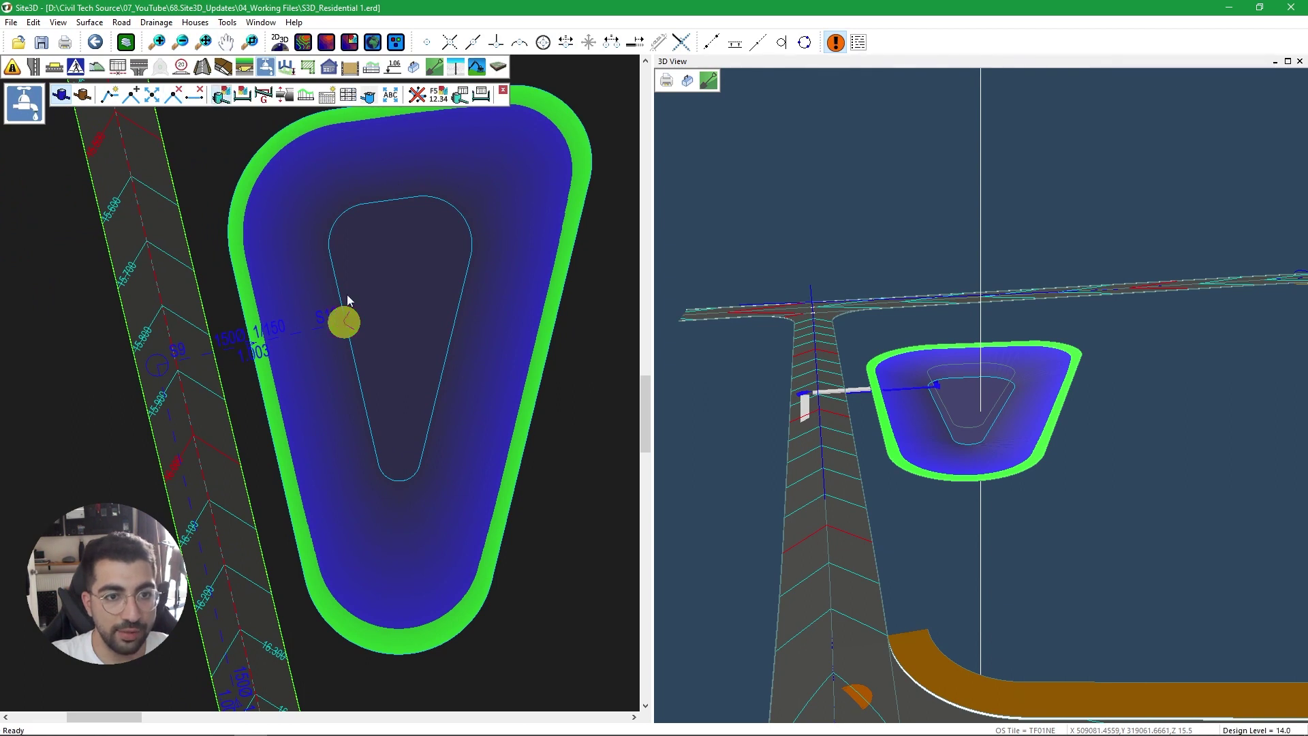
double_click(349, 299)
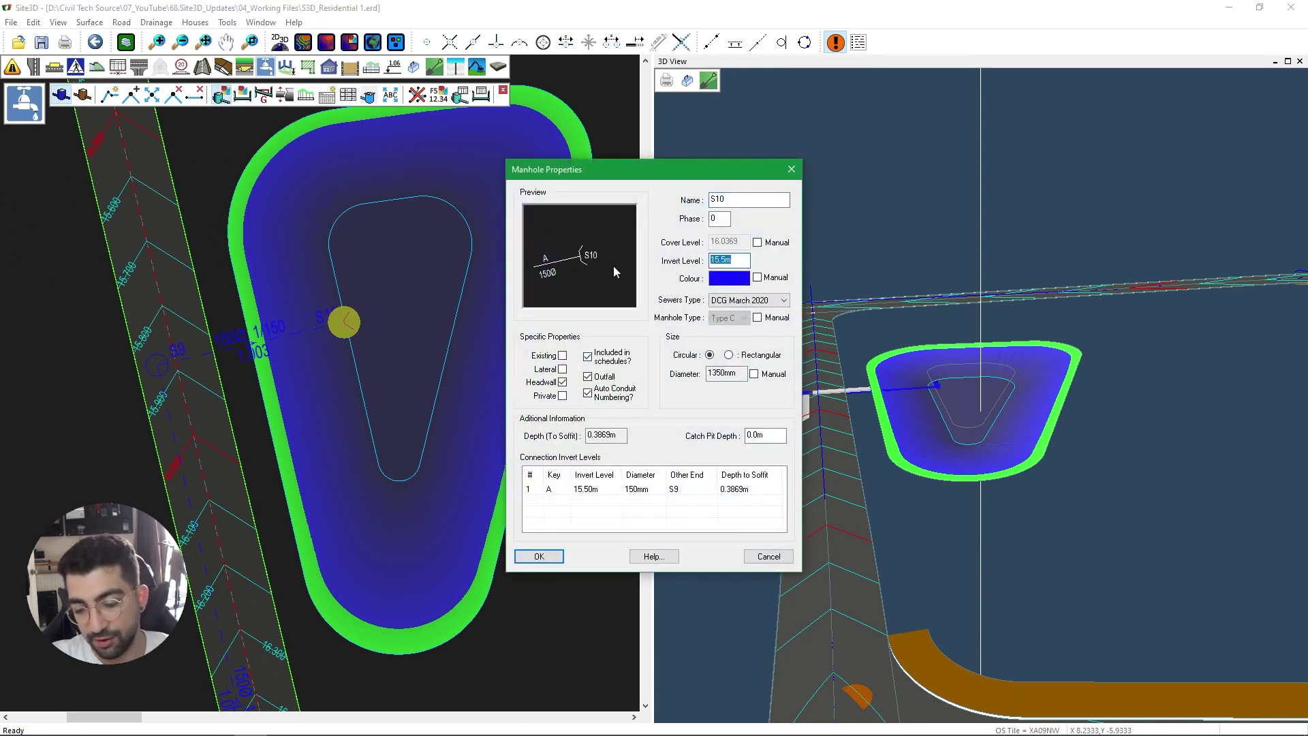
text(14)
key(Return)
Rerun the auto sizing and levelling of the storm network from outfall S10 with the offered settings.
drag(966, 458, 931, 454)
scroll(513, 454, down, 4)
drag(1060, 565, 816, 391)
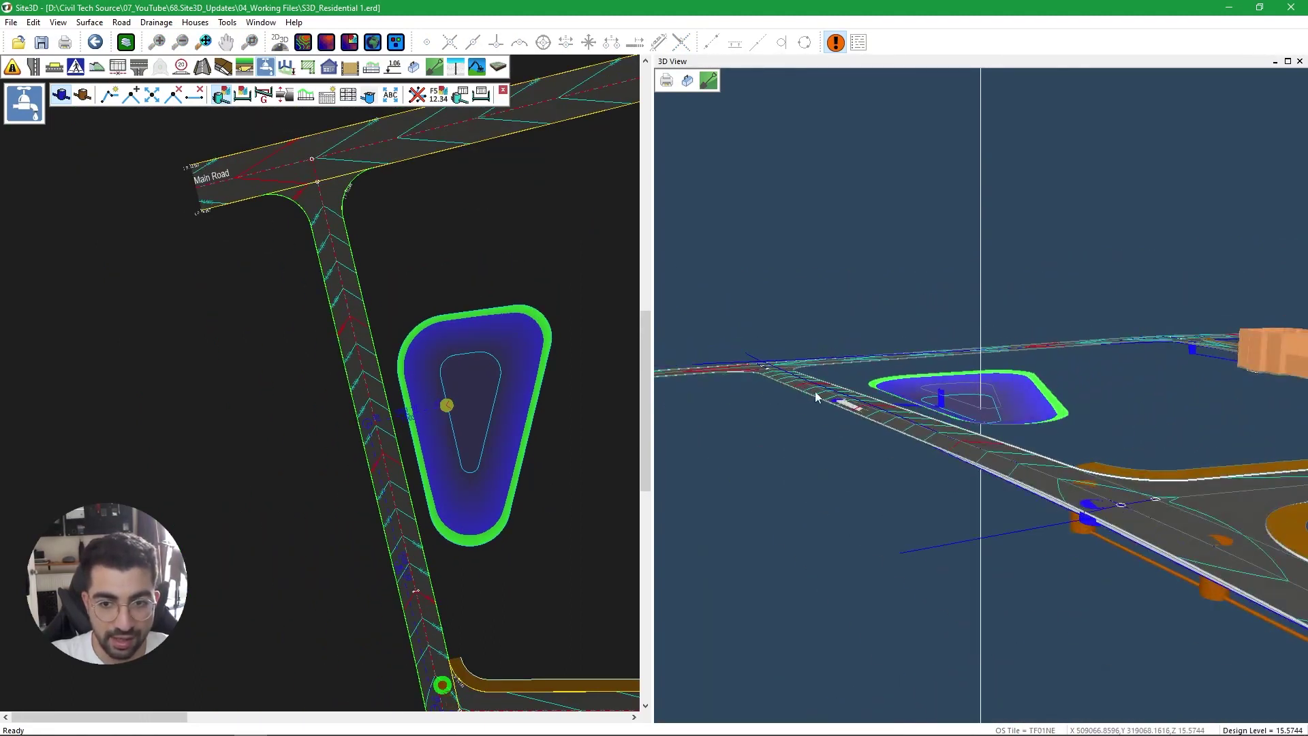
scroll(263, 359, down, 1)
middle_drag(263, 359, 175, 284)
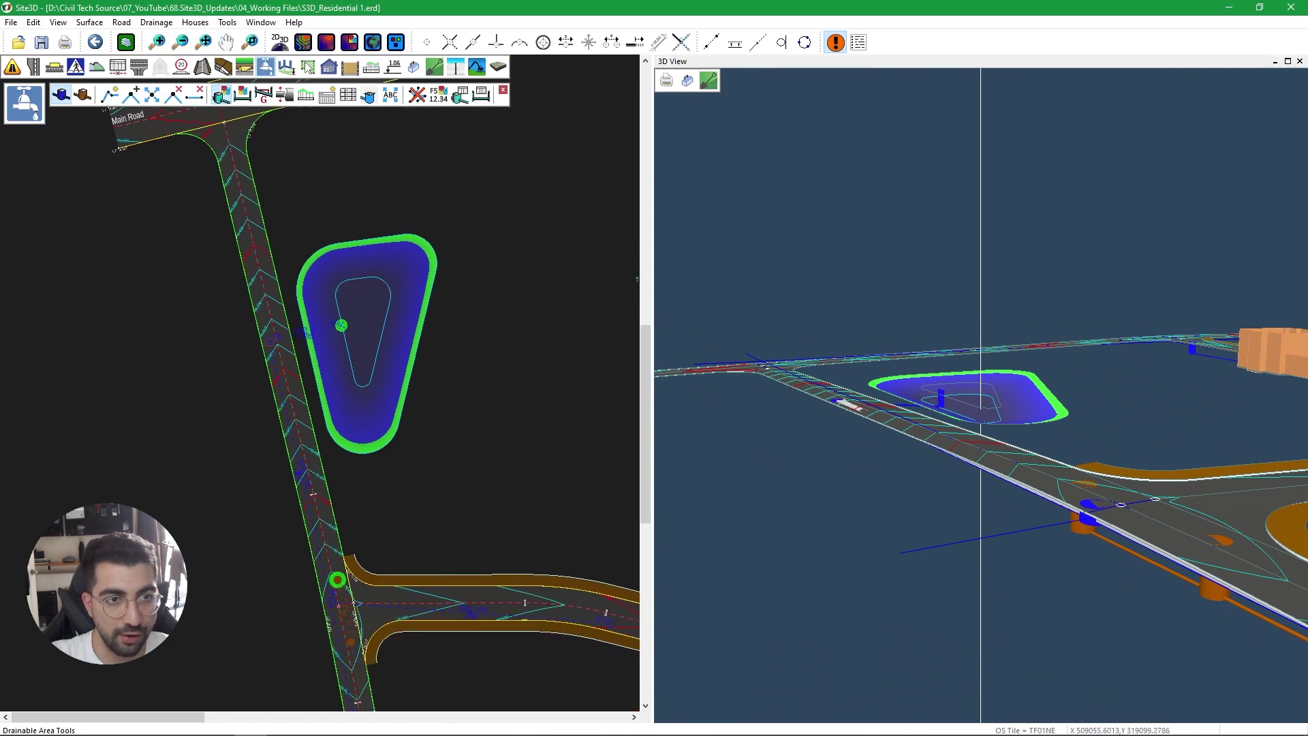
click(295, 71)
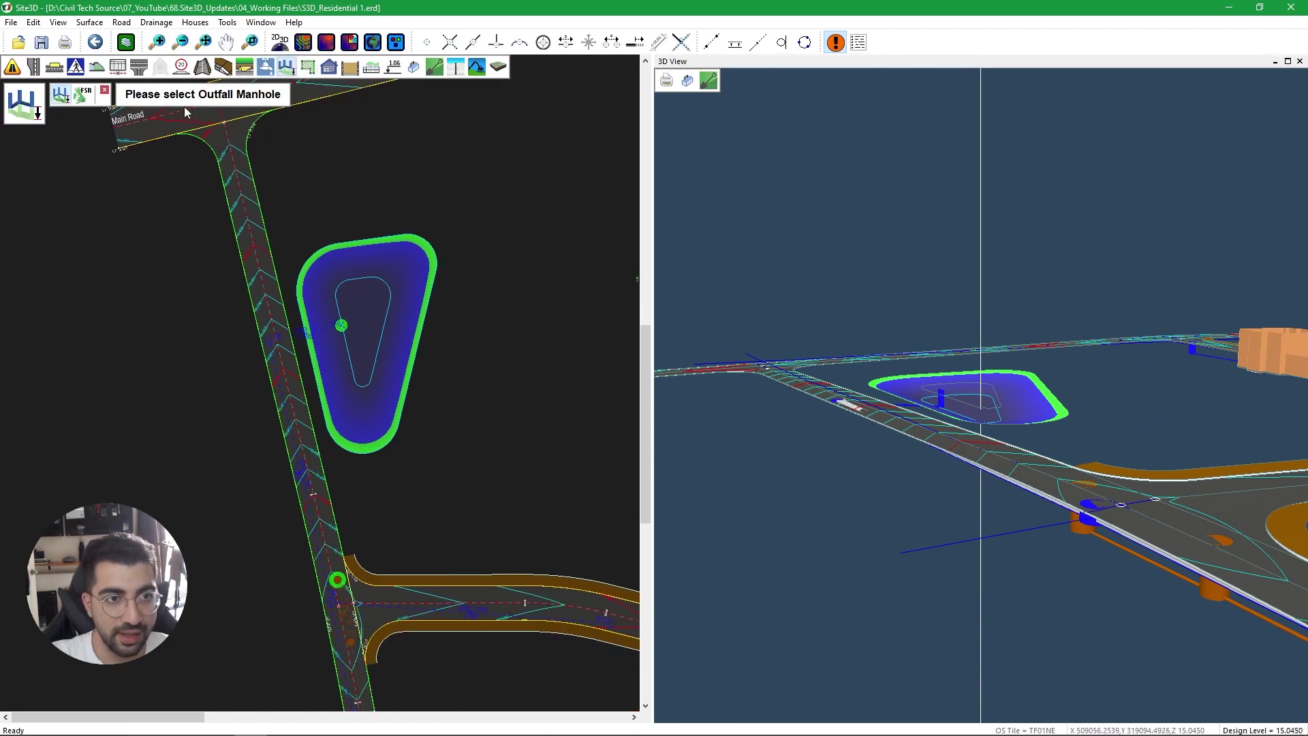
click(343, 323)
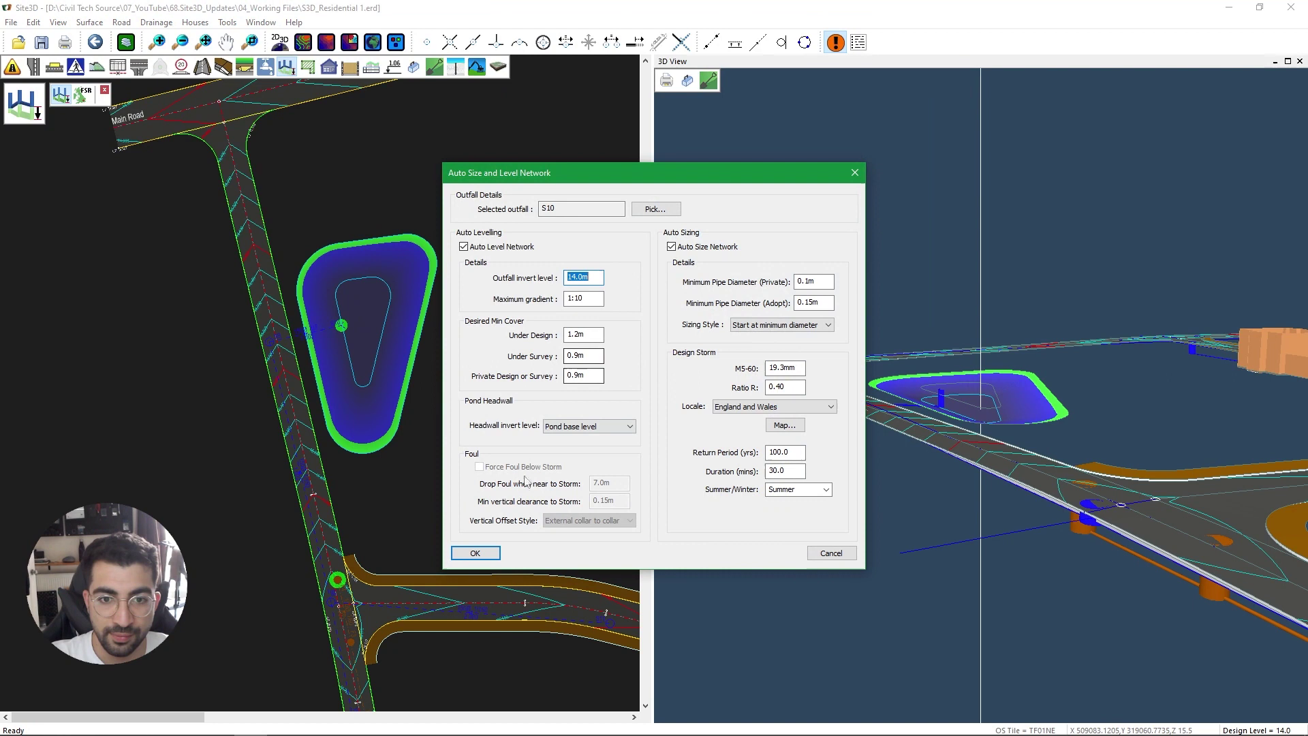
click(481, 553)
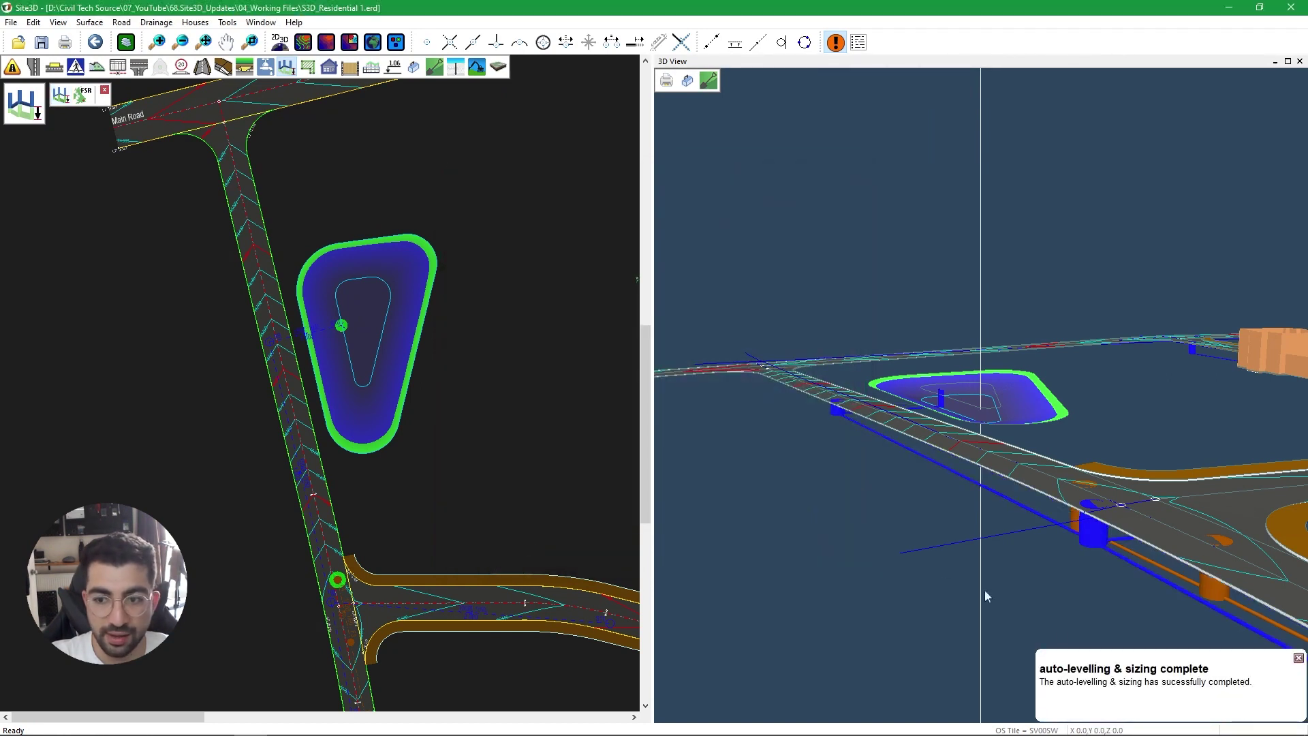
Examine the levelled pipes in 3D and read the pipe diameters and gradients labelled along the road in plan.
drag(944, 460, 821, 368)
scroll(294, 480, up, 3)
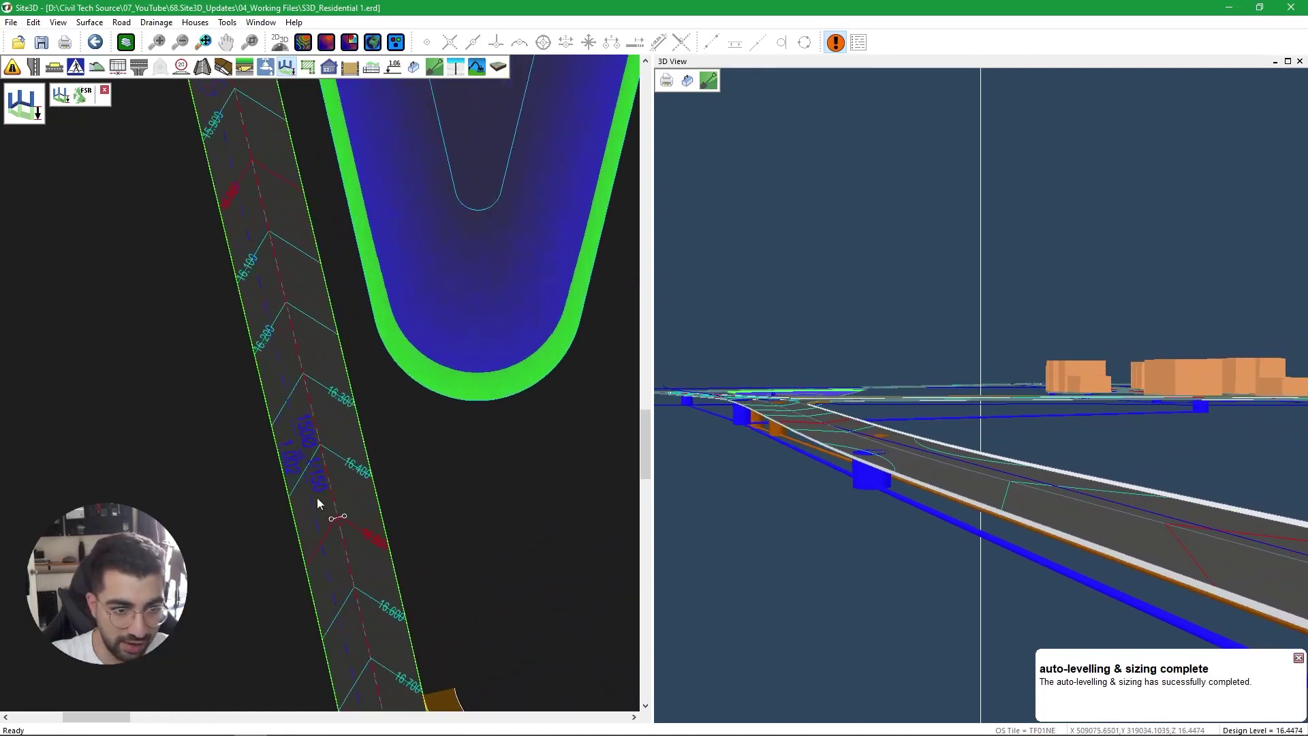
scroll(317, 498, up, 3)
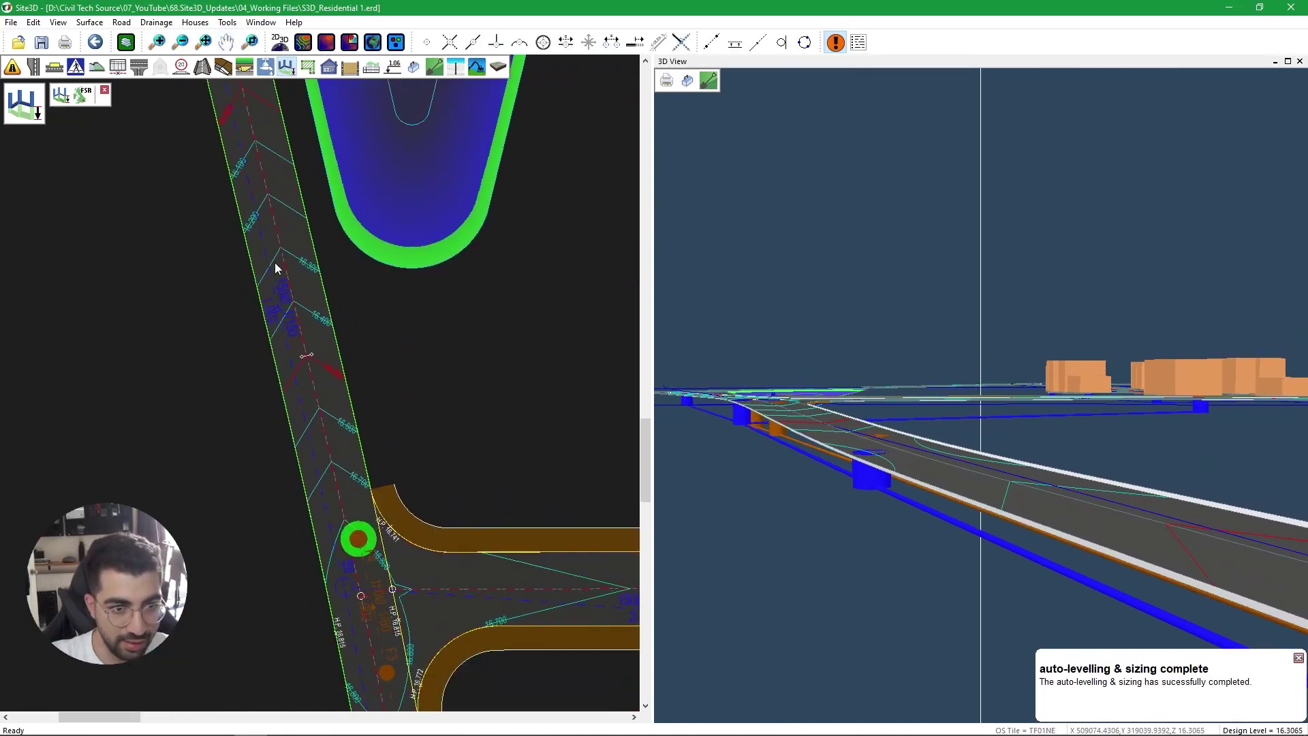
scroll(313, 367, down, 2)
middle_drag(388, 511, 353, 211)
middle_drag(373, 463, 368, 354)
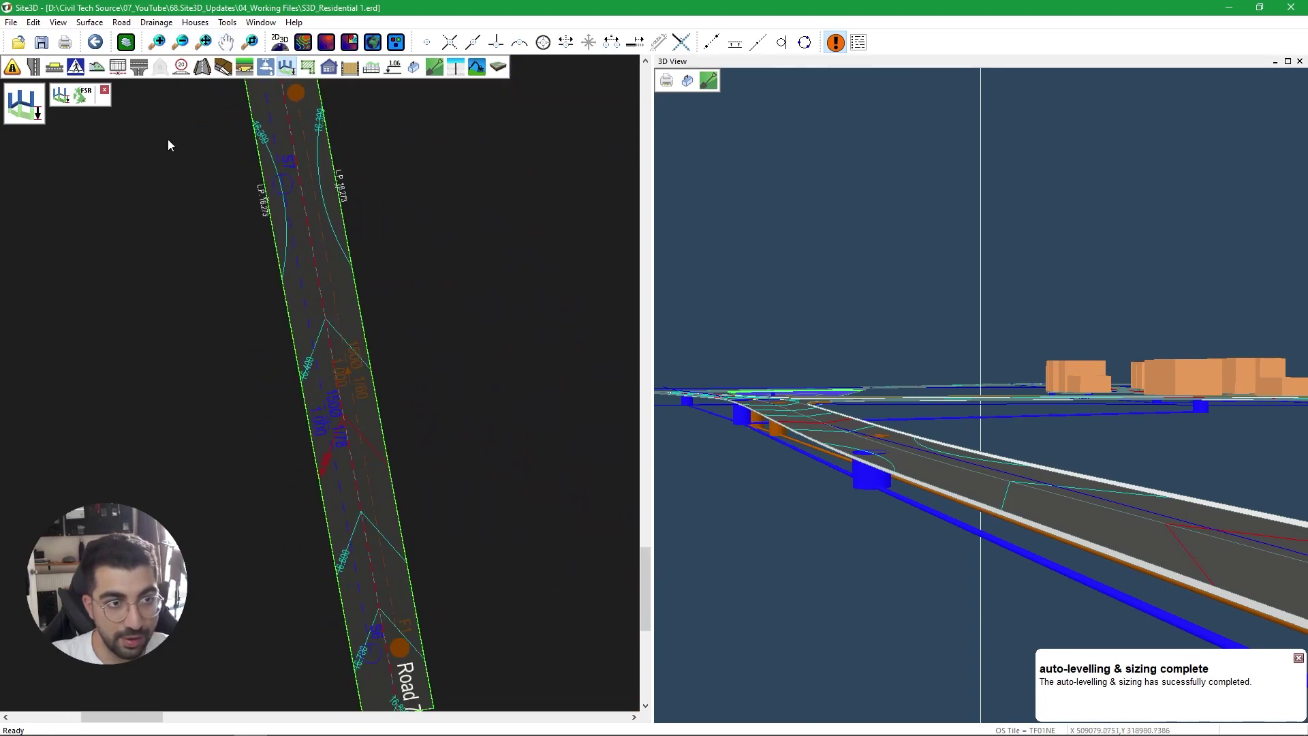
Rerun the auto sizing and levelling from outfall S10 with the minimum adopted pipe diameter set to 0.225 m.
click(61, 95)
scroll(362, 344, down, 3)
middle_drag(422, 320, 438, 543)
middle_drag(343, 247, 379, 498)
click(370, 237)
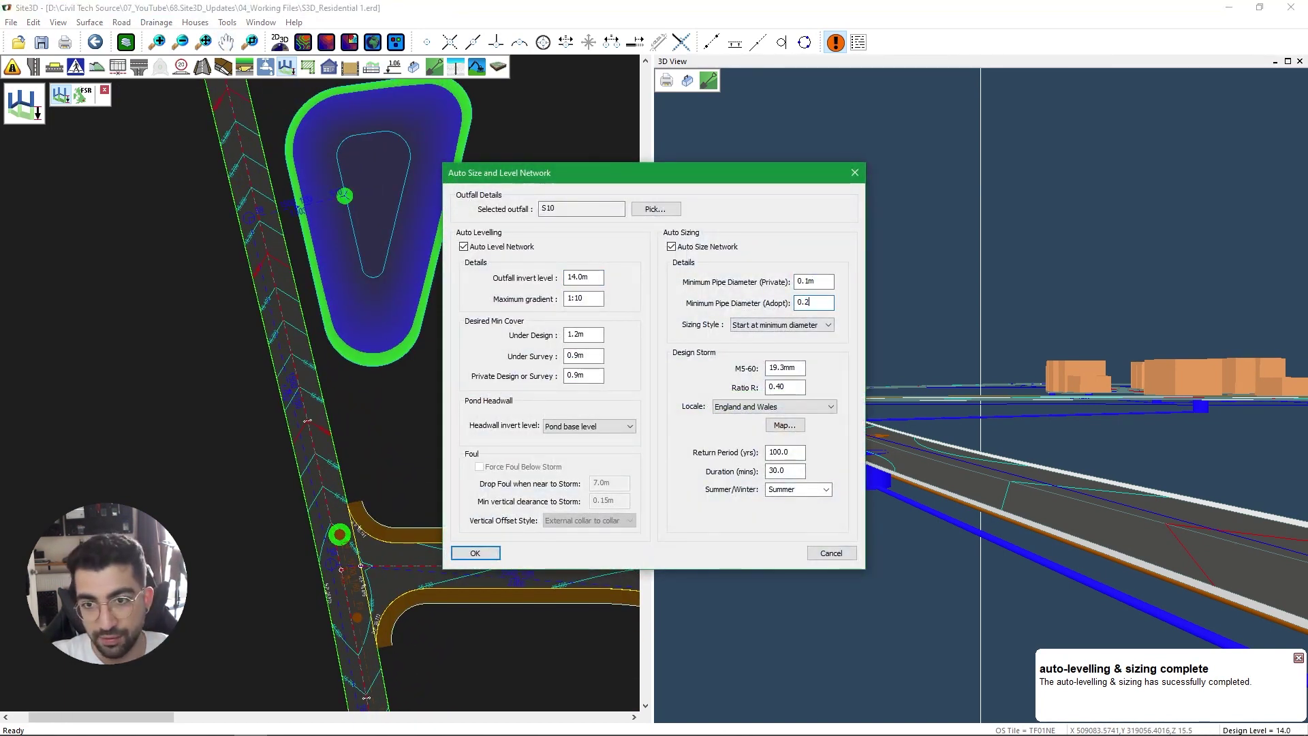
key(Tab)
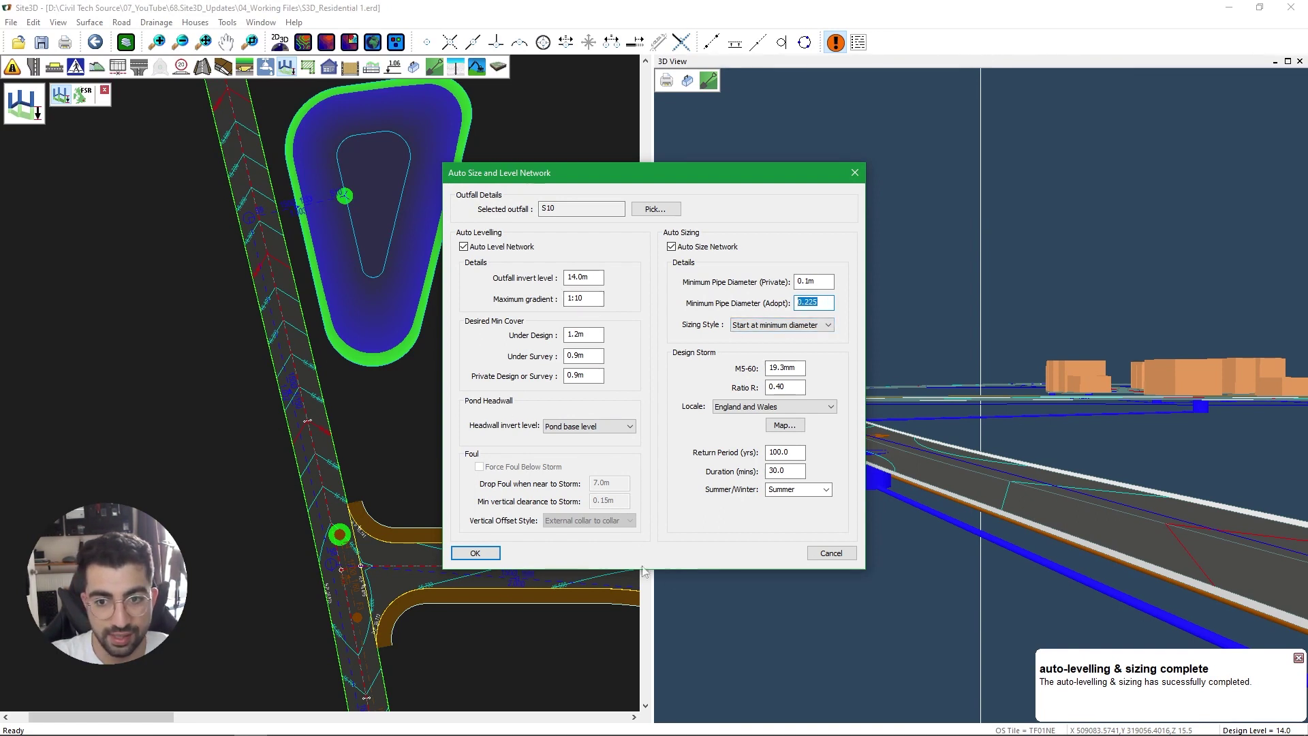
click(475, 554)
Examine the resized storm pipe labels along the road in plan, and compare storm and foul pipe depths in 3D.
scroll(286, 361, up, 3)
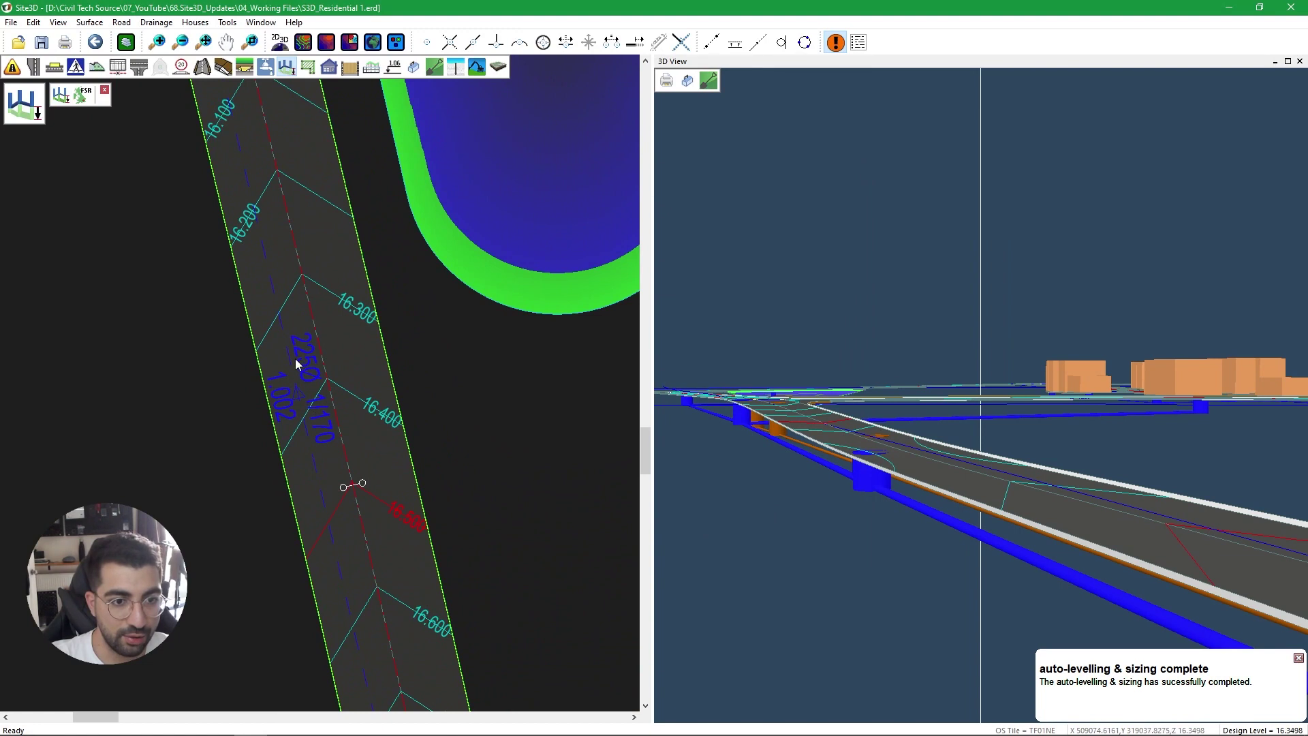
scroll(296, 359, up, 2)
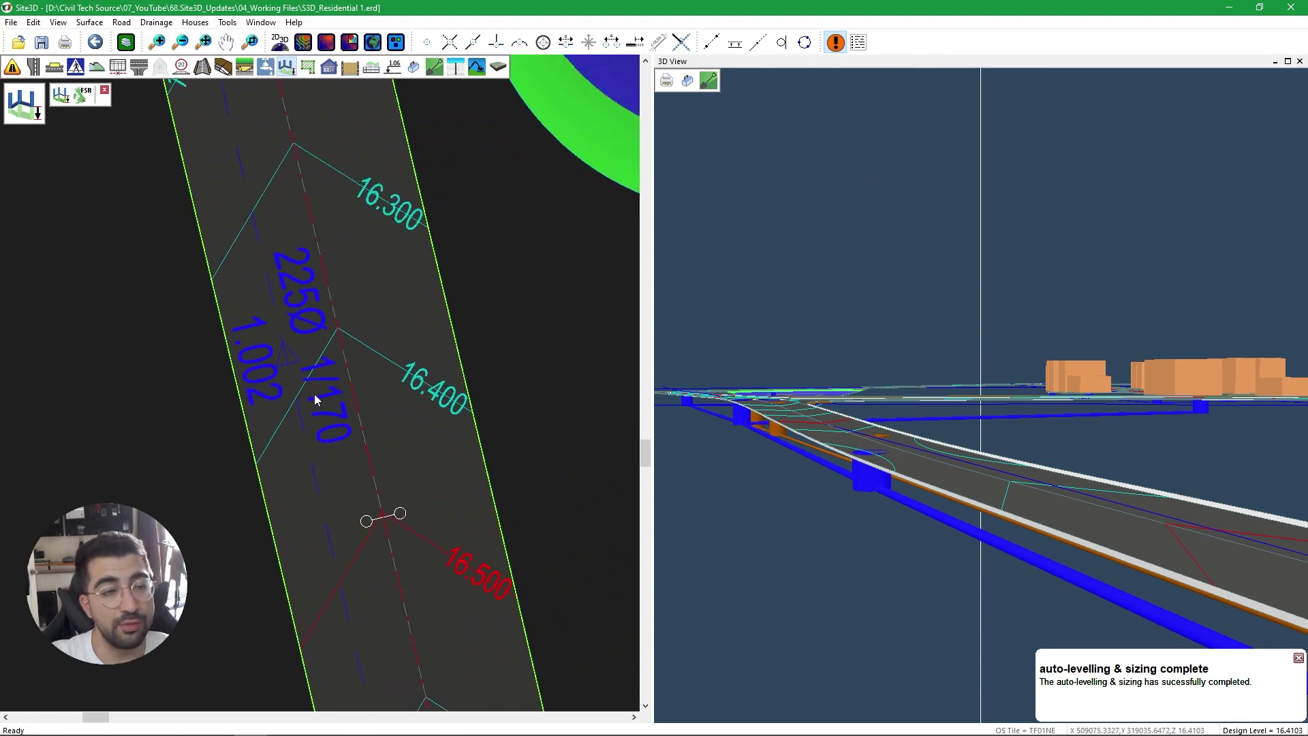
scroll(315, 395, down, 4)
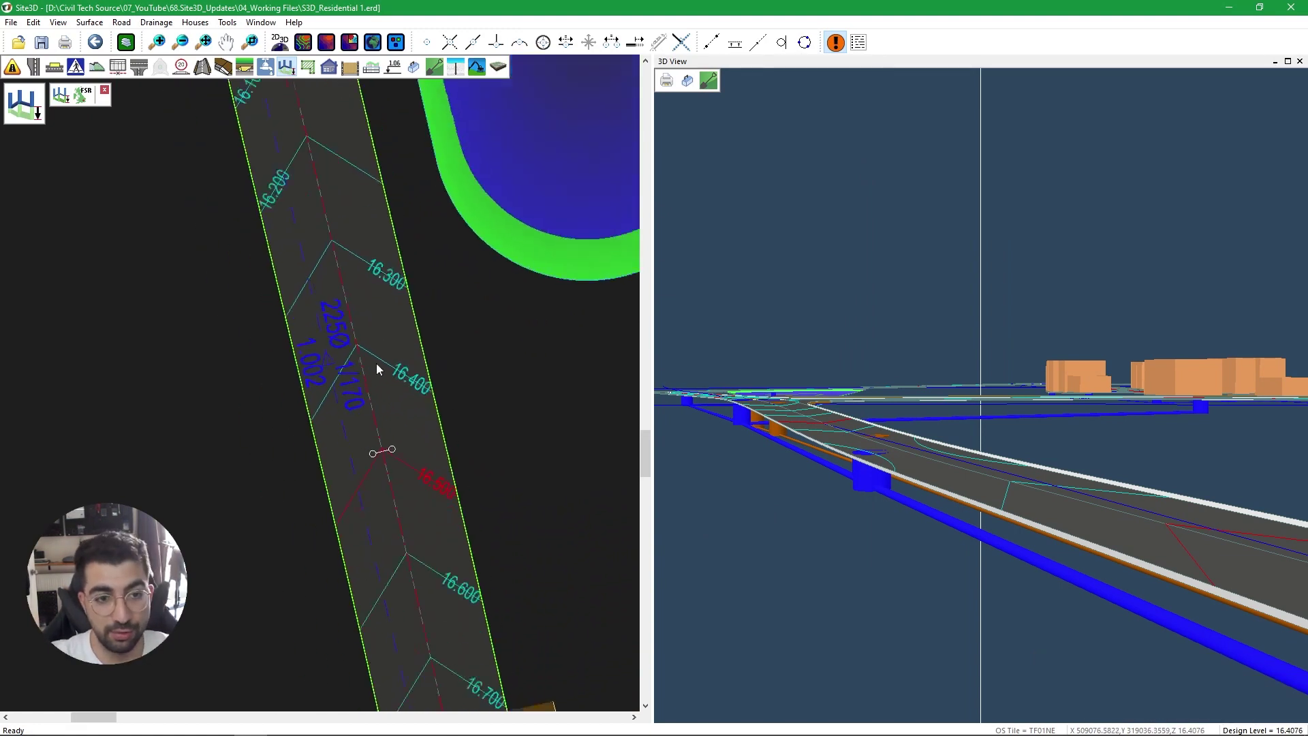
scroll(403, 377, down, 1)
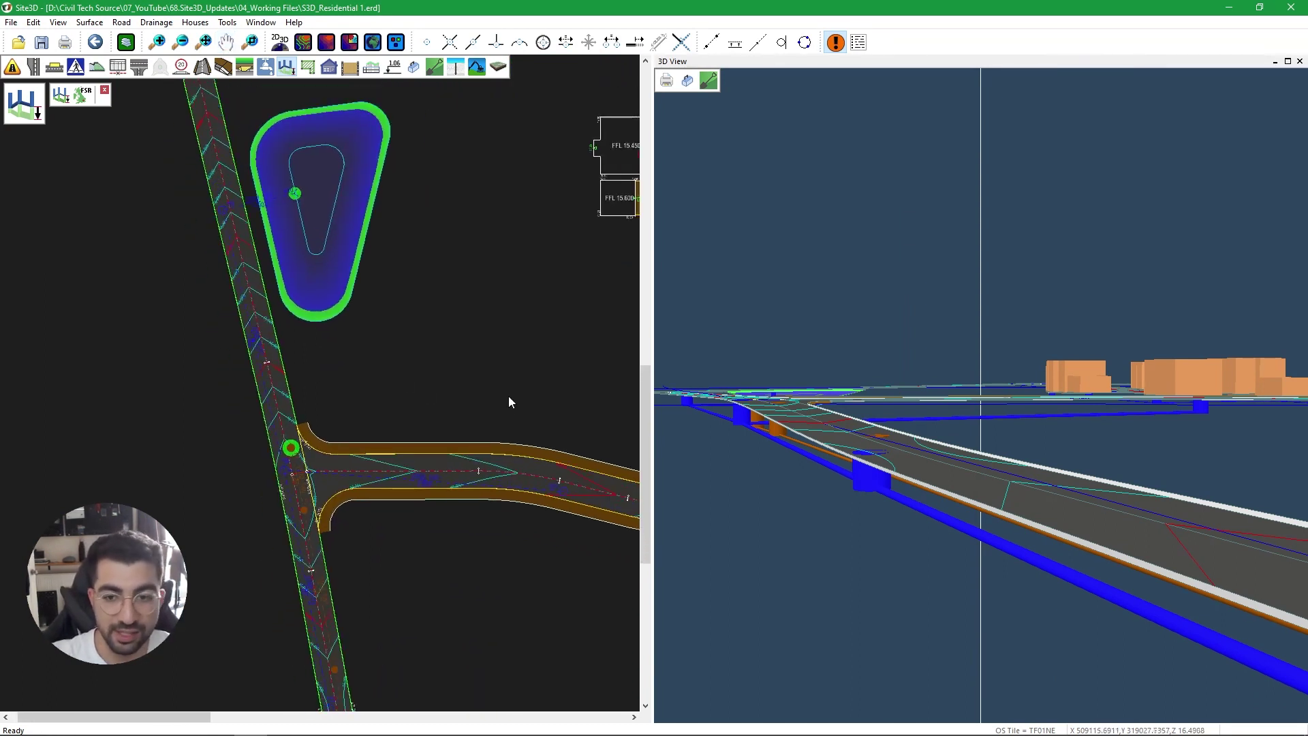
drag(880, 409, 733, 406)
scroll(733, 407, up, 2)
middle_drag(727, 417, 856, 444)
drag(855, 445, 937, 436)
drag(871, 472, 758, 494)
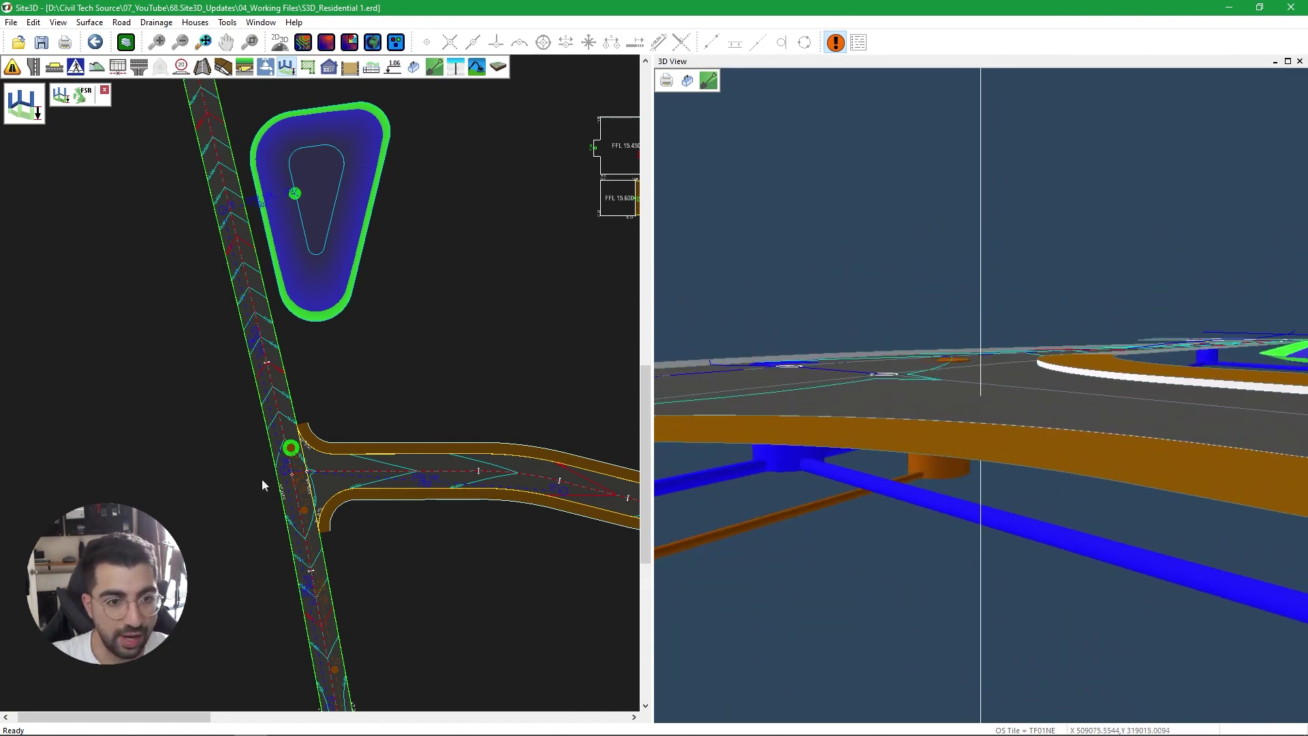
Review the properties of the storm pipe between manholes S11 and S8 at the junction, and close them without changes.
scroll(409, 511, up, 3)
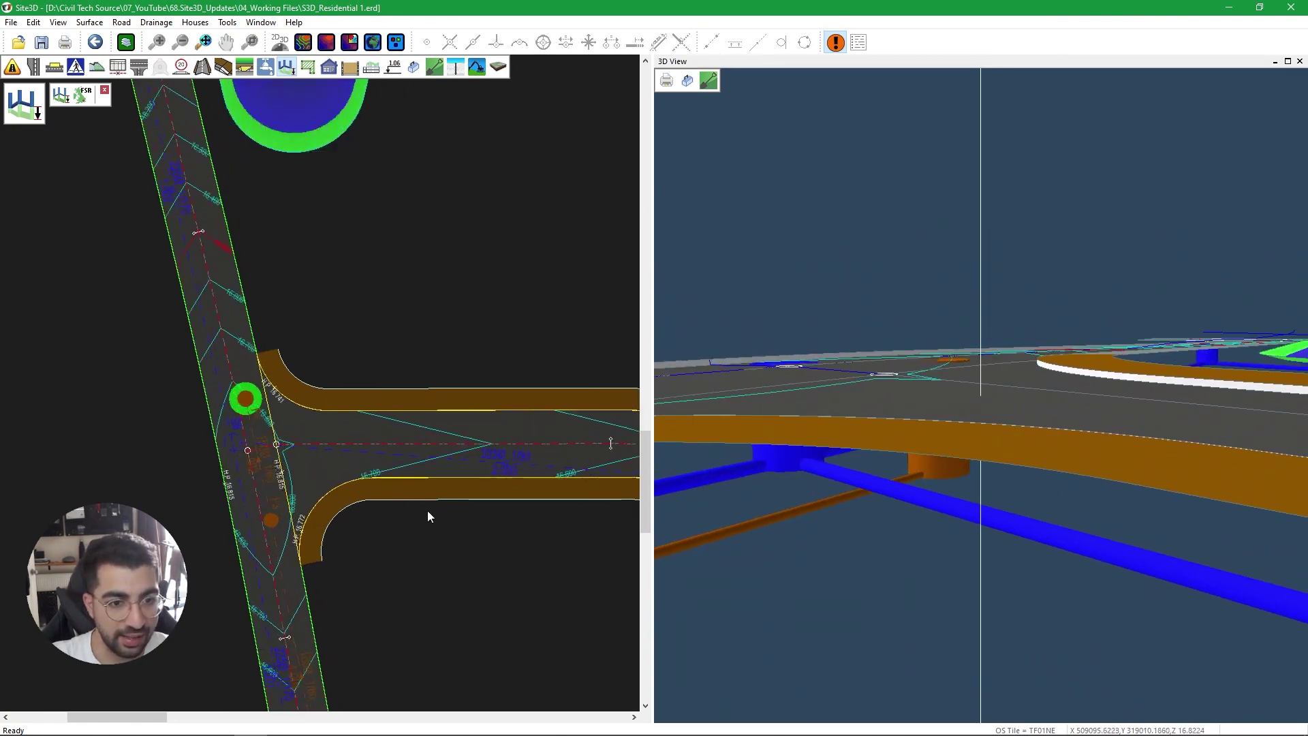
click(266, 68)
click(243, 95)
click(342, 437)
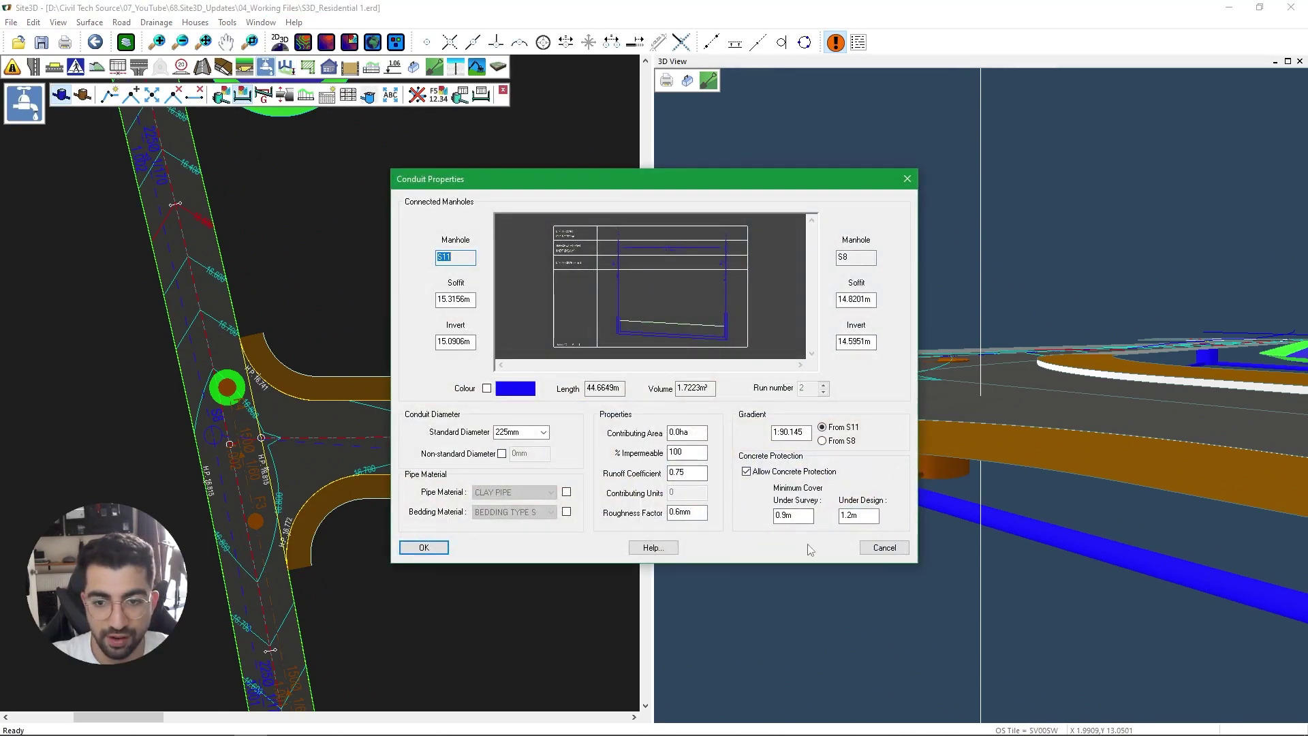
click(879, 548)
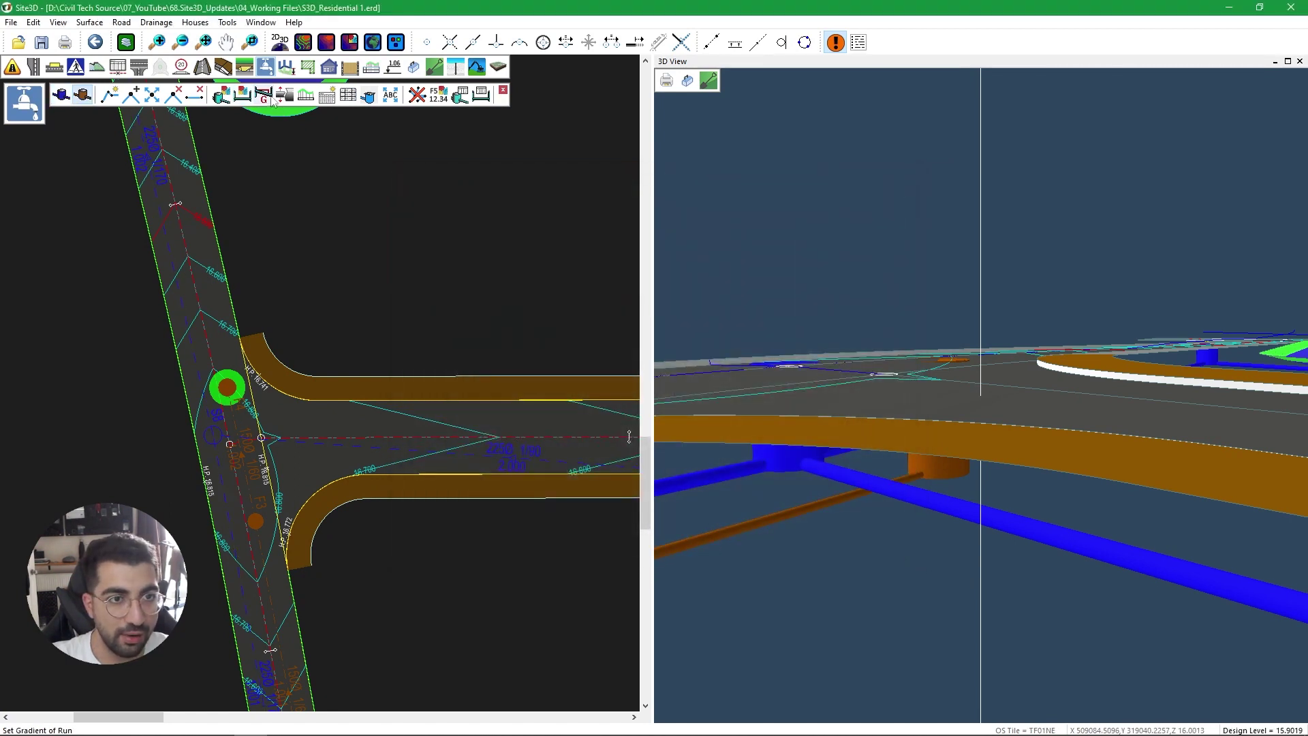
Set the F4-end invert of the foul pipe between F3 and F4 to 14.59 m, and fine-tune that invert level further.
click(286, 455)
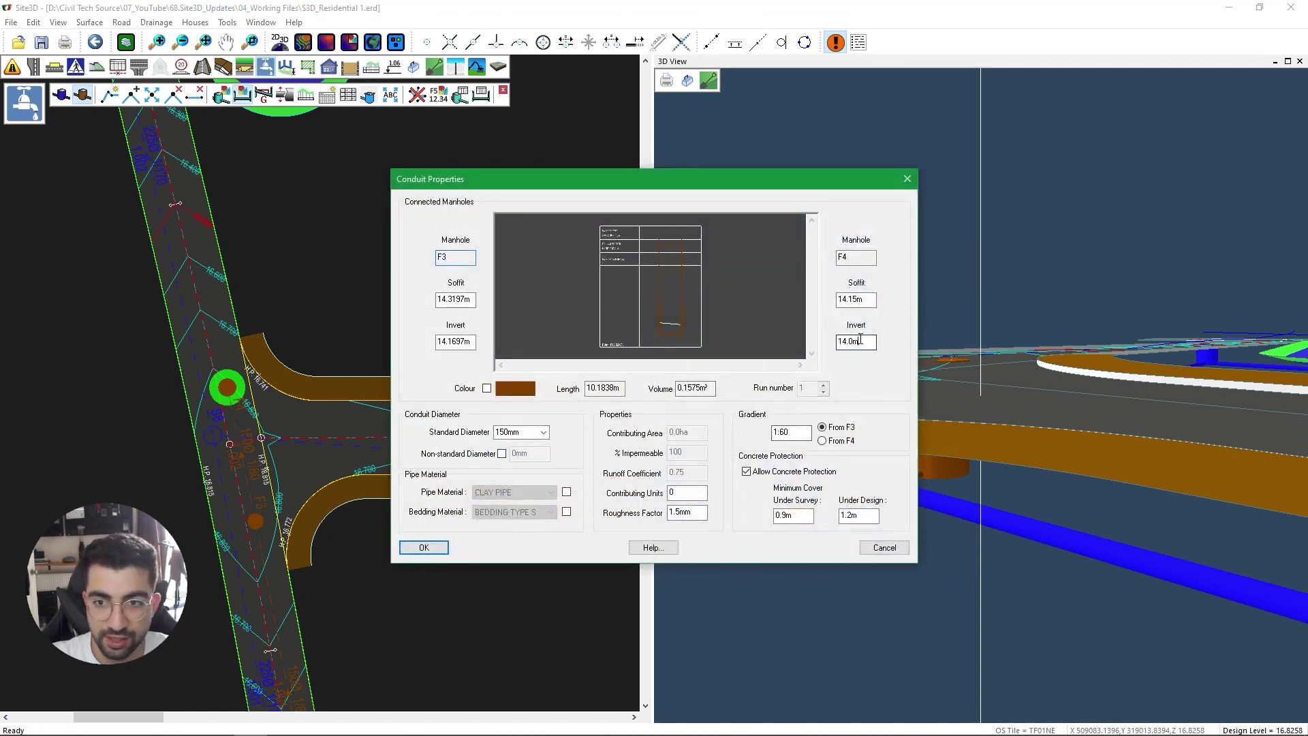
double_click(861, 341)
text(1)
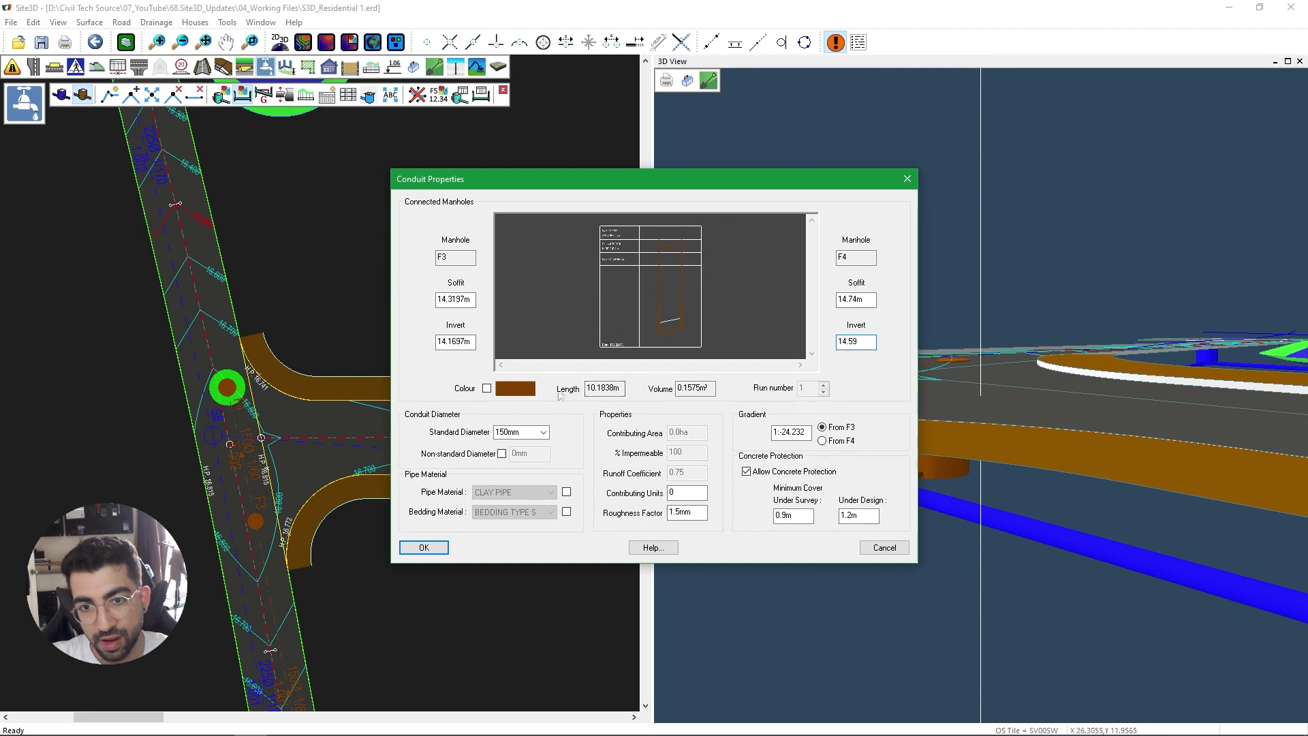
click(424, 547)
click(323, 460)
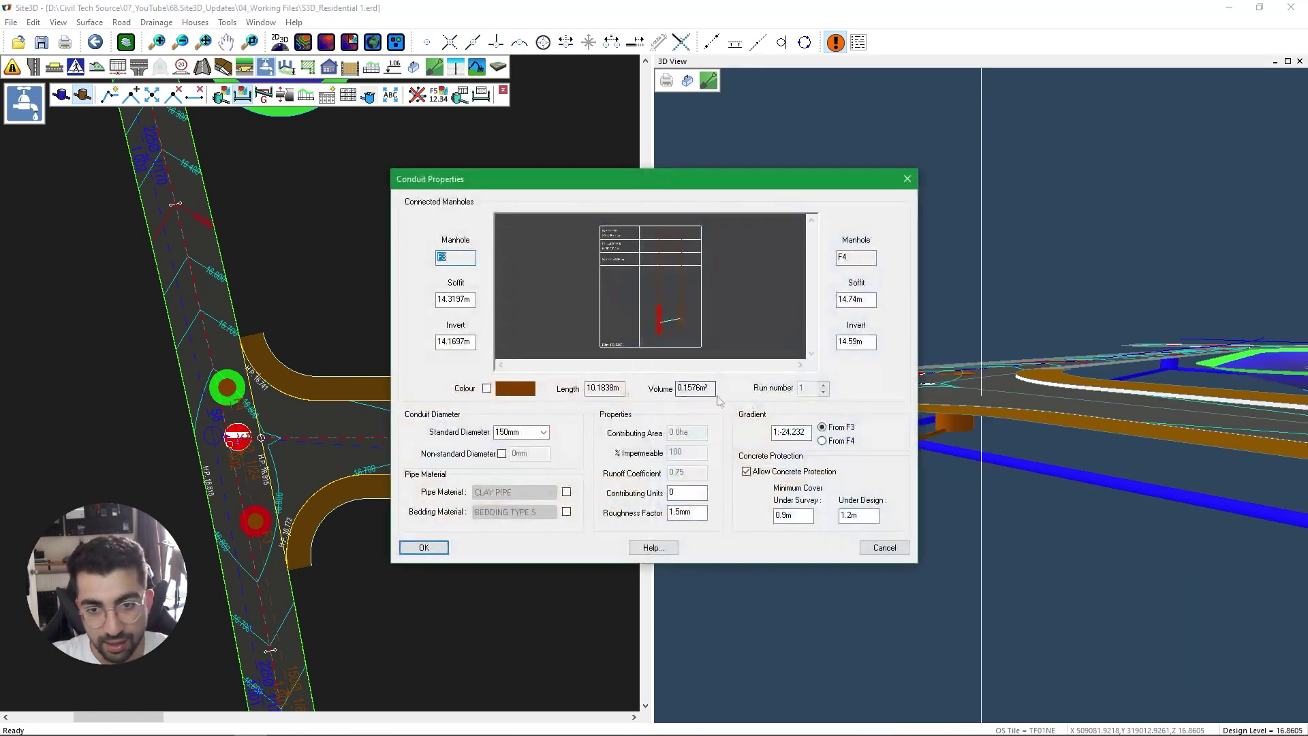
text(5)
key(Return)
drag(849, 353, 827, 505)
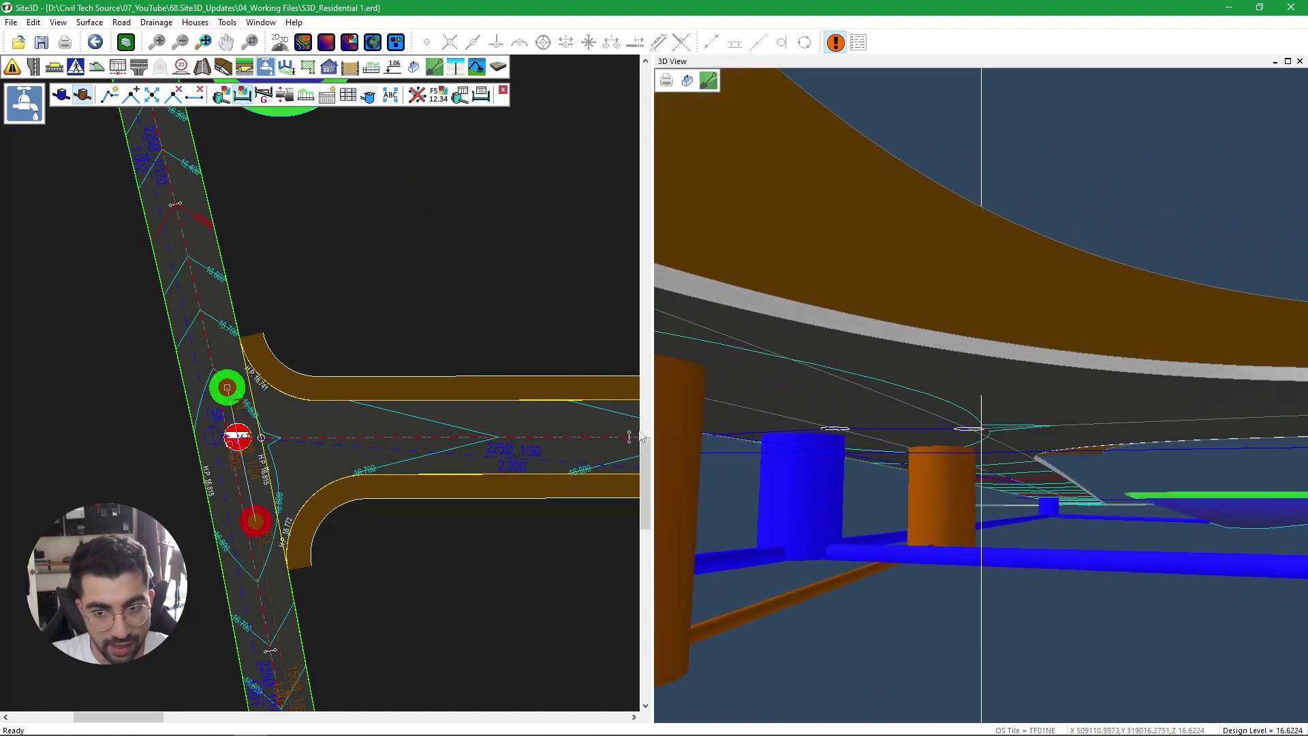
click(244, 463)
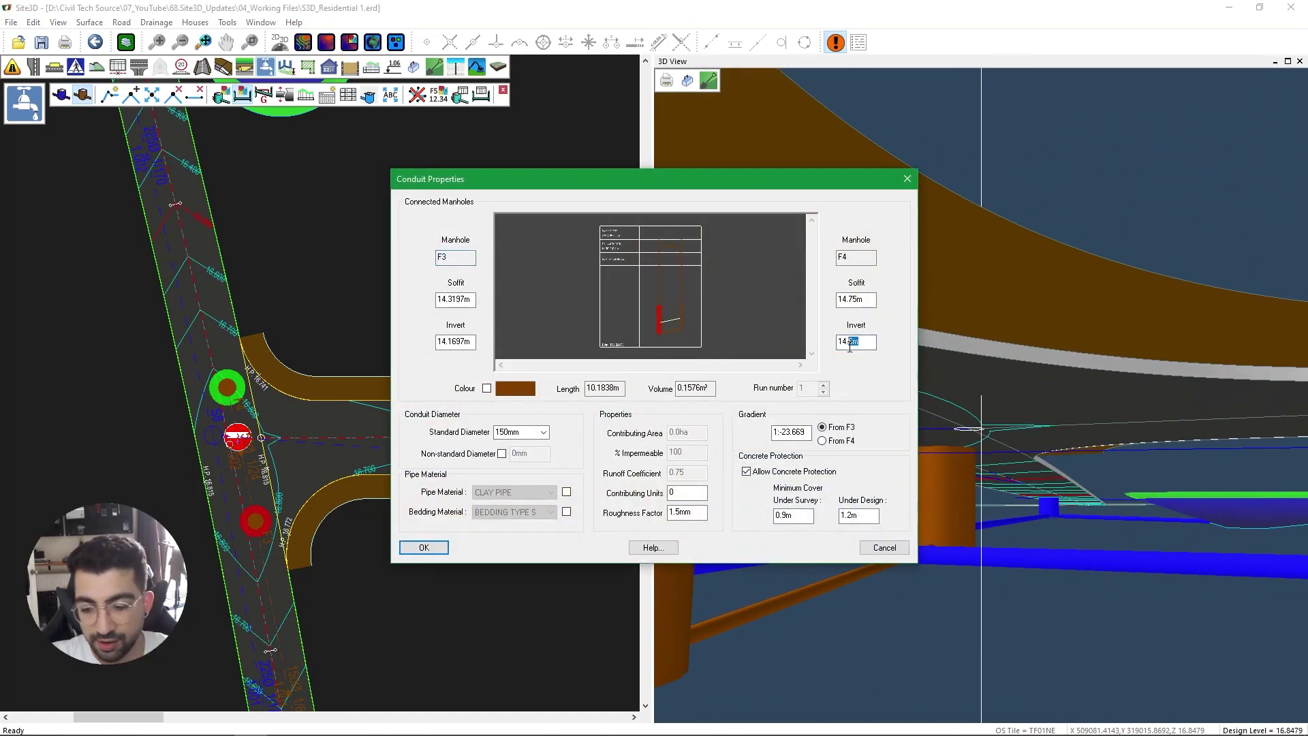
key(Return)
scroll(846, 620, down, 5)
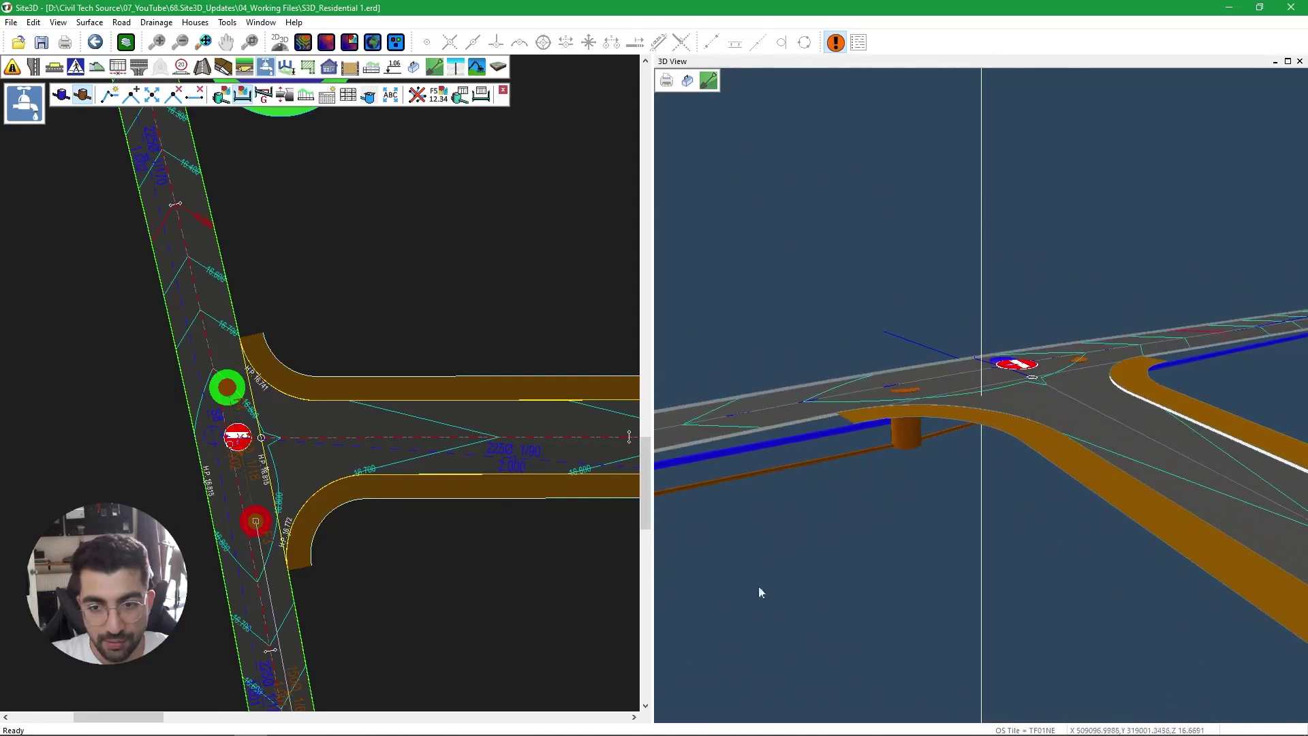
Set the invert level of foul manhole F3 at the road junction to 14 m.
click(221, 94)
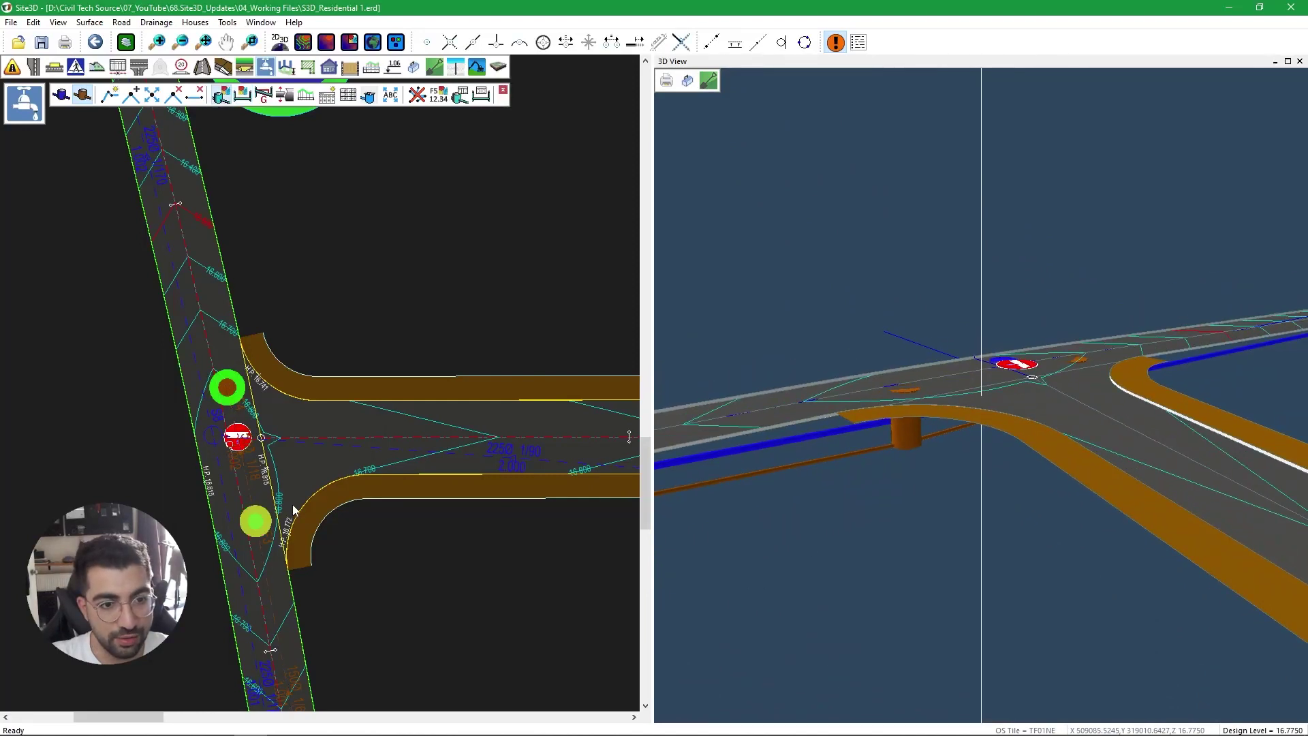
click(256, 521)
double_click(749, 261)
text(14)
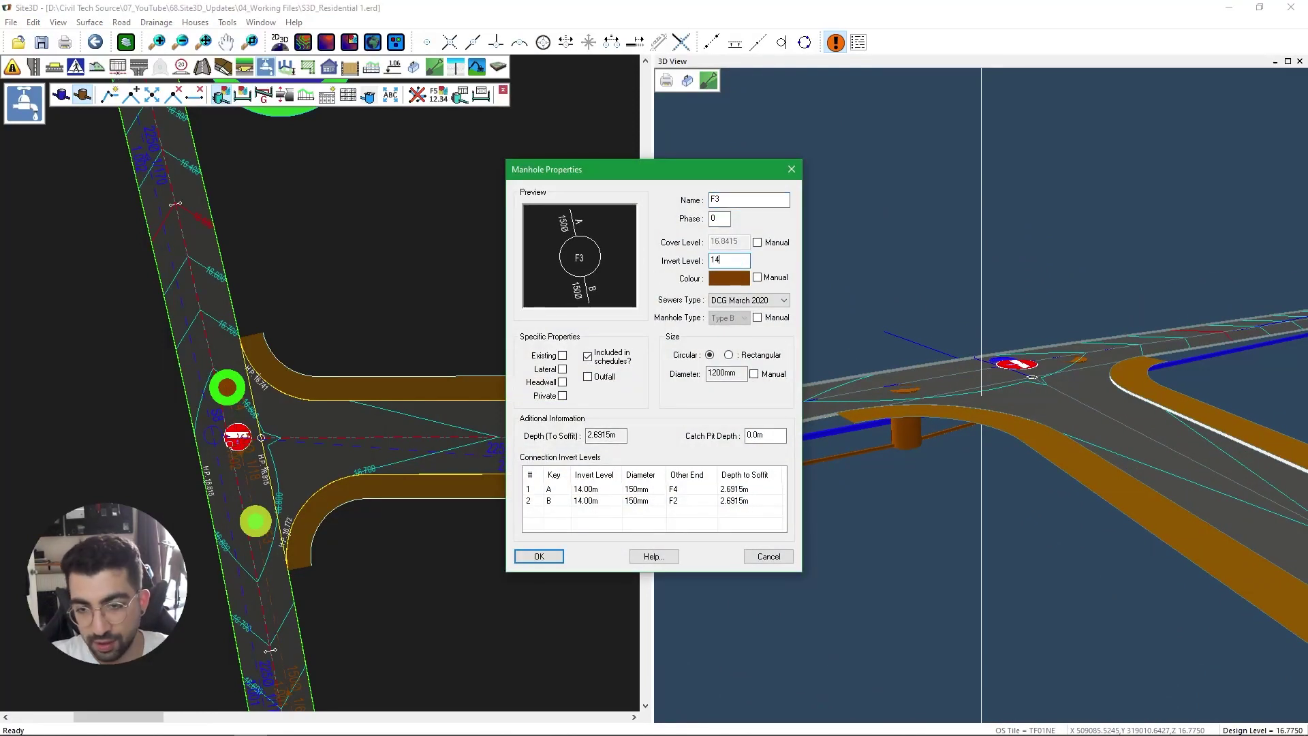
drag(948, 473, 948, 436)
scroll(947, 432, down, 1)
scroll(178, 489, down, 3)
middle_drag(219, 488, 254, 289)
click(286, 66)
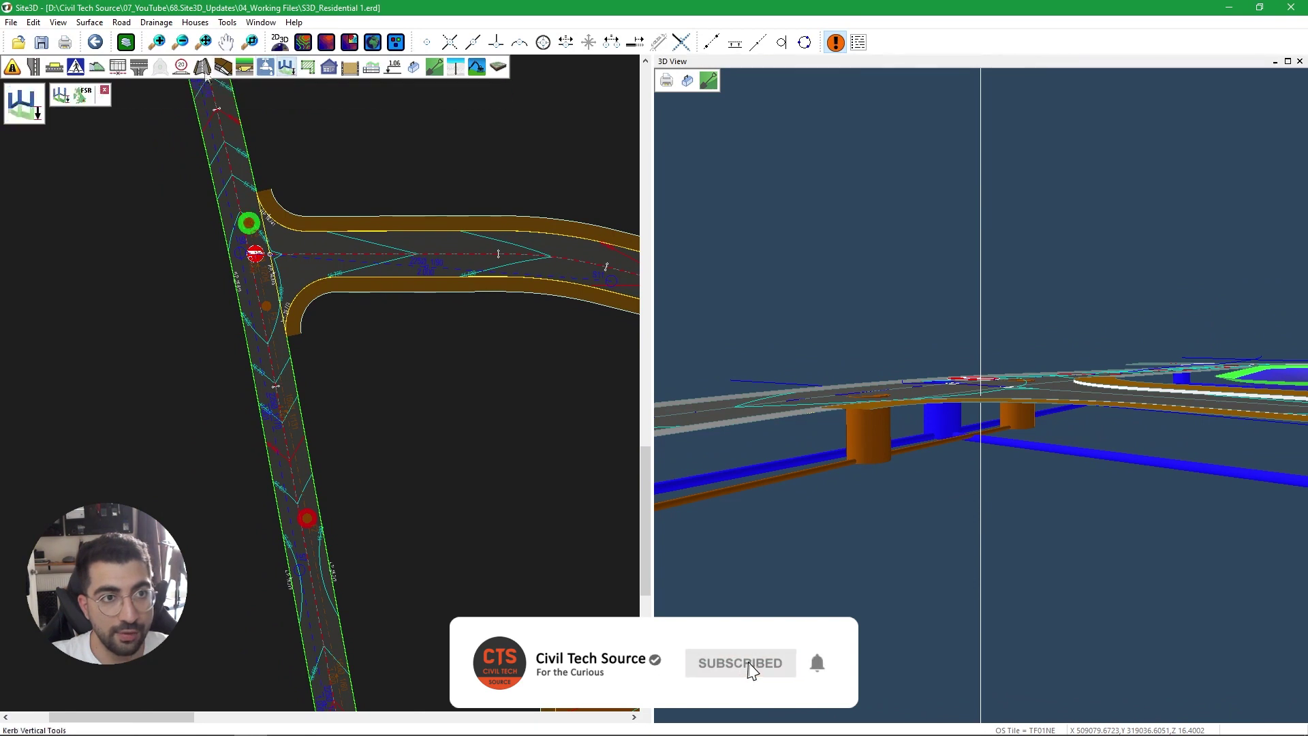
click(60, 95)
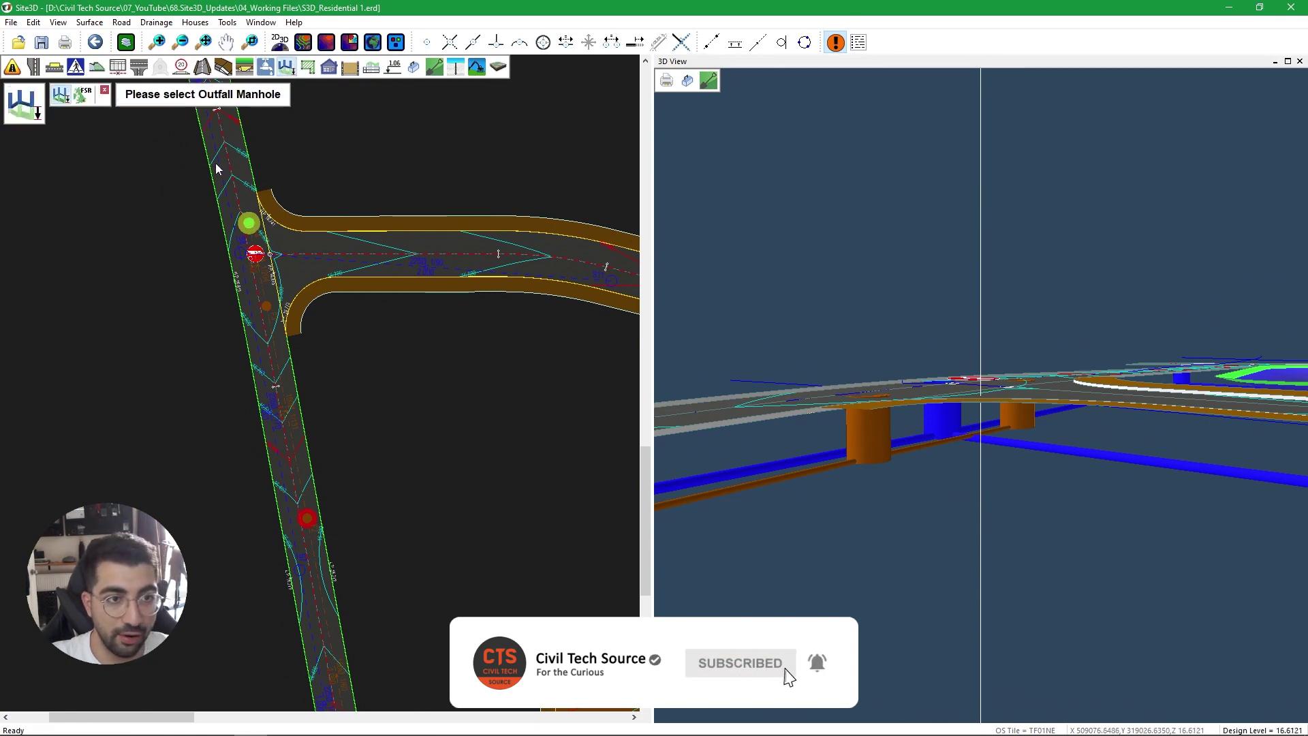
click(248, 223)
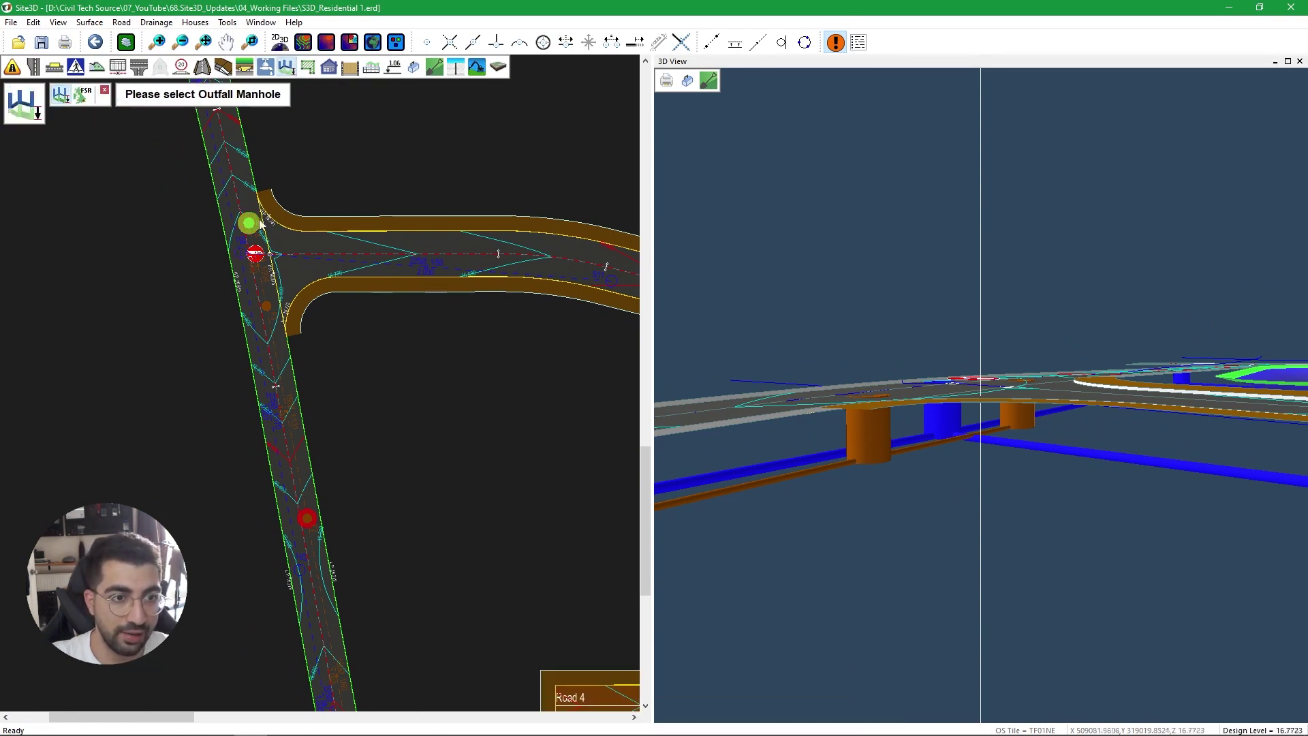
Review the properties of foul outfall manhole F4 at the road junction and accept them.
click(265, 68)
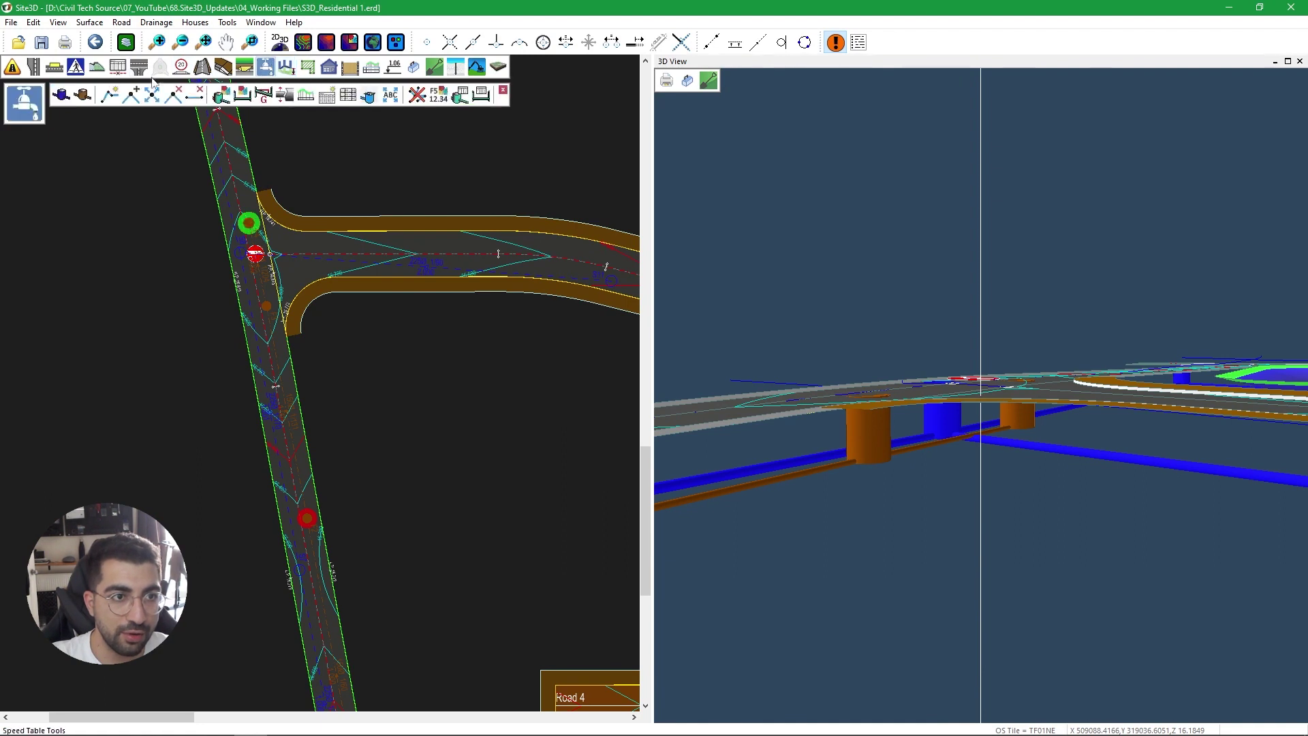
double_click(248, 220)
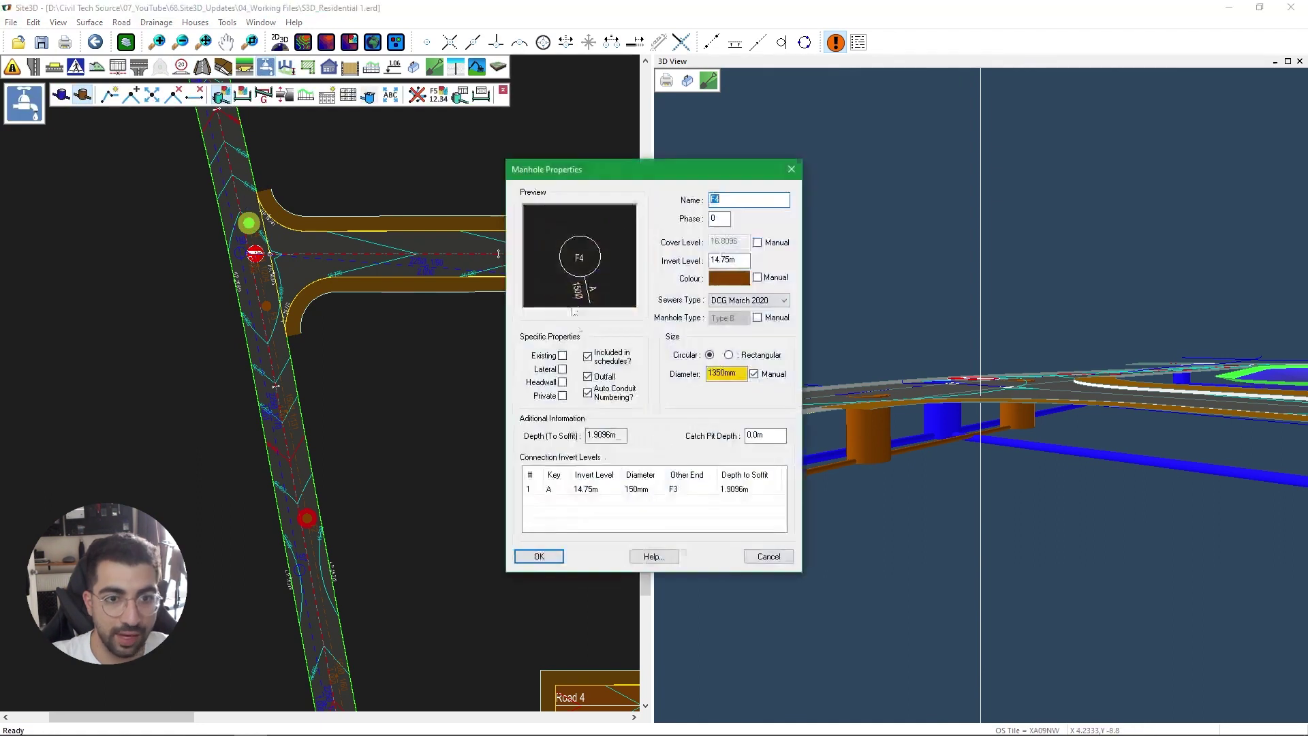
click(537, 555)
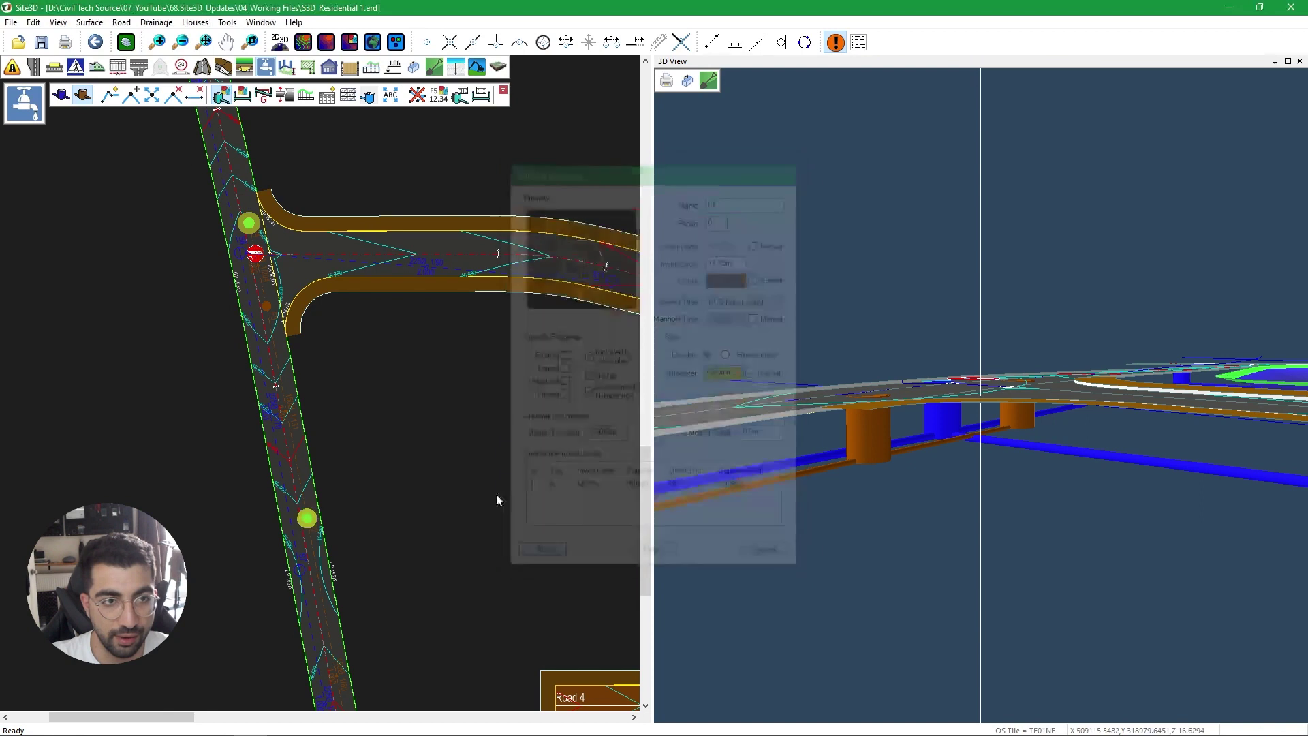
Try to auto-size and level the foul network from outfall F4 at a 14.75 m invert, with Force Foul Below Storm enabled.
click(286, 67)
click(61, 94)
click(249, 223)
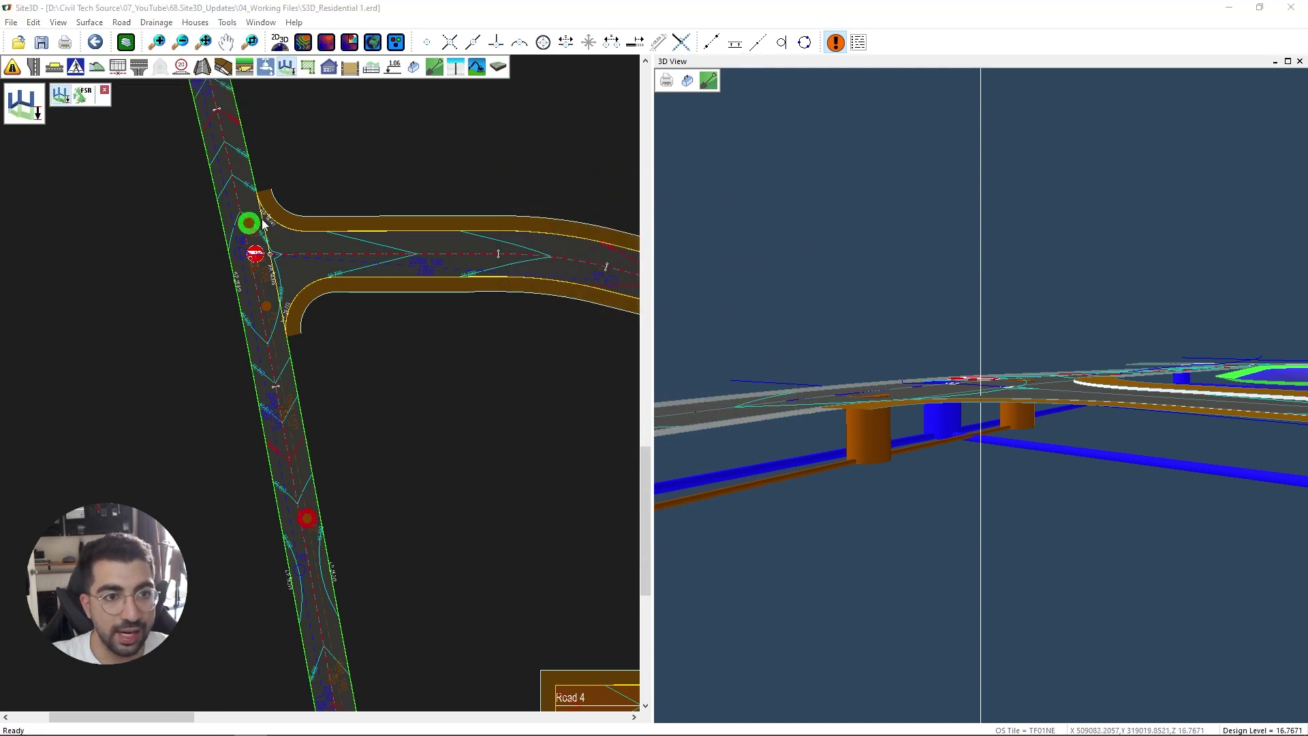
click(488, 469)
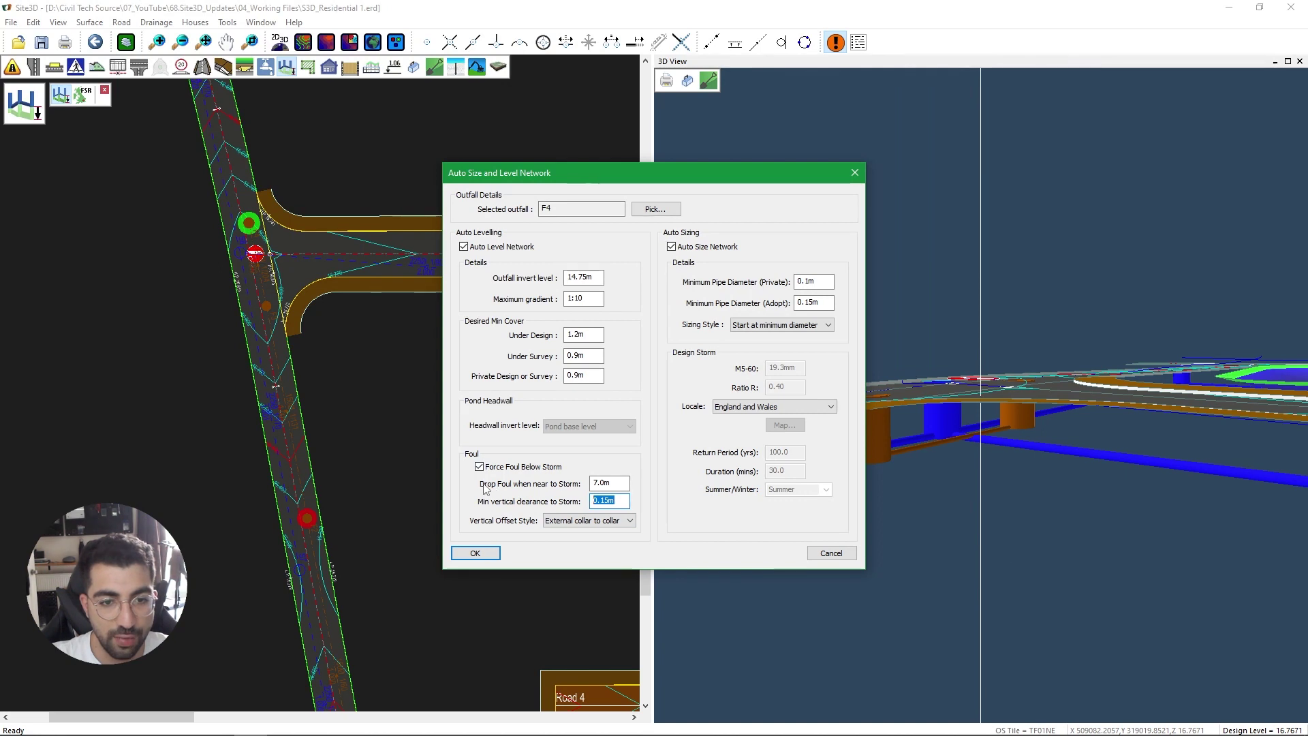
key(shift+Tab)
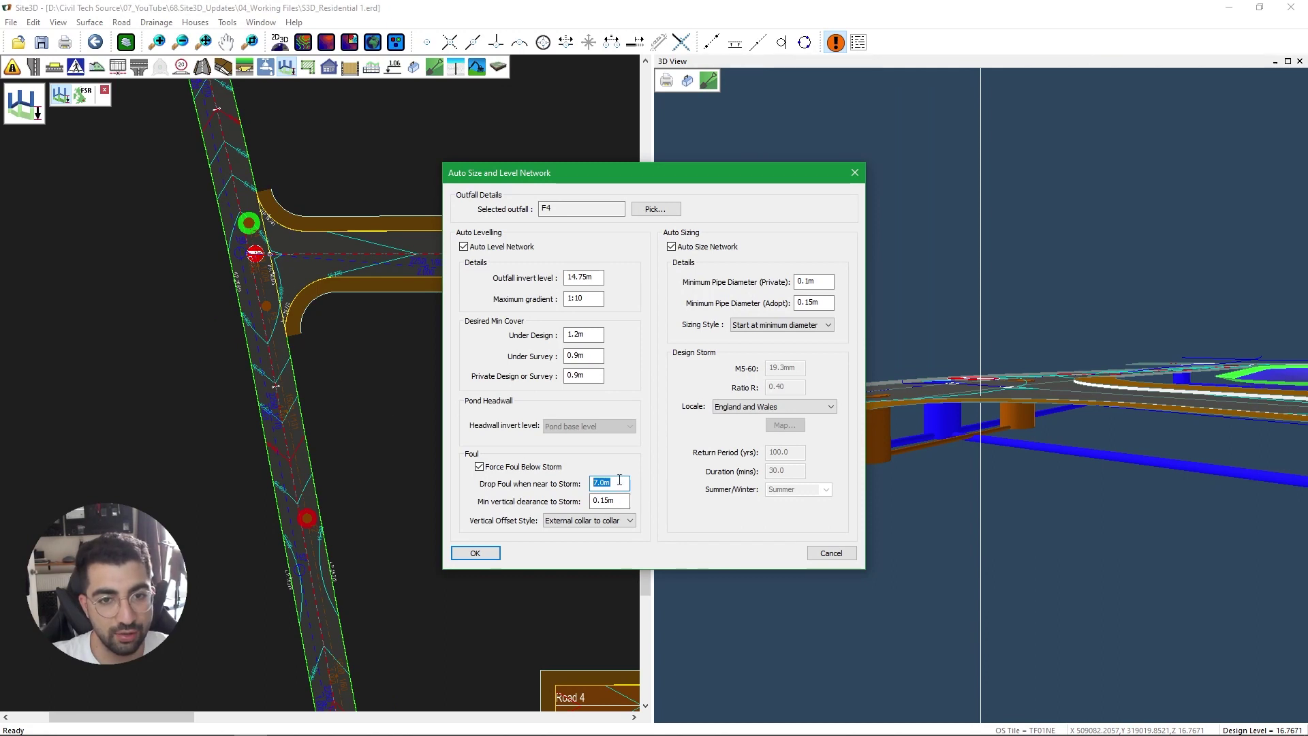
click(479, 554)
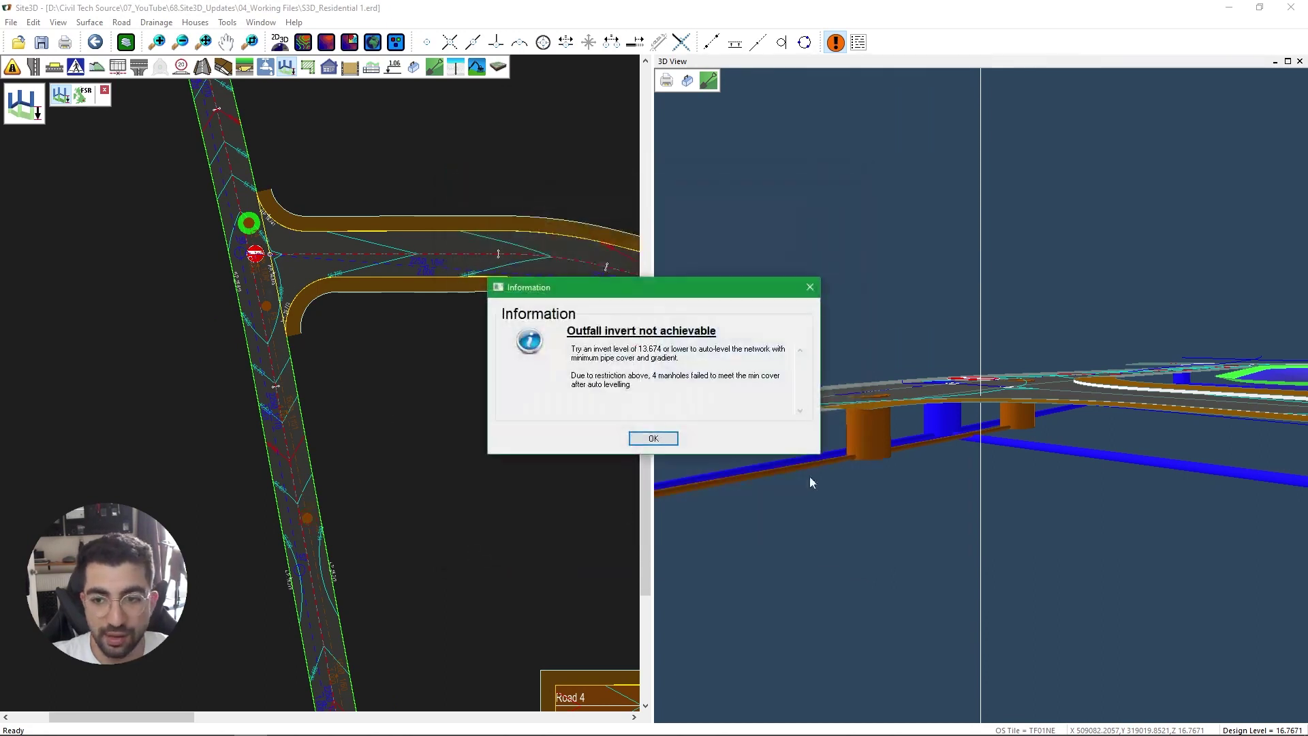
drag(599, 350, 643, 351)
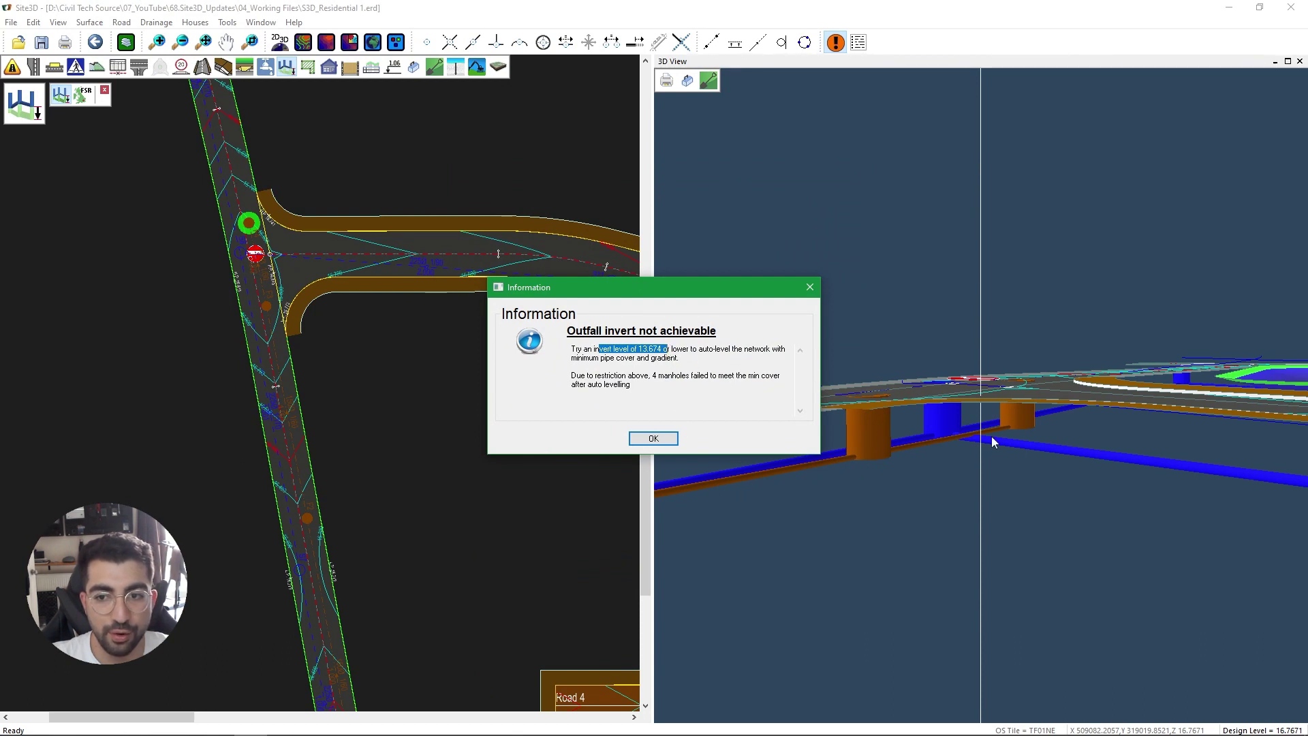
click(653, 439)
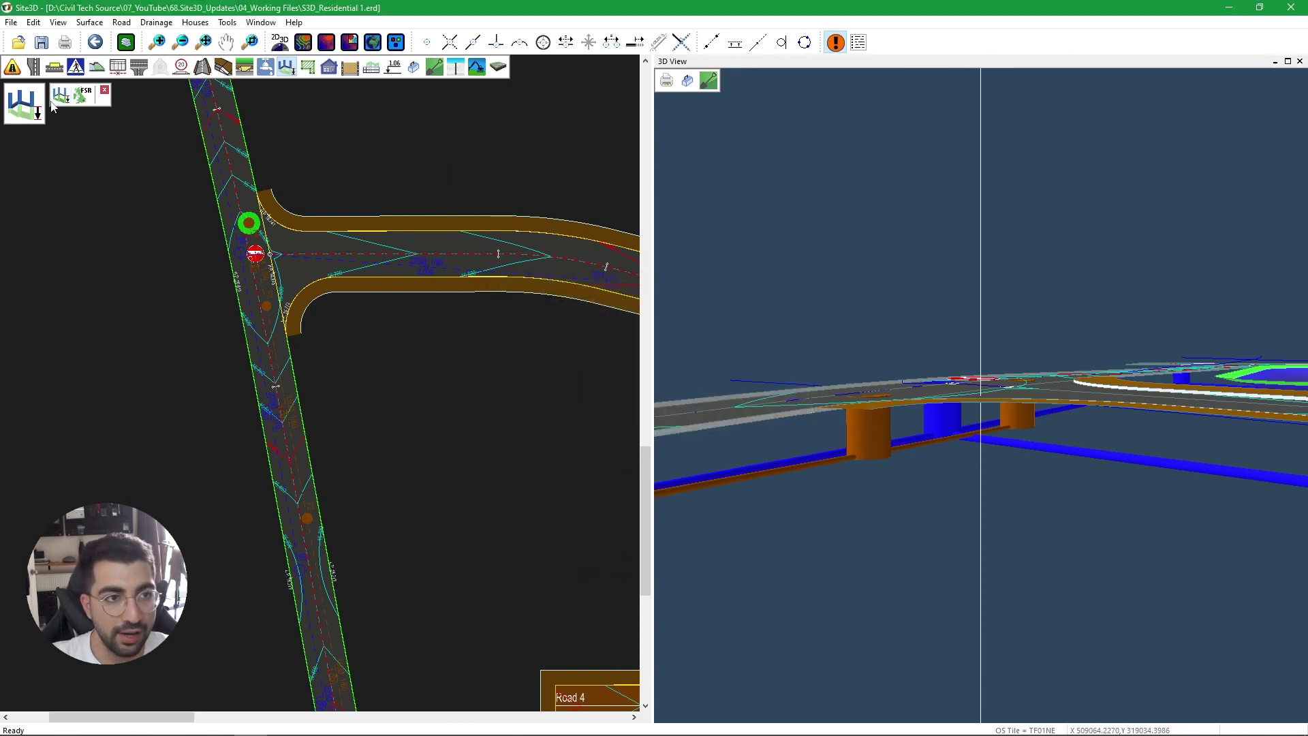
Auto-size and level the foul network from outfall F4 with an outfall invert level of 13.5 m.
click(251, 219)
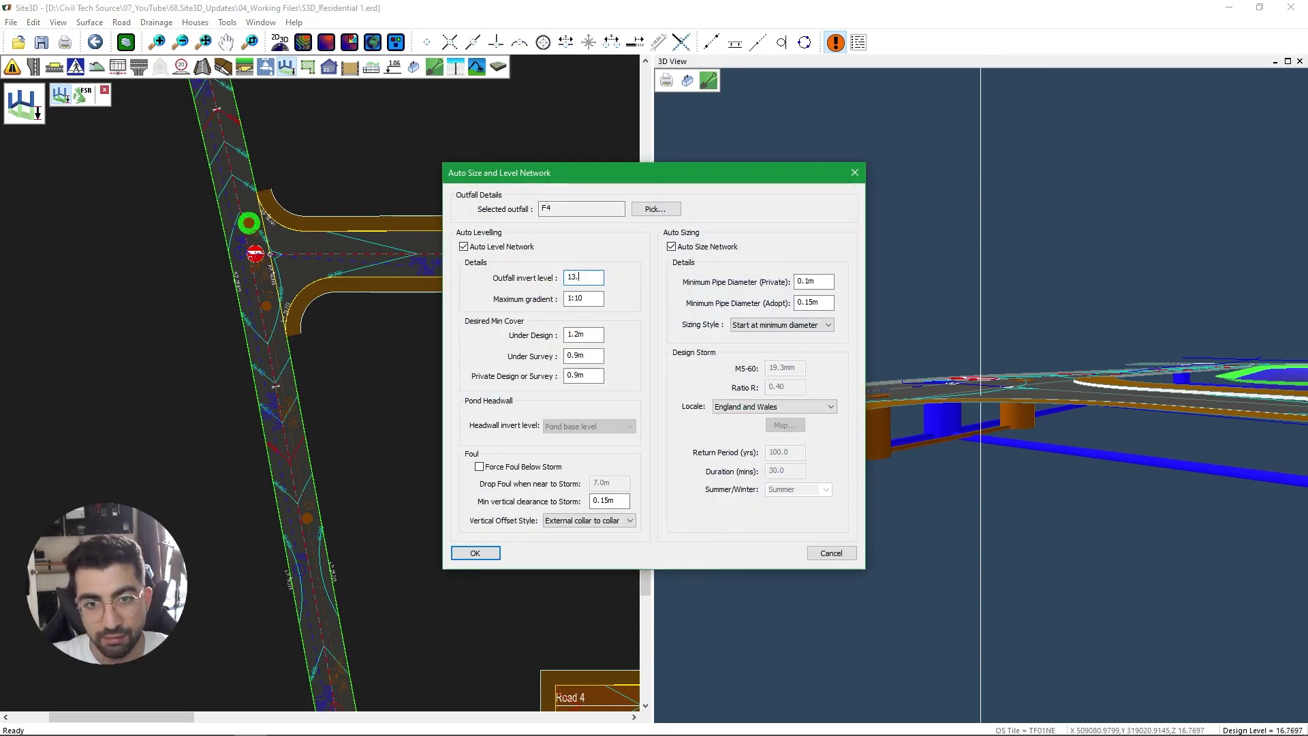
text(13.5)
key(Return)
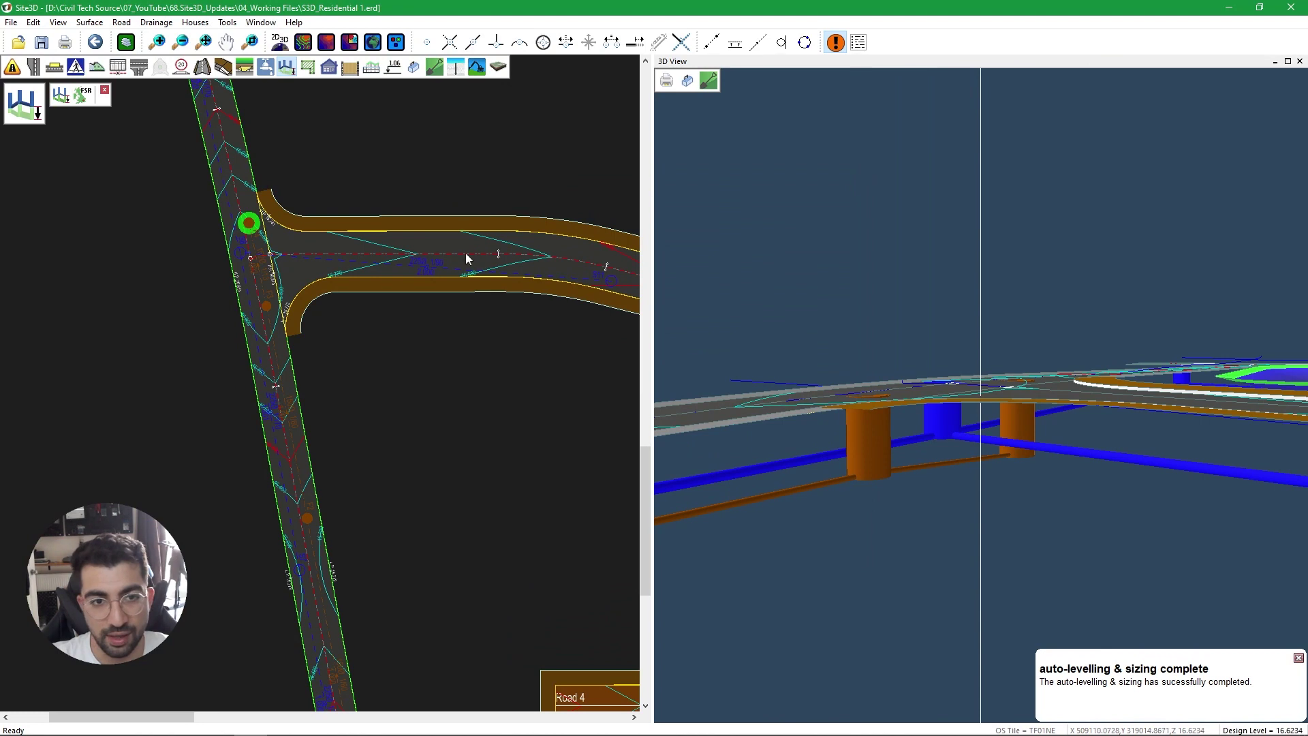
Examine the re-levelled foul pipes and manholes around F4 and F3 against the storm pipes, in 3D and in plan.
drag(867, 486, 948, 490)
scroll(227, 234, up, 2)
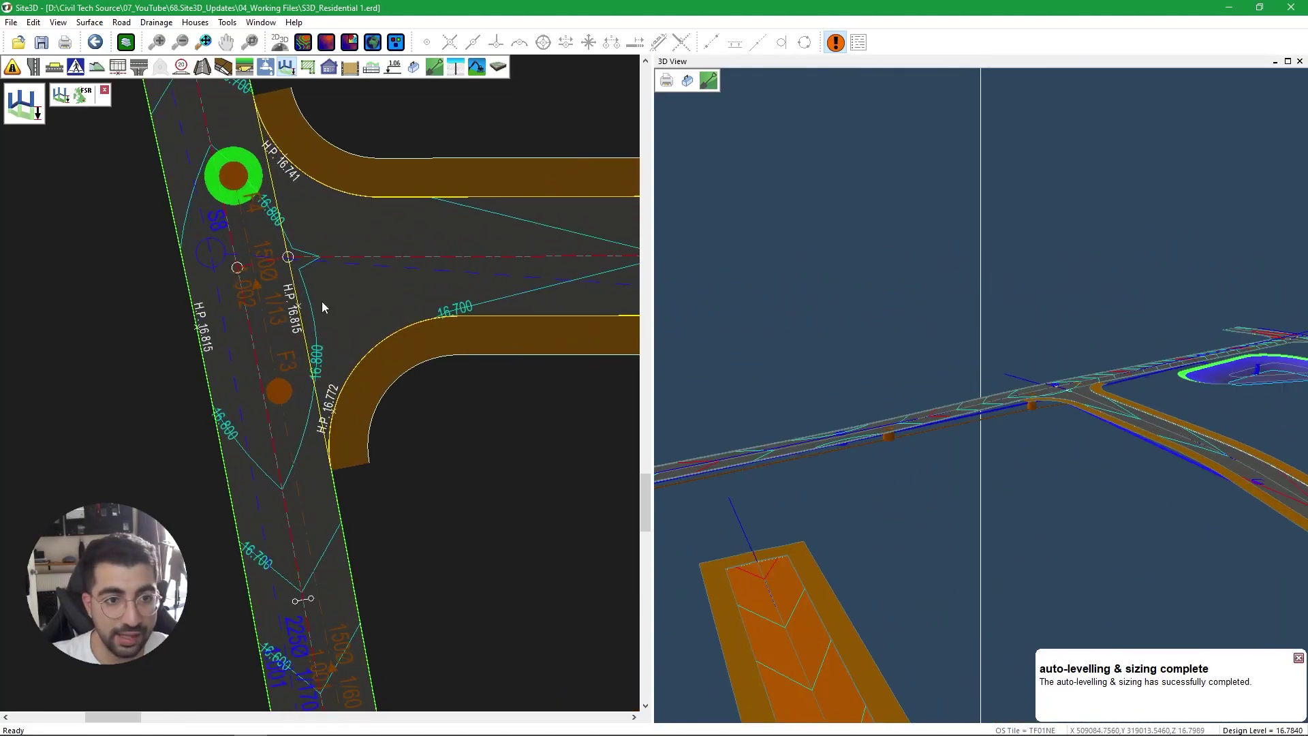
scroll(322, 302, up, 2)
middle_drag(287, 367, 260, 207)
middle_drag(319, 487, 300, 188)
middle_drag(342, 549, 303, 341)
scroll(336, 389, down, 3)
middle_drag(353, 184, 362, 511)
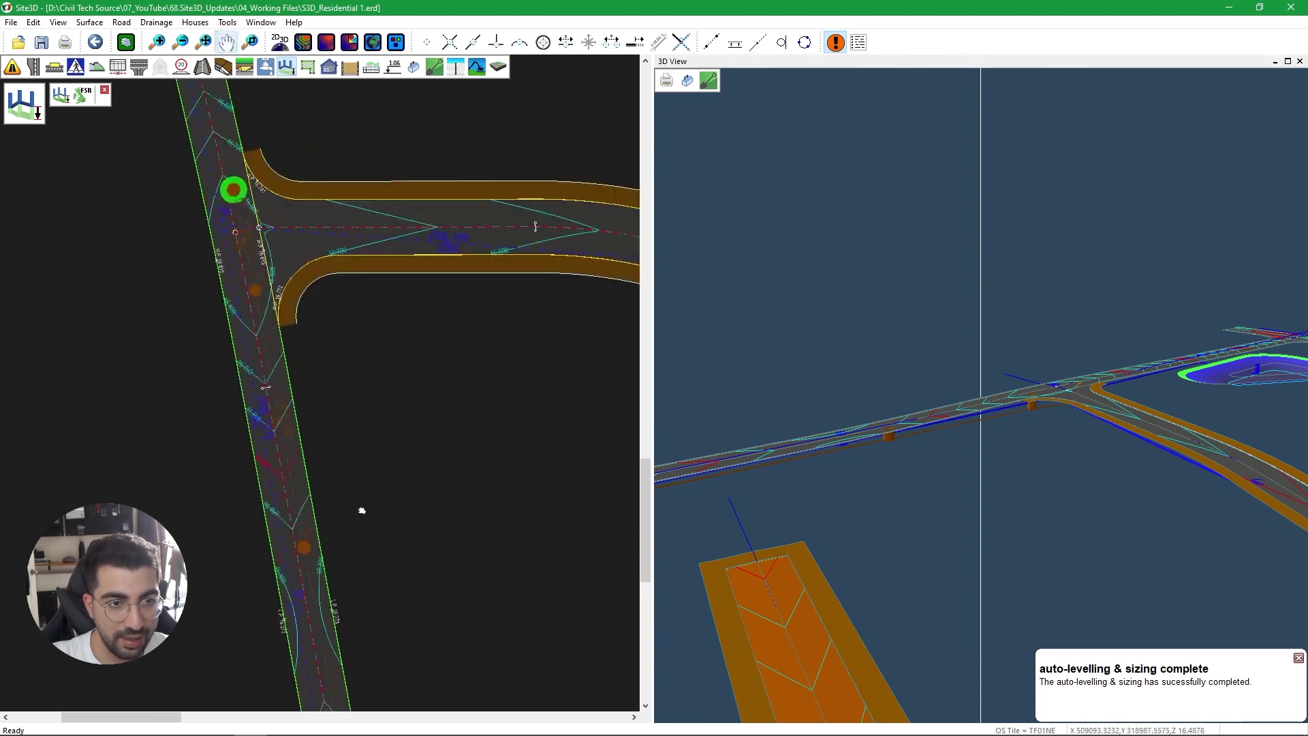
scroll(244, 215, up, 2)
scroll(237, 186, up, 1)
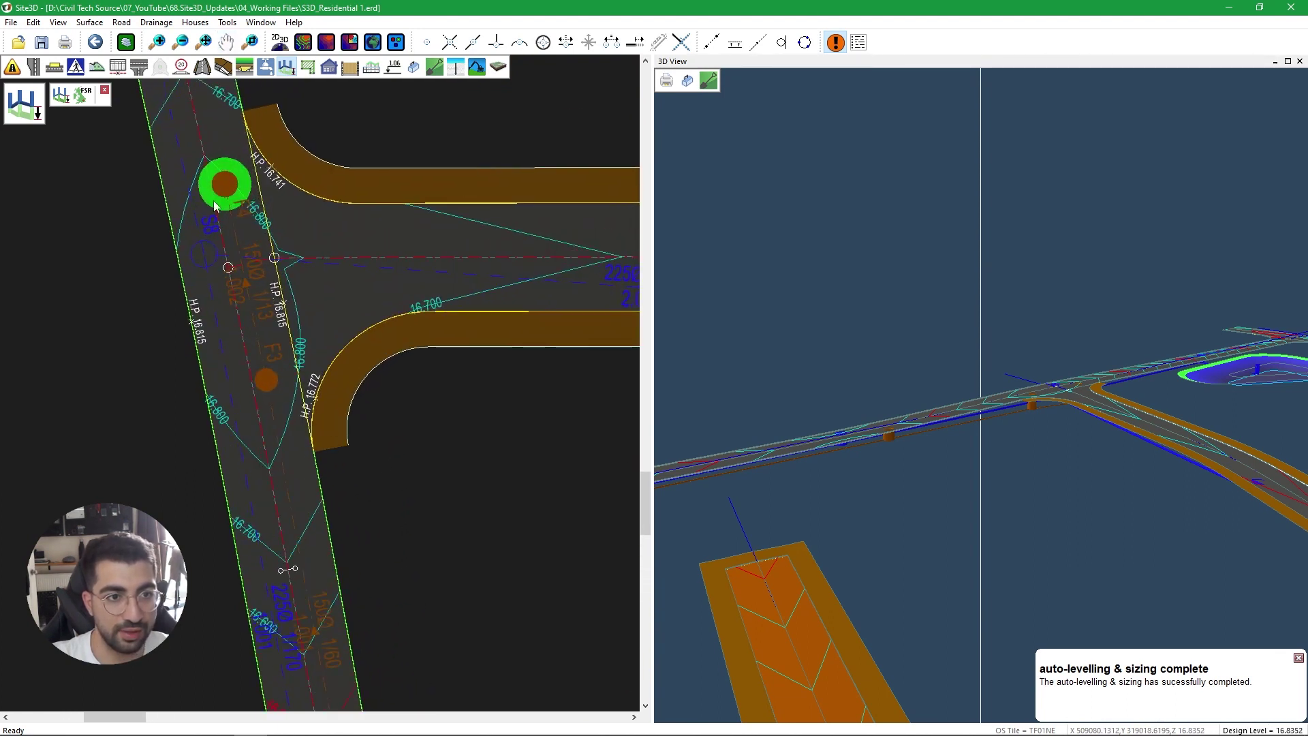
scroll(222, 184, down, 2)
scroll(256, 340, up, 1)
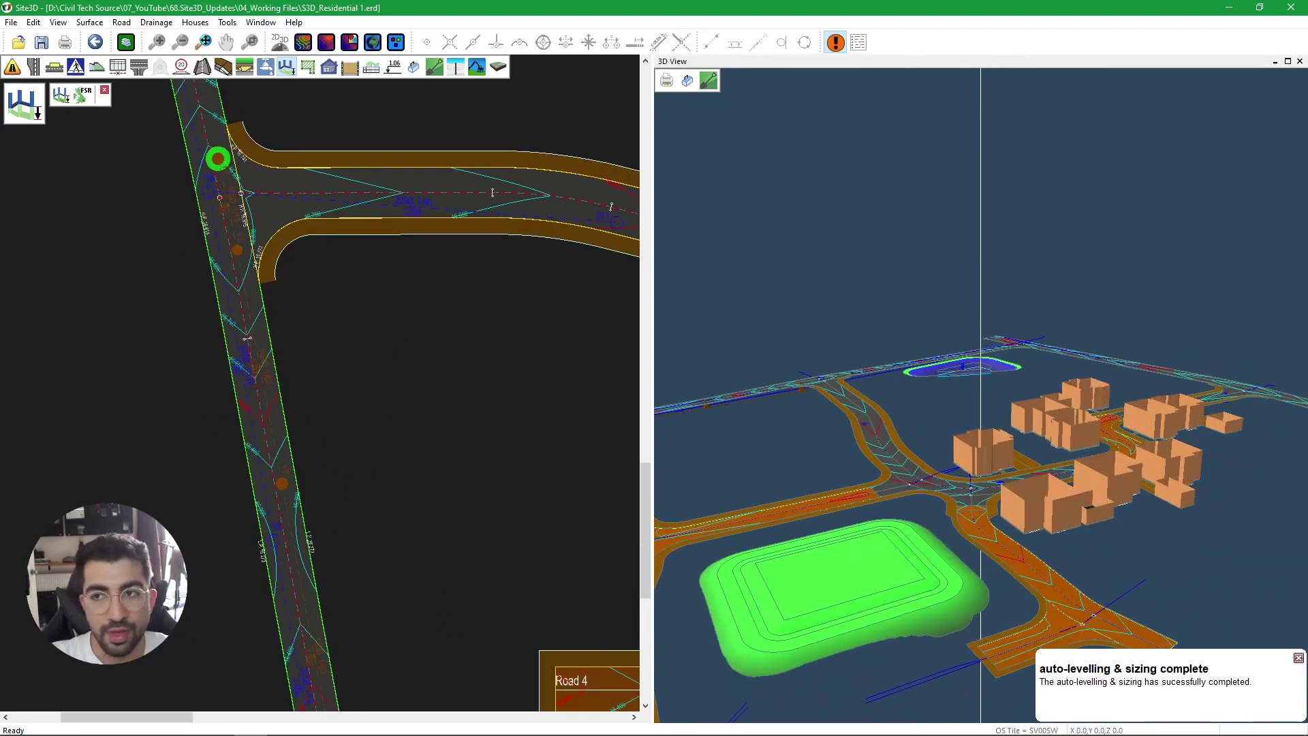
Close the 3D view so that the plan with the house plots fills the workspace.
click(1300, 62)
scroll(941, 216, down, 2)
middle_drag(940, 216, 522, 409)
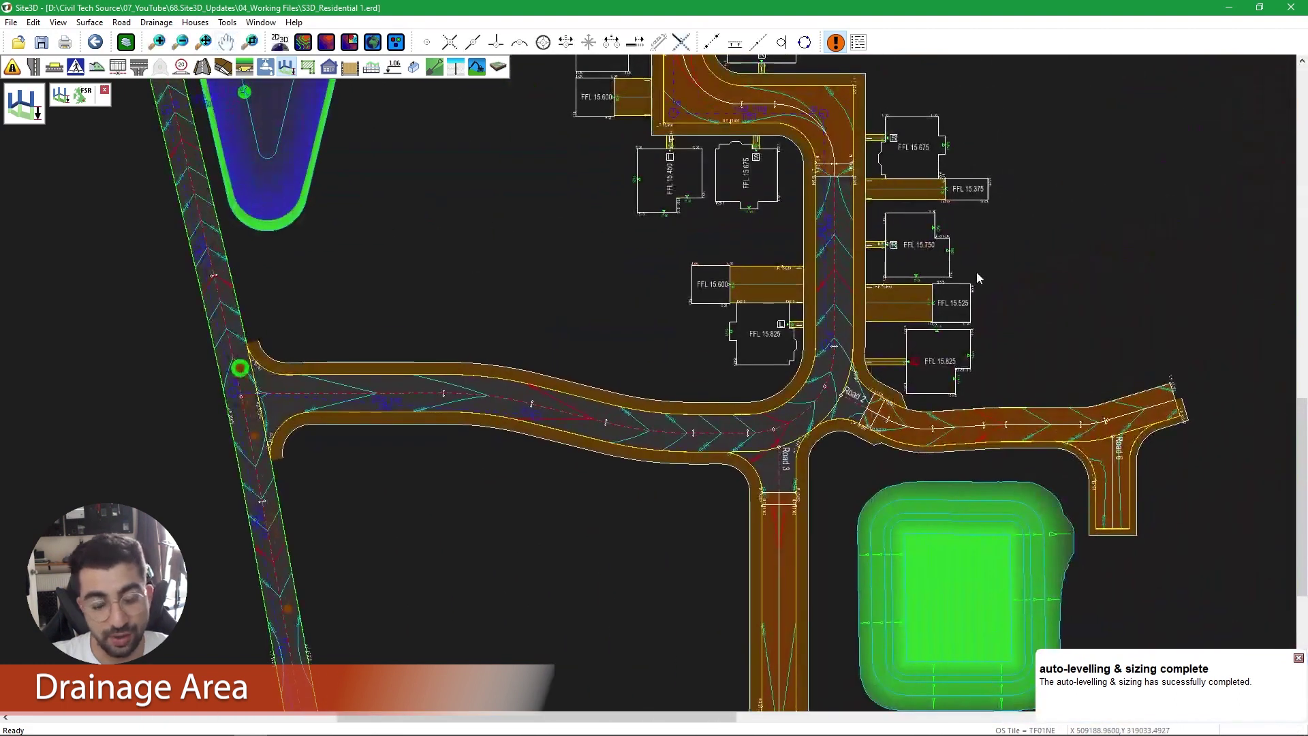
scroll(924, 304, up, 2)
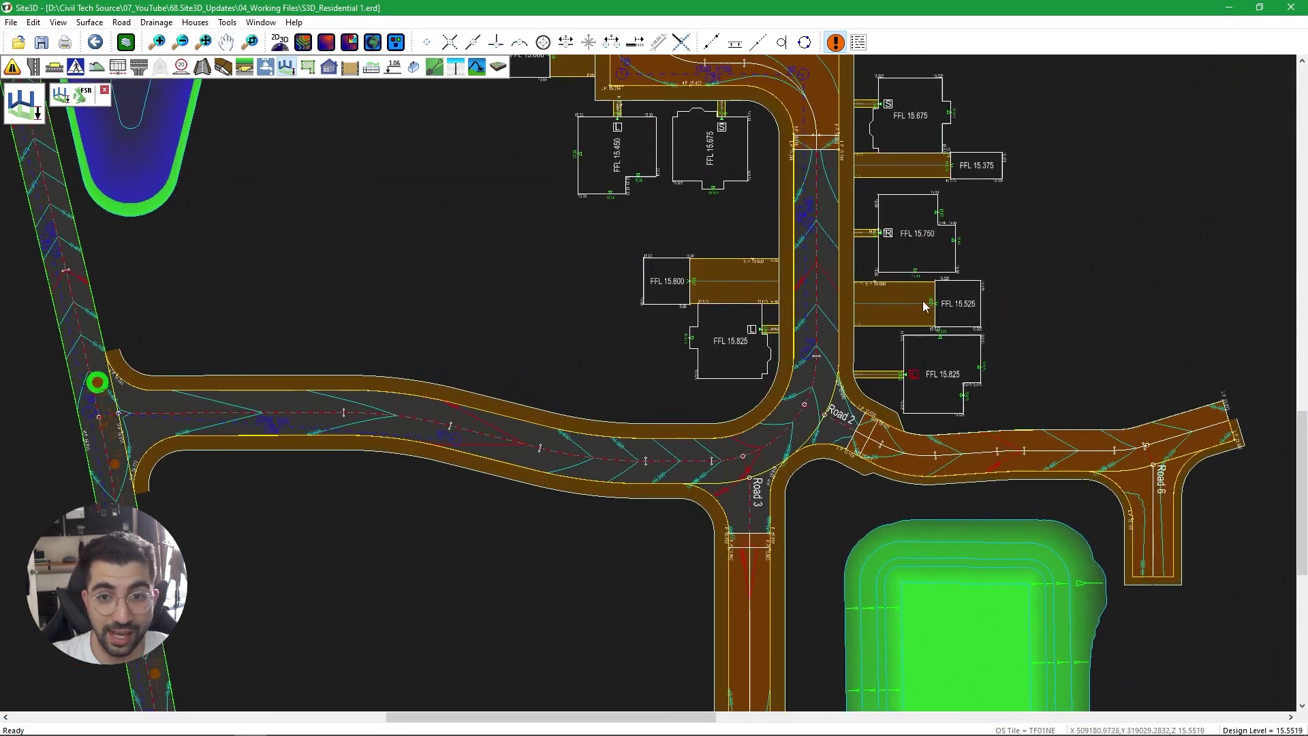
scroll(924, 307, up, 1)
middle_drag(629, 405, 514, 439)
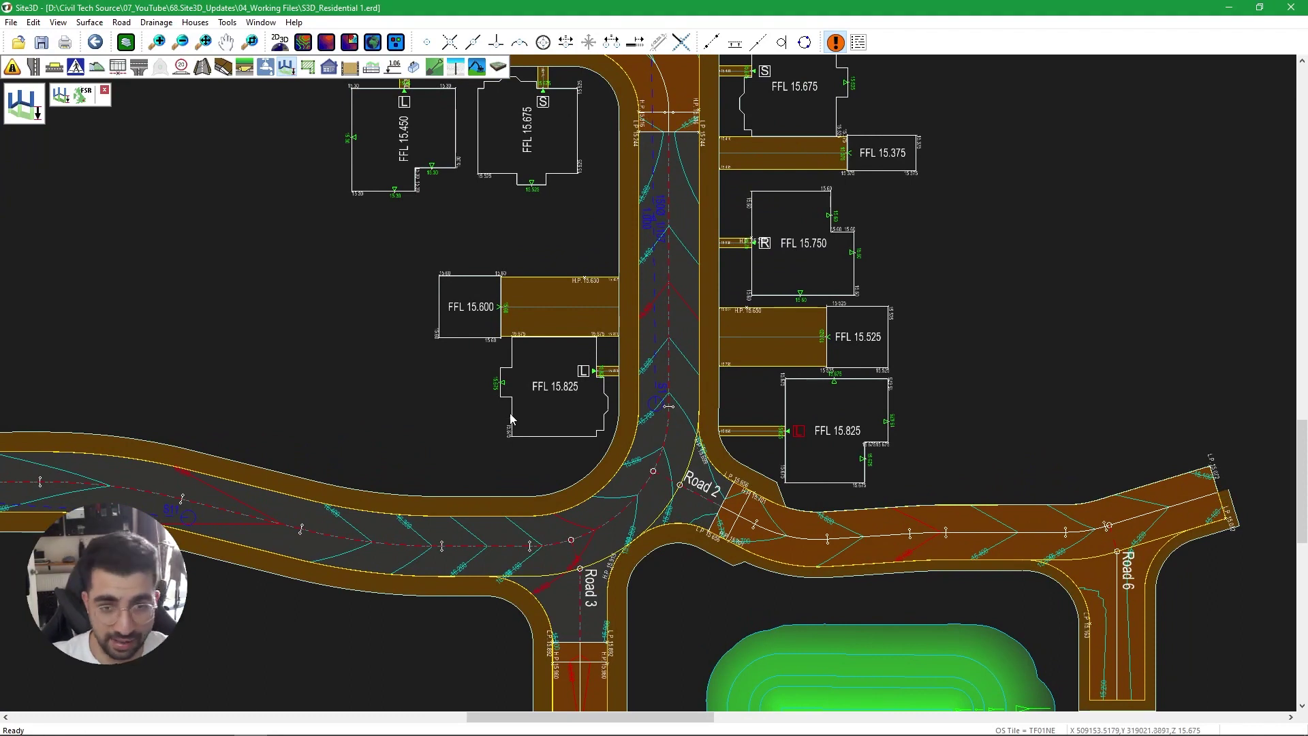
middle_drag(514, 216, 473, 302)
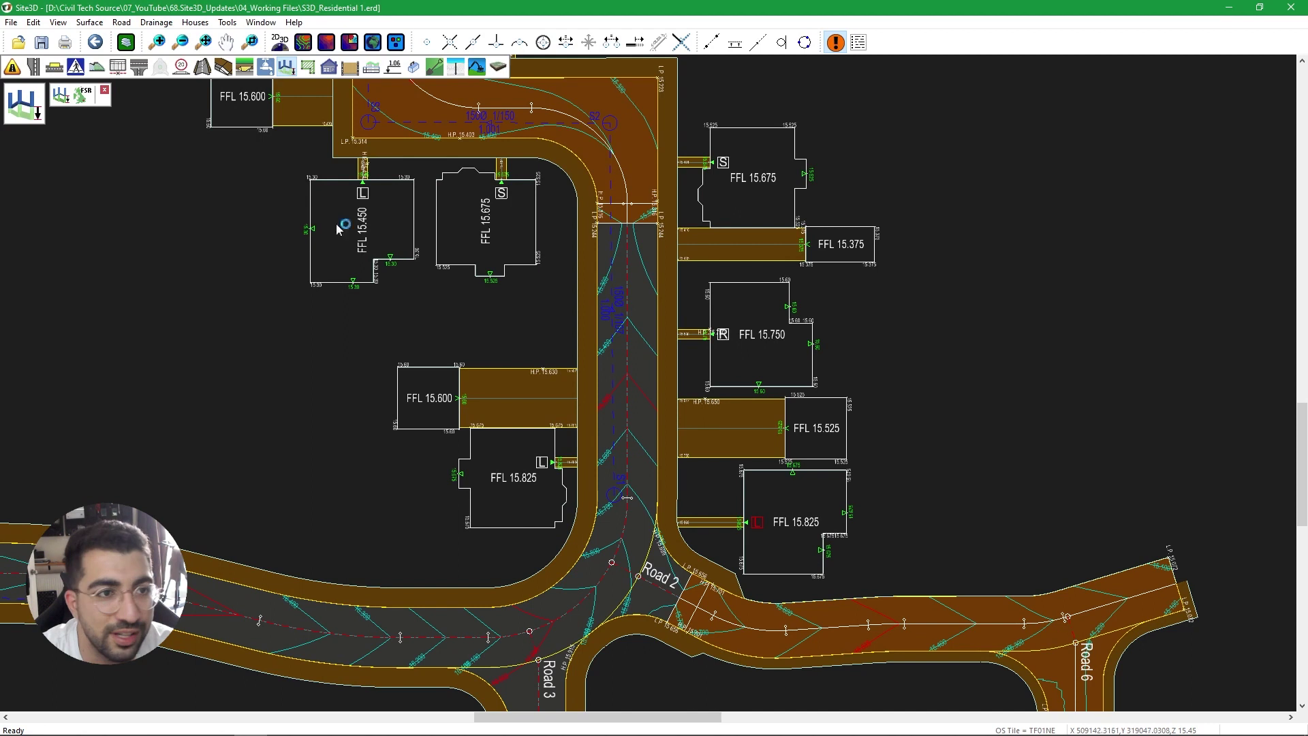
Create drainage areas from buildings for the two FFL 15.825 houses and the nearby FFL 15.525 and FFL 15.600 garages.
click(314, 69)
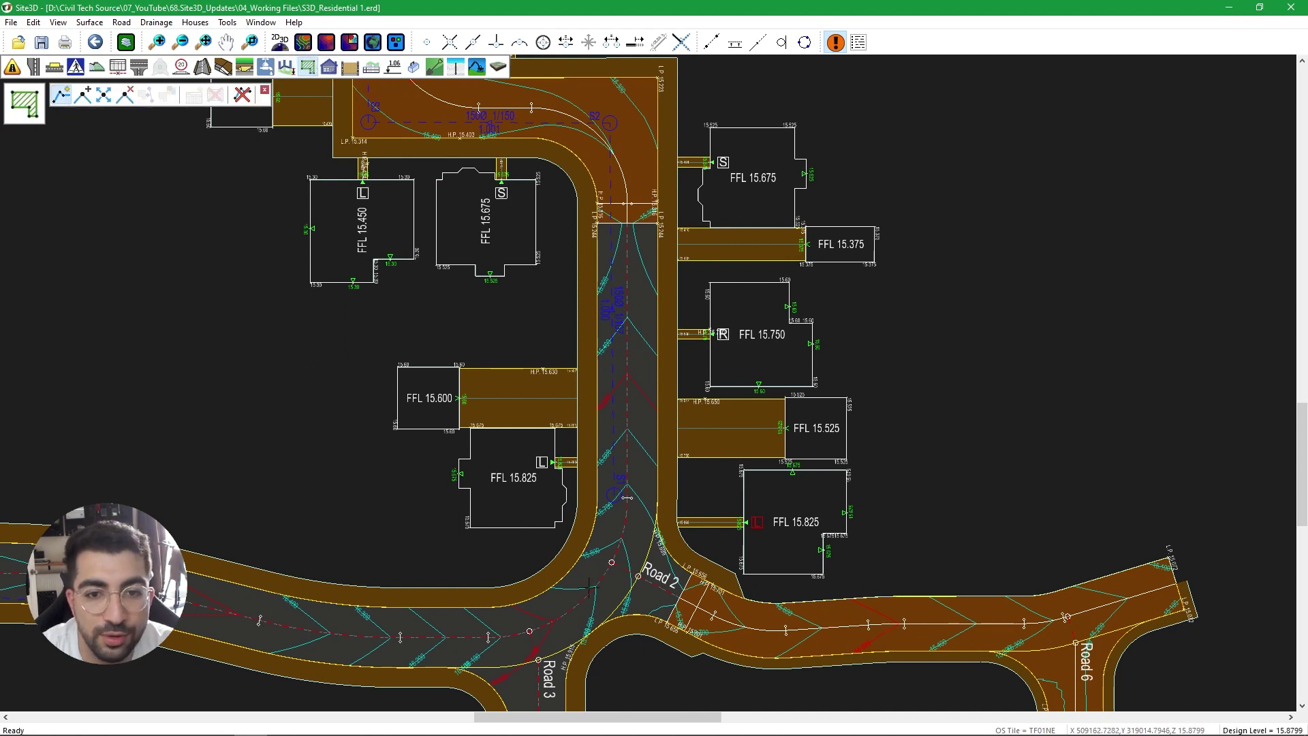
right_click(399, 306)
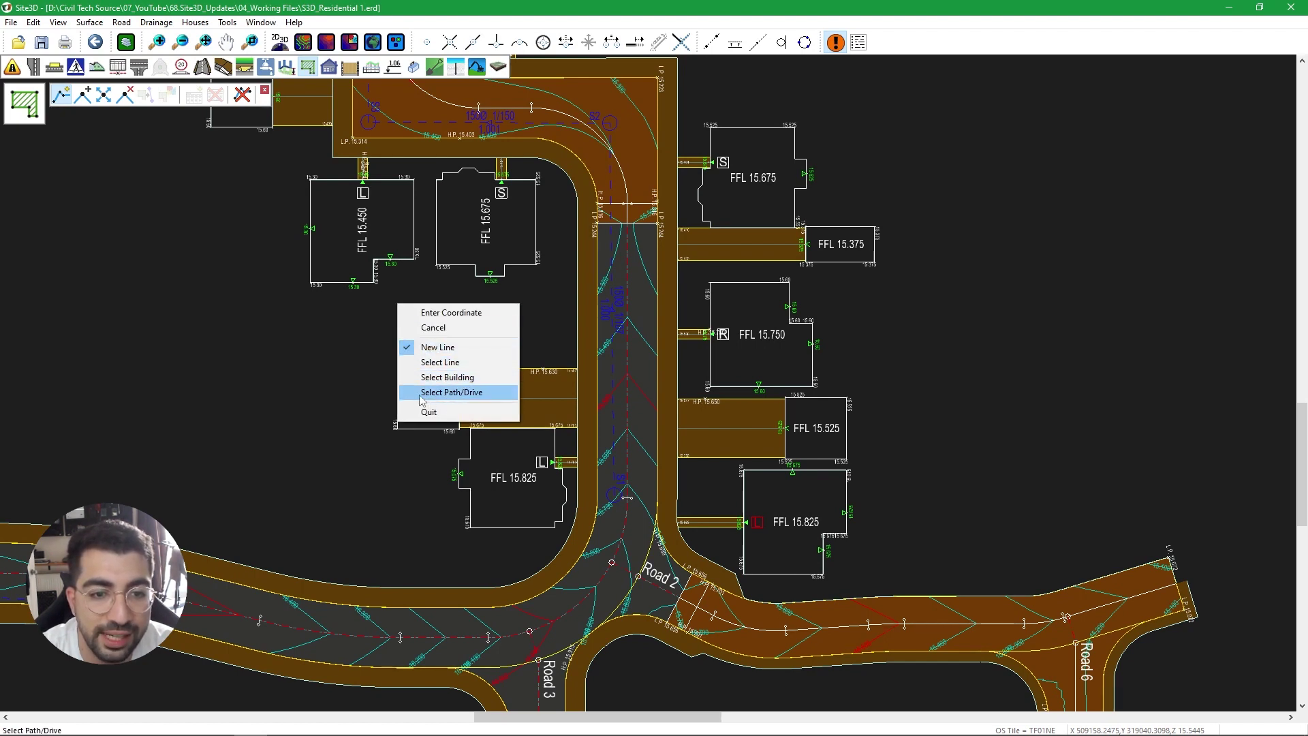
click(460, 379)
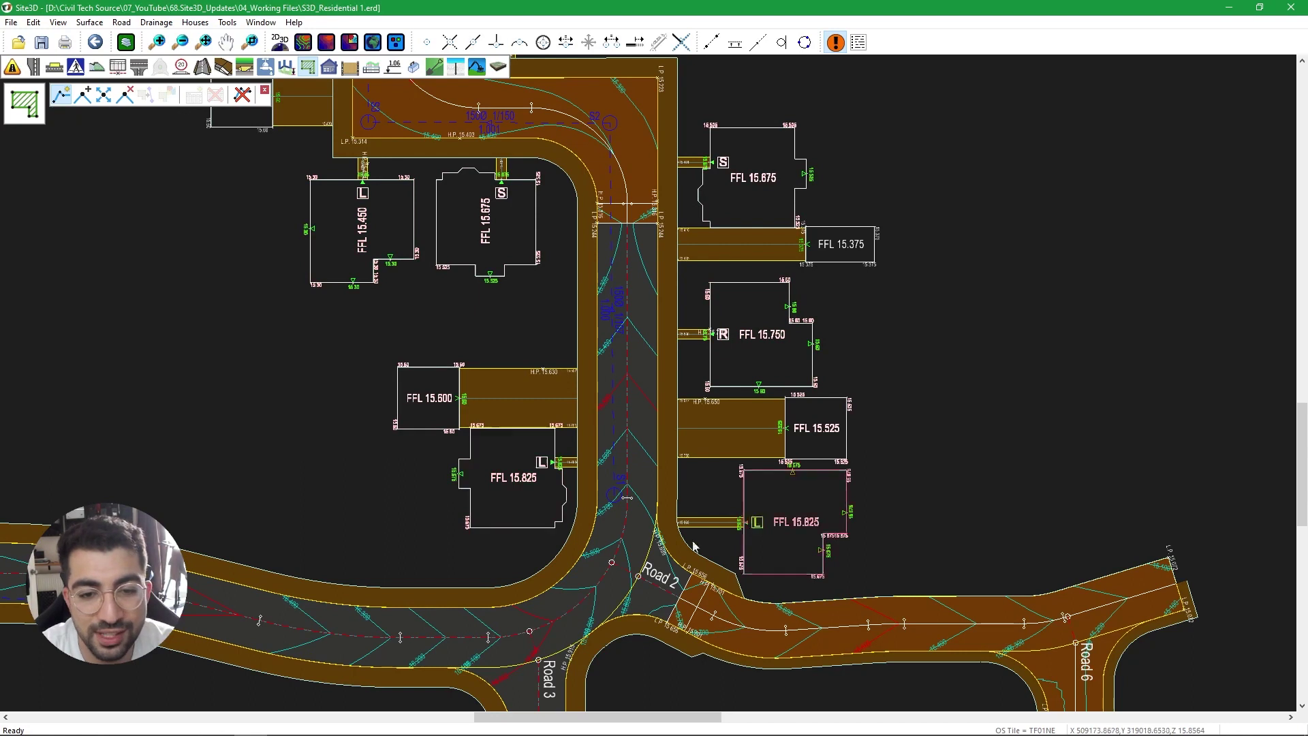
click(548, 513)
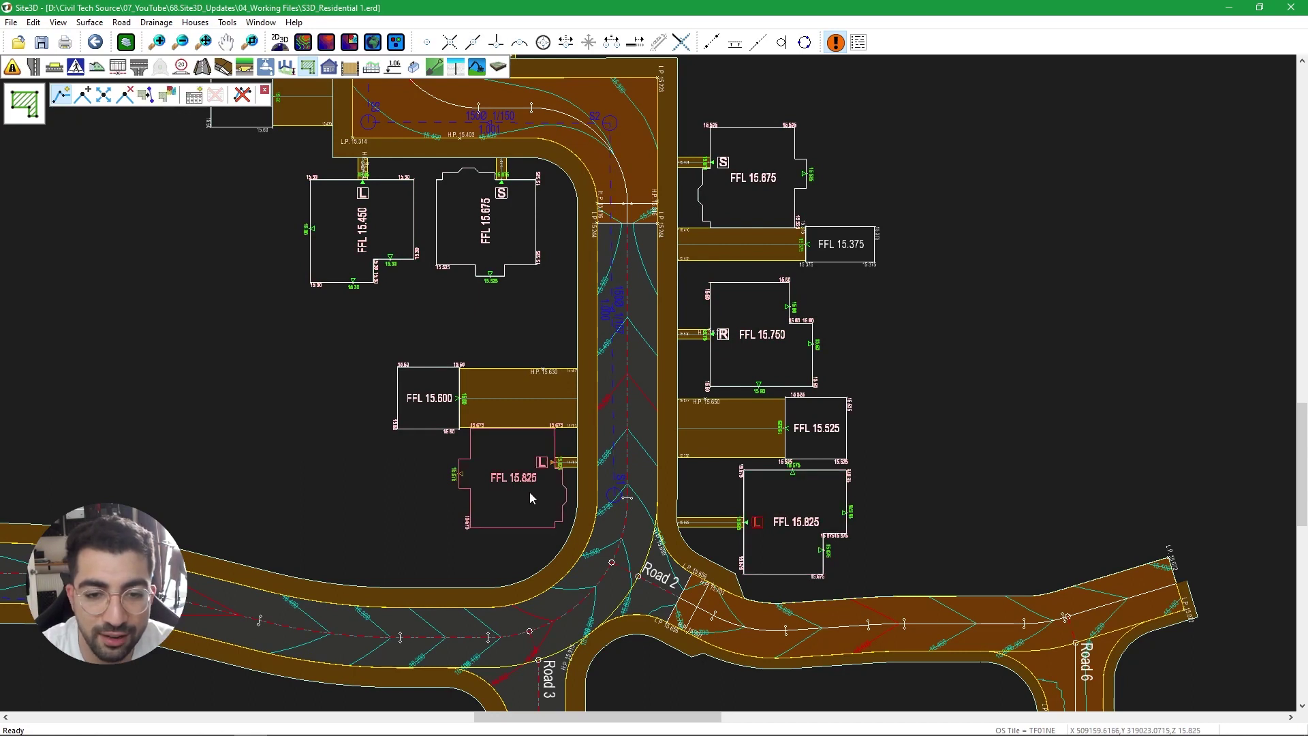
click(694, 457)
click(804, 412)
click(421, 397)
Add building drainage areas for the FFL 15.750 house, both FFL 15.675 houses, the FFL 15.375 garage and the adjacent FFL 15.450 house.
click(728, 338)
click(751, 184)
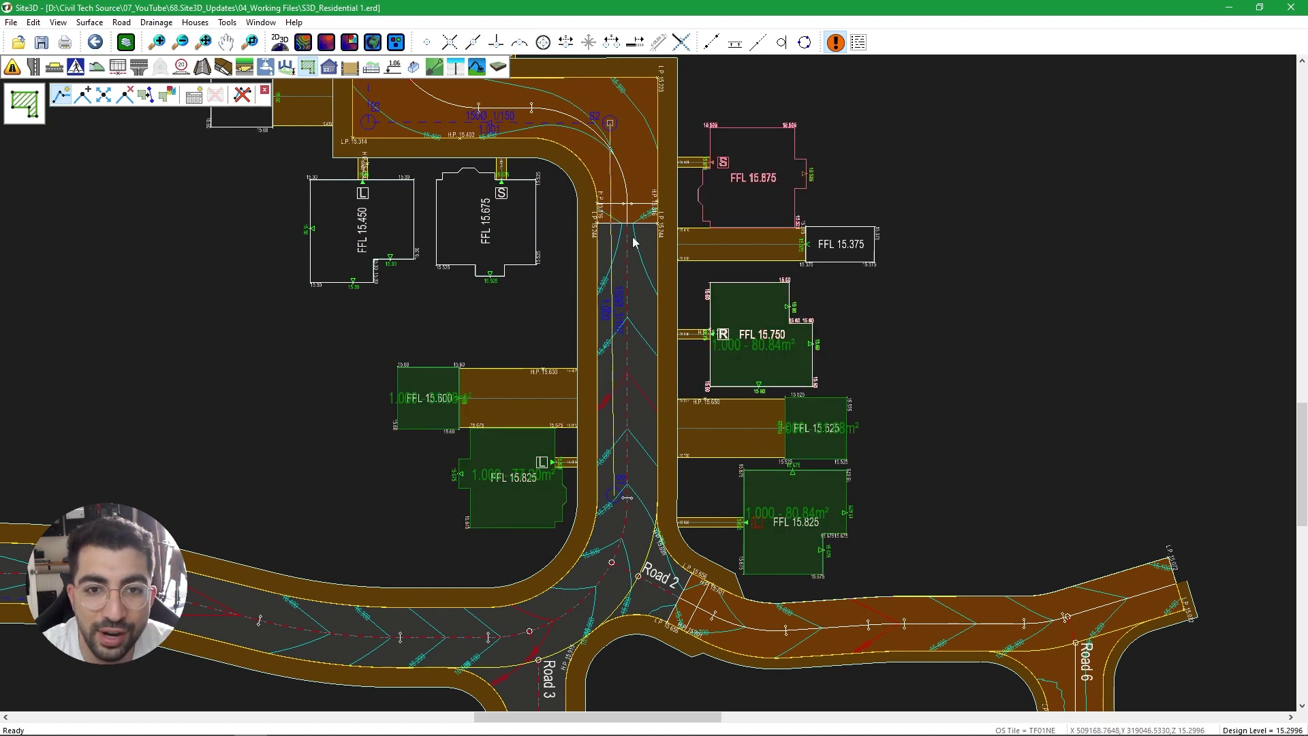
click(837, 242)
click(507, 244)
click(411, 190)
Add building drainage areas north of the bend for the FFL 15.450, 15.600 and 15.375 houses and the FFL 15.600 and 15.150 garages.
middle_drag(490, 228, 563, 417)
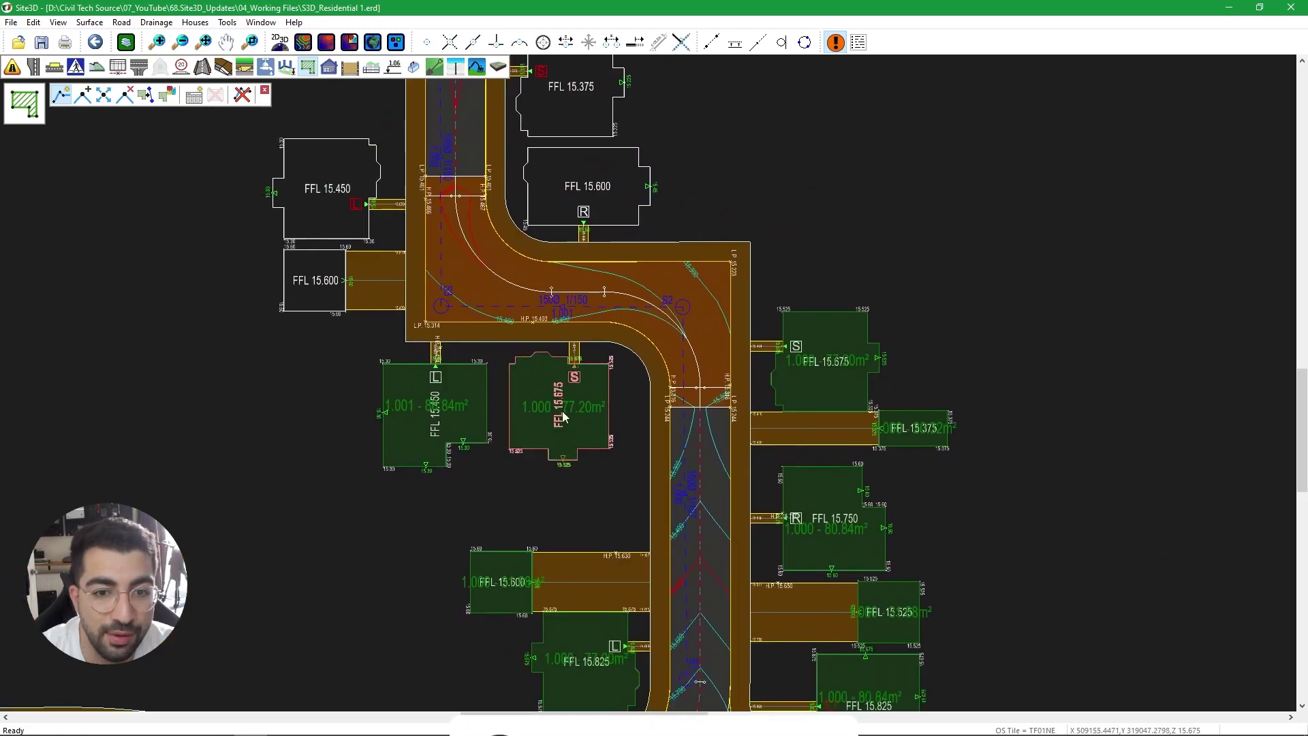
scroll(572, 441, up, 1)
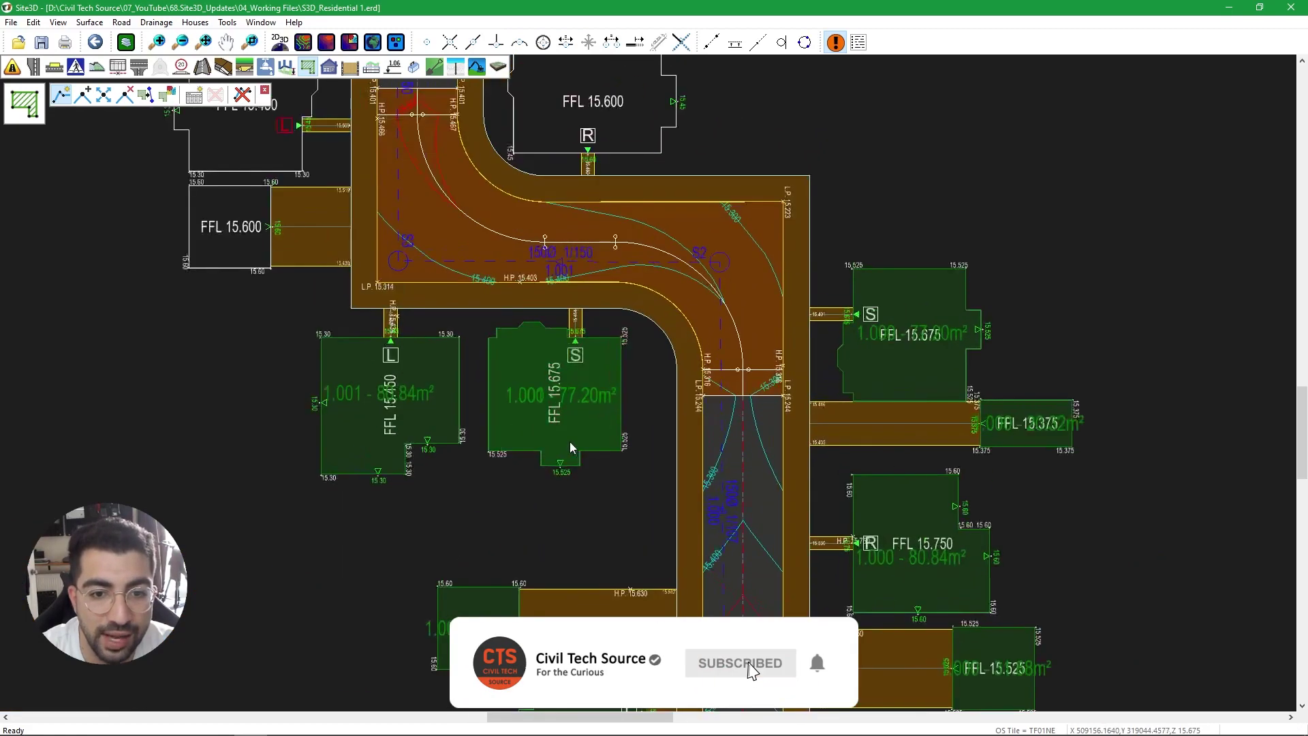
scroll(570, 447, down, 1)
middle_drag(370, 322, 418, 399)
click(419, 399)
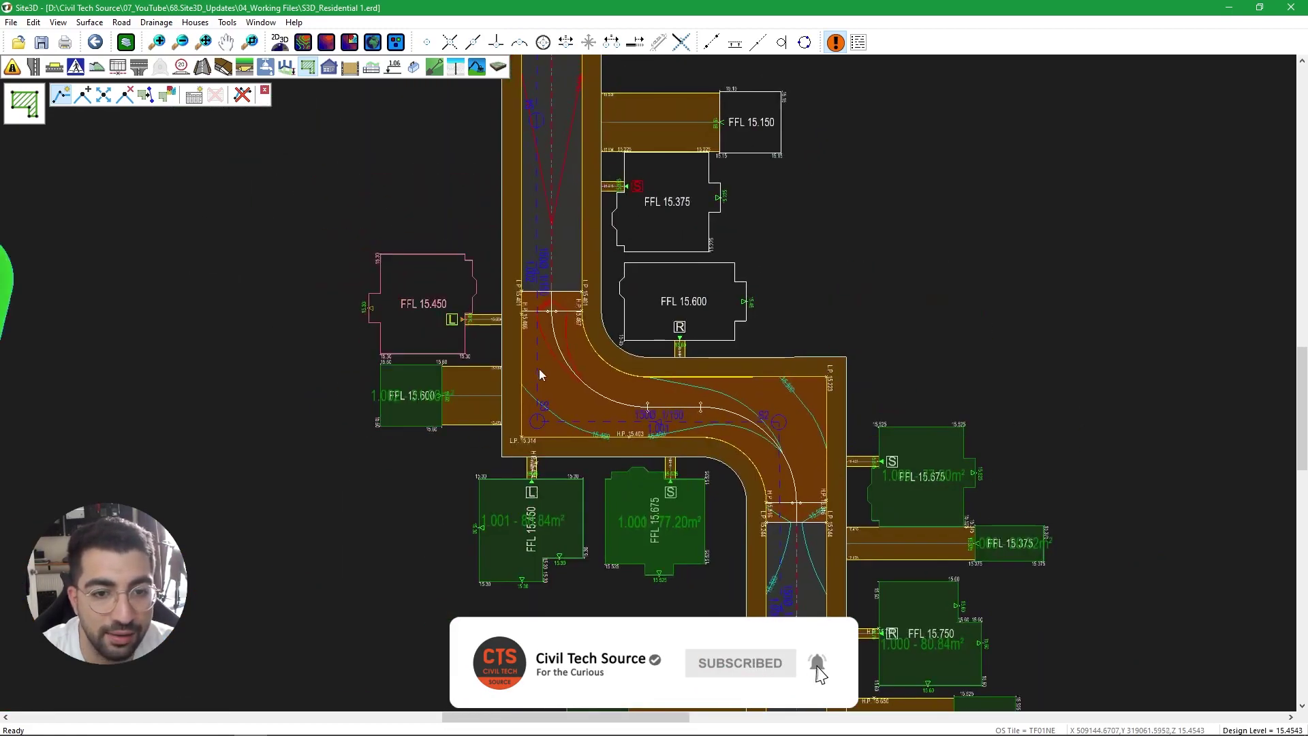
click(536, 299)
click(654, 258)
click(545, 218)
click(653, 155)
click(538, 144)
middle_drag(617, 137, 652, 373)
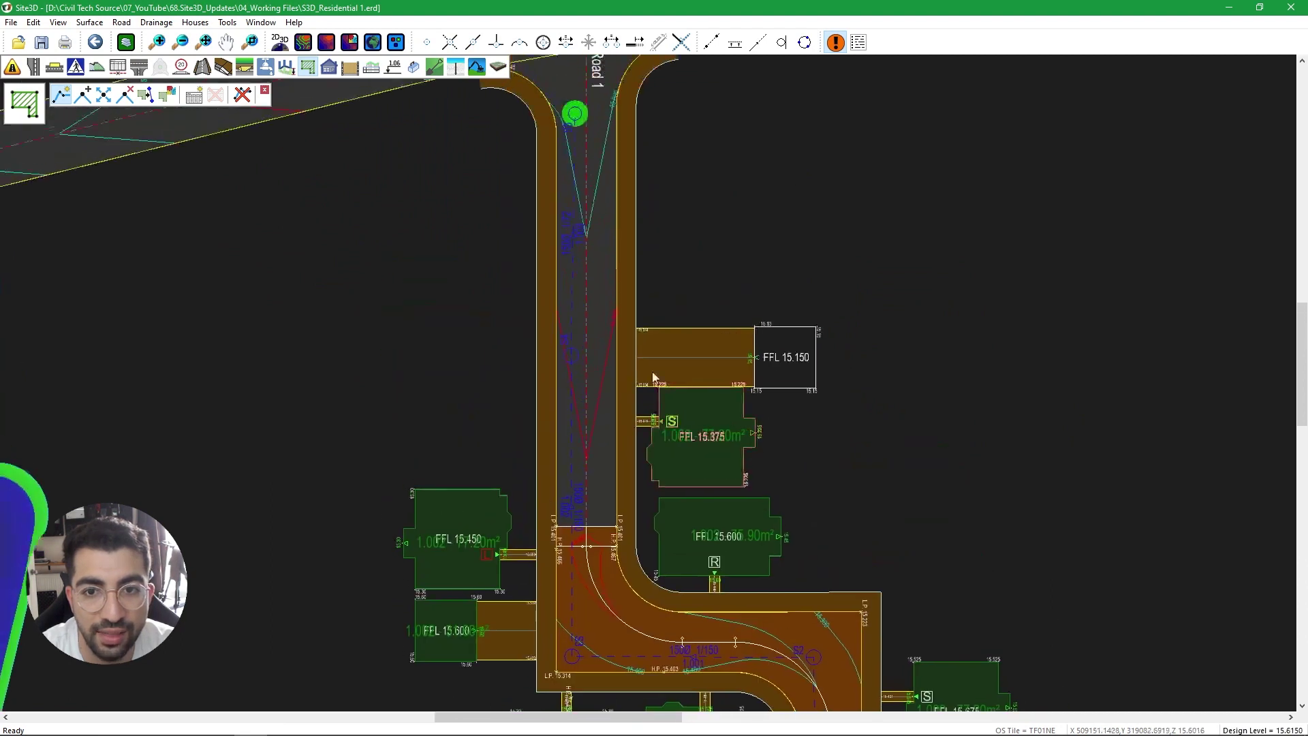
click(611, 274)
Switch to path/drive selection and create drainage areas from the drives of the FFL 15.525, 15.600 and 15.375 garages south of the bend.
scroll(755, 436, down, 1)
middle_drag(755, 435, 588, 253)
right_click(704, 268)
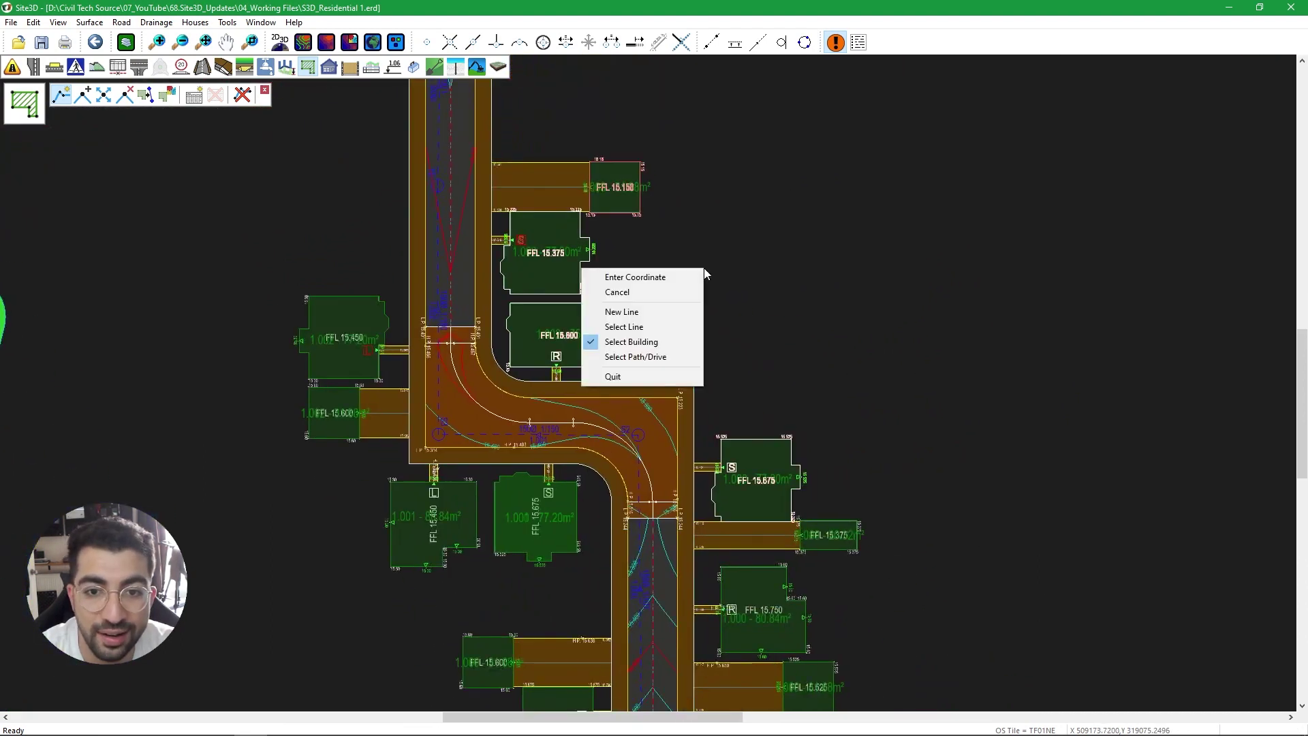
click(641, 356)
scroll(721, 520, down, 1)
middle_drag(722, 521, 763, 339)
scroll(712, 356, up, 2)
click(734, 370)
click(524, 308)
click(727, 173)
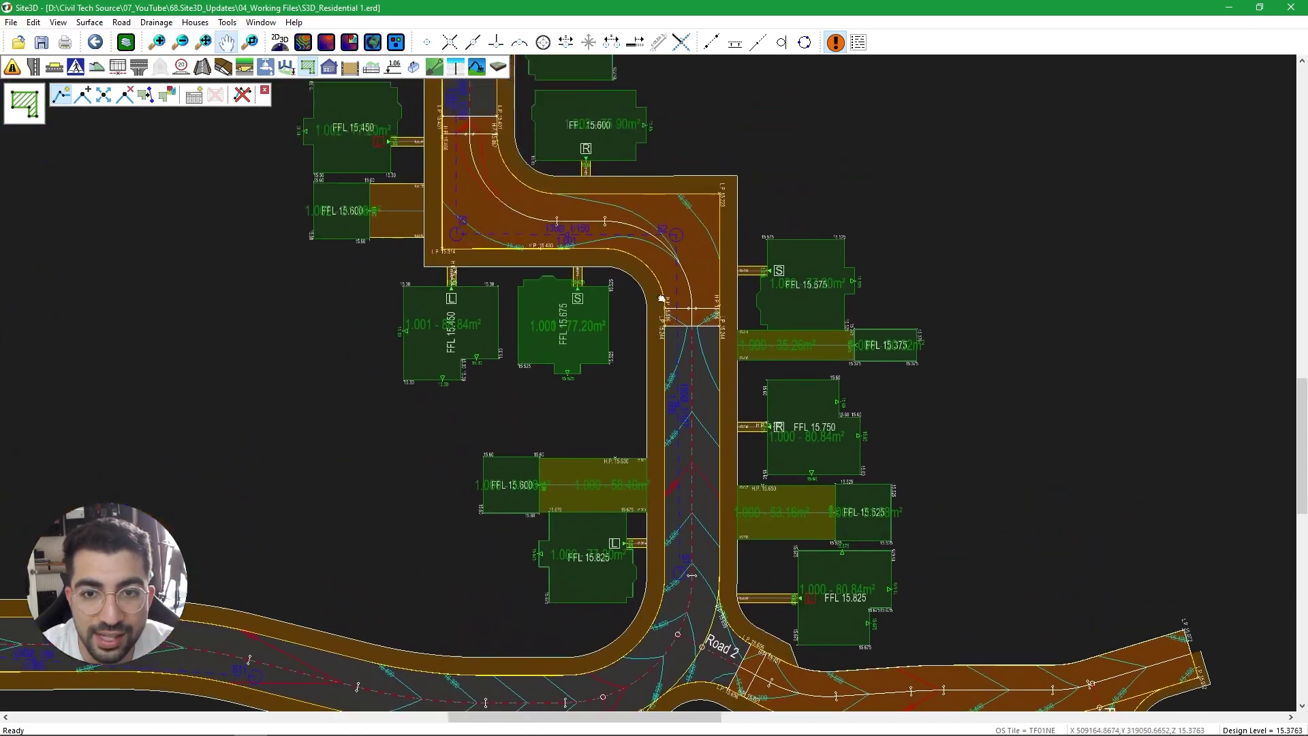
Add drive drainage areas for the FFL 15.600 garage west of the bend and the FFL 15.150 garage farther north.
scroll(761, 339, up, 1)
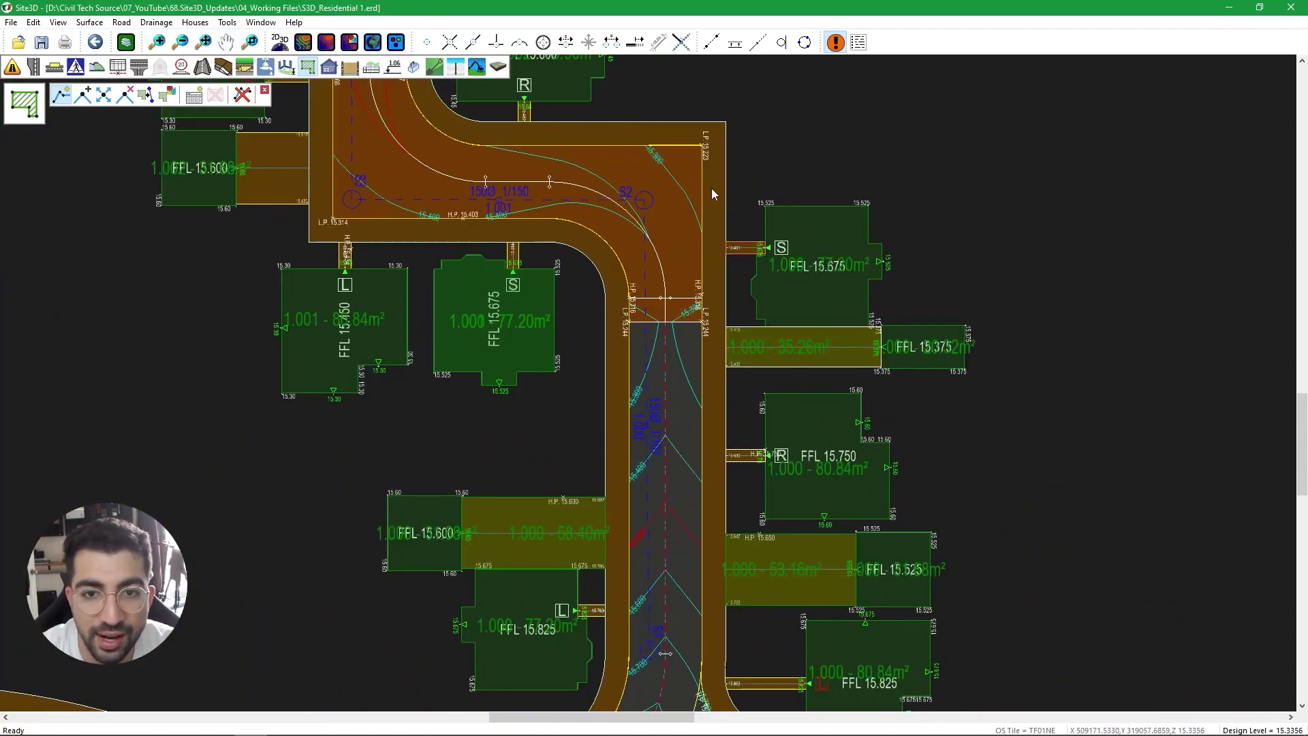
middle_drag(512, 164, 602, 384)
scroll(382, 296, up, 1)
scroll(371, 295, up, 2)
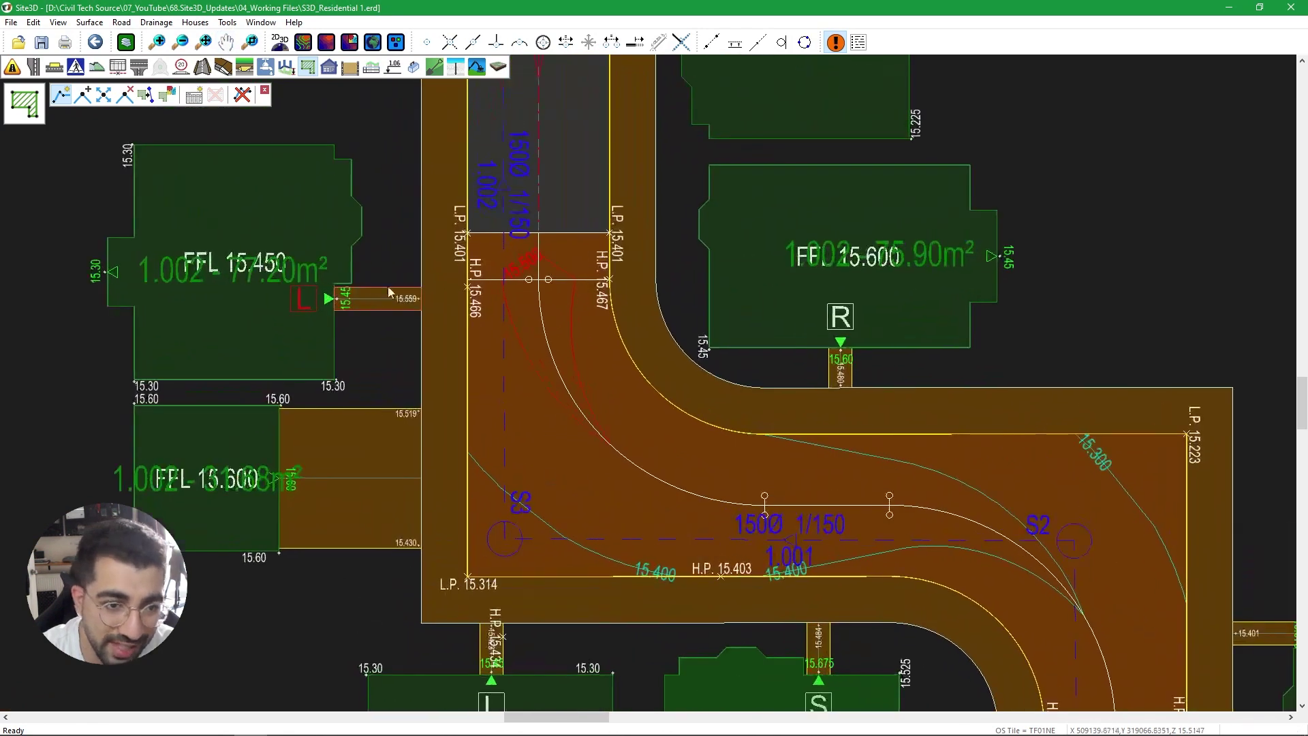
click(398, 436)
scroll(506, 395, down, 2)
middle_drag(506, 395, 509, 465)
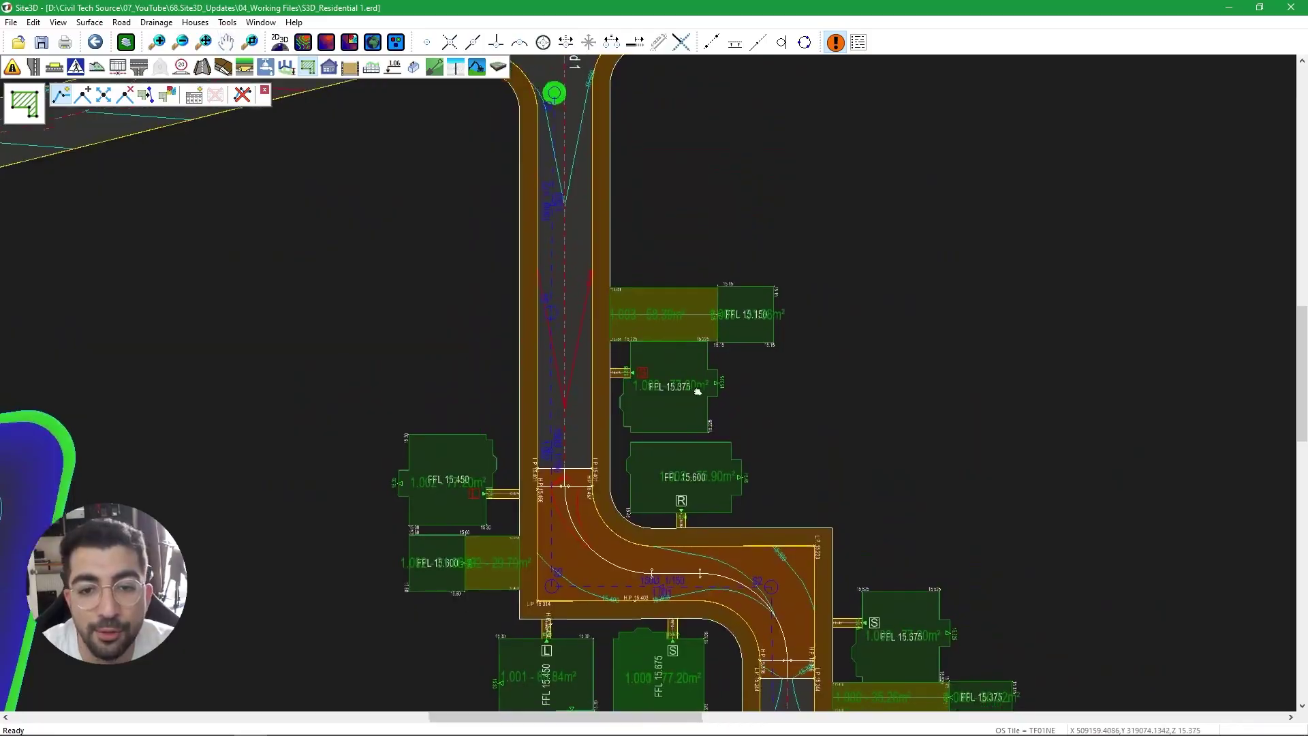
middle_drag(561, 588, 513, 383)
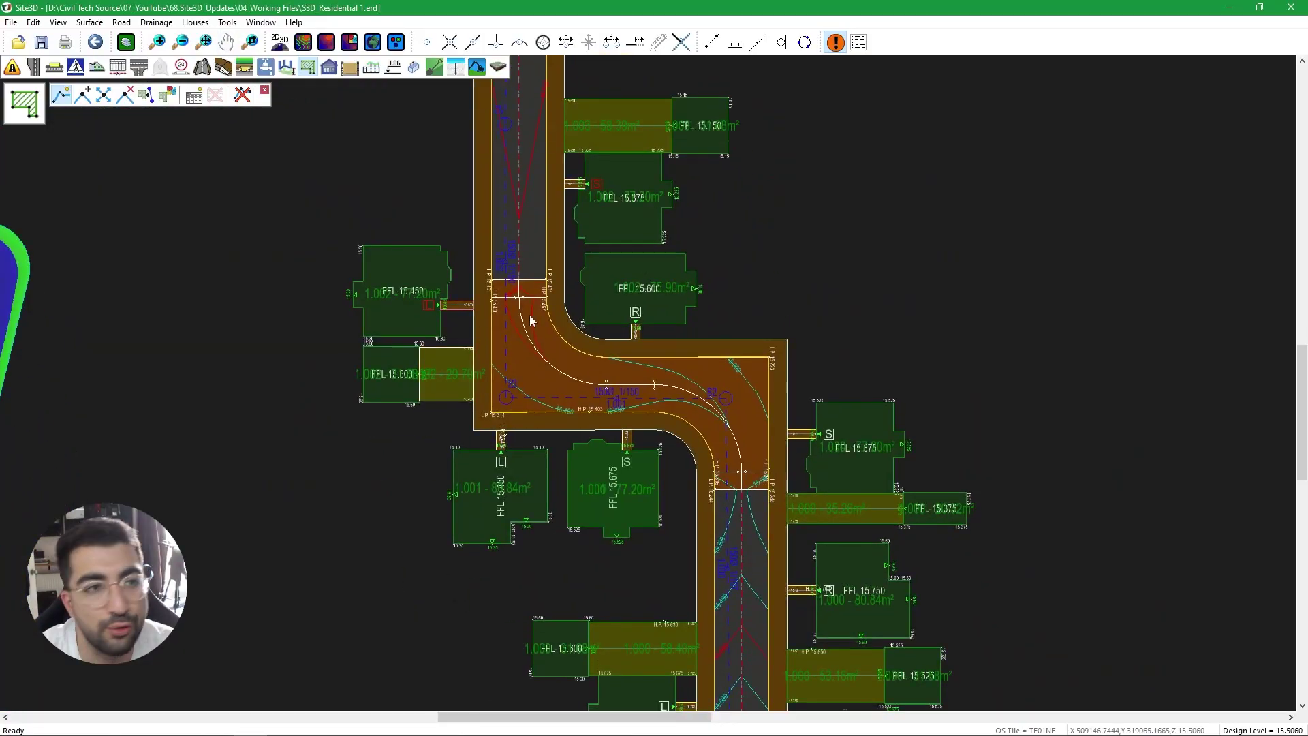
click(223, 68)
click(61, 95)
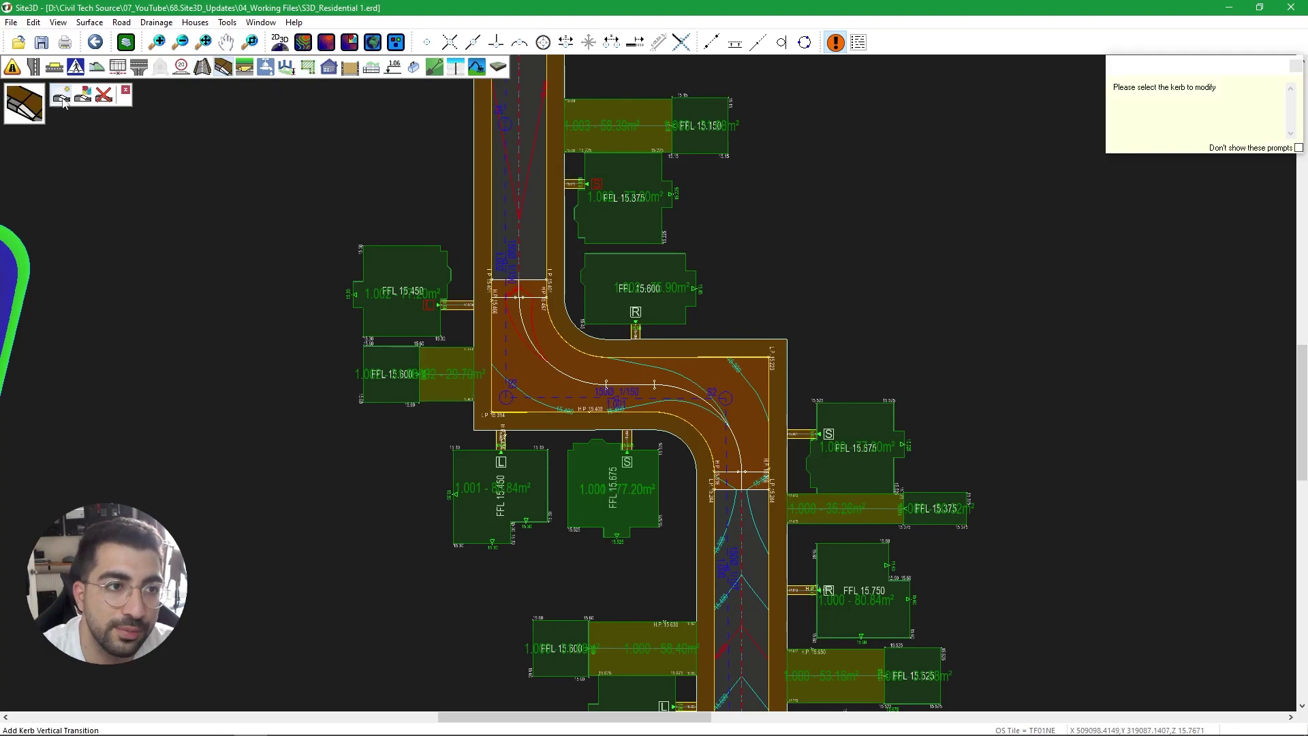
click(489, 206)
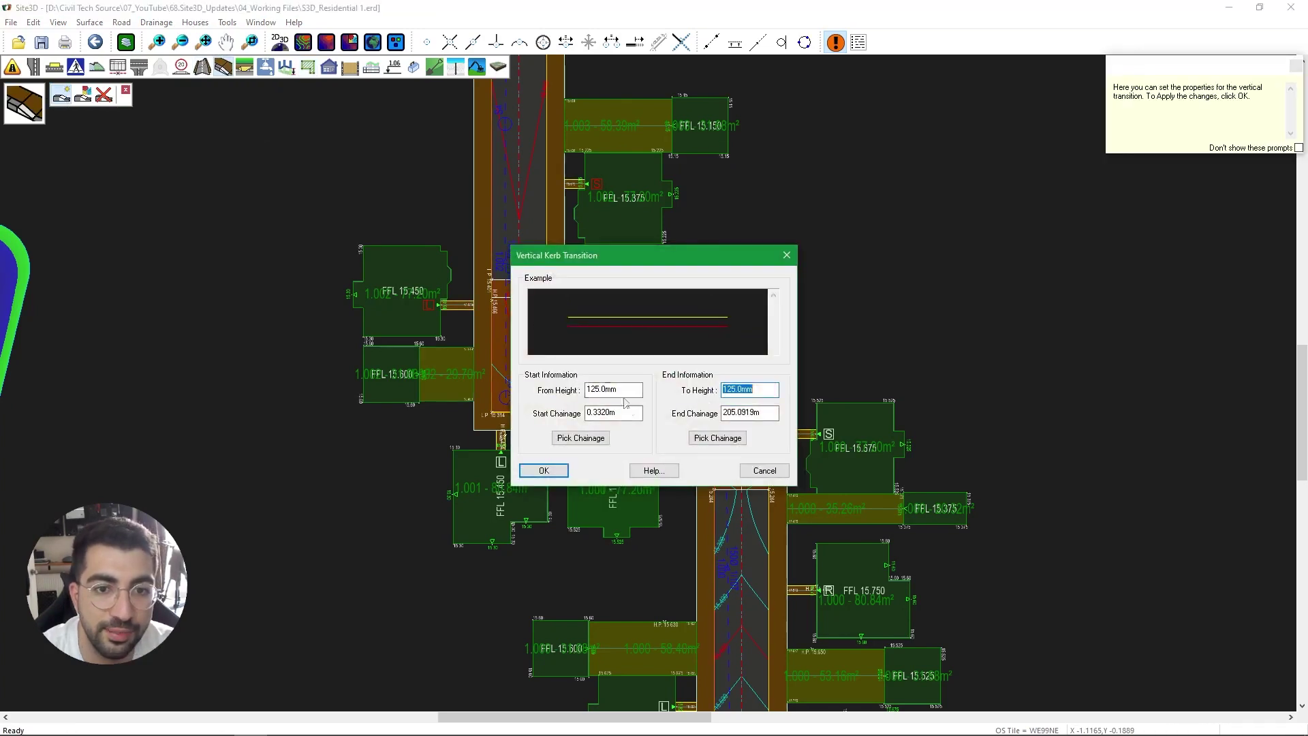
click(757, 473)
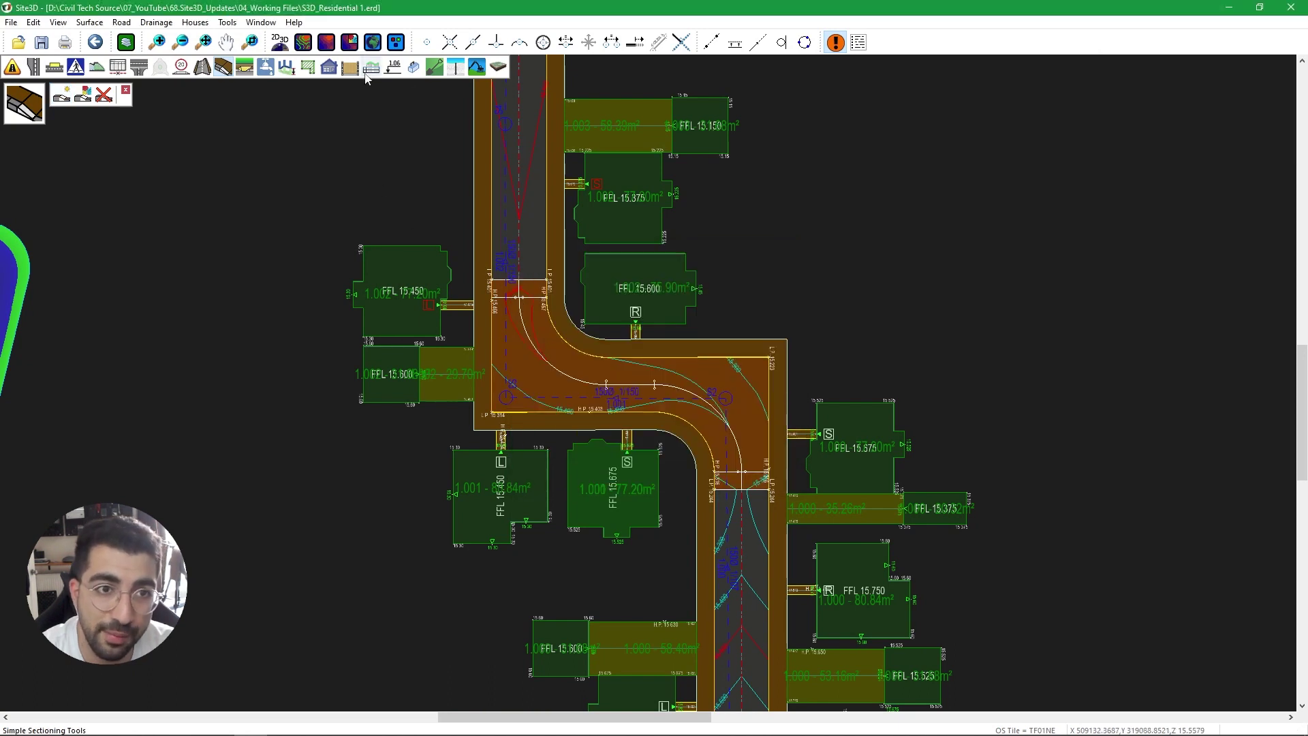
click(308, 67)
scroll(613, 365, down, 1)
middle_drag(613, 366, 409, 251)
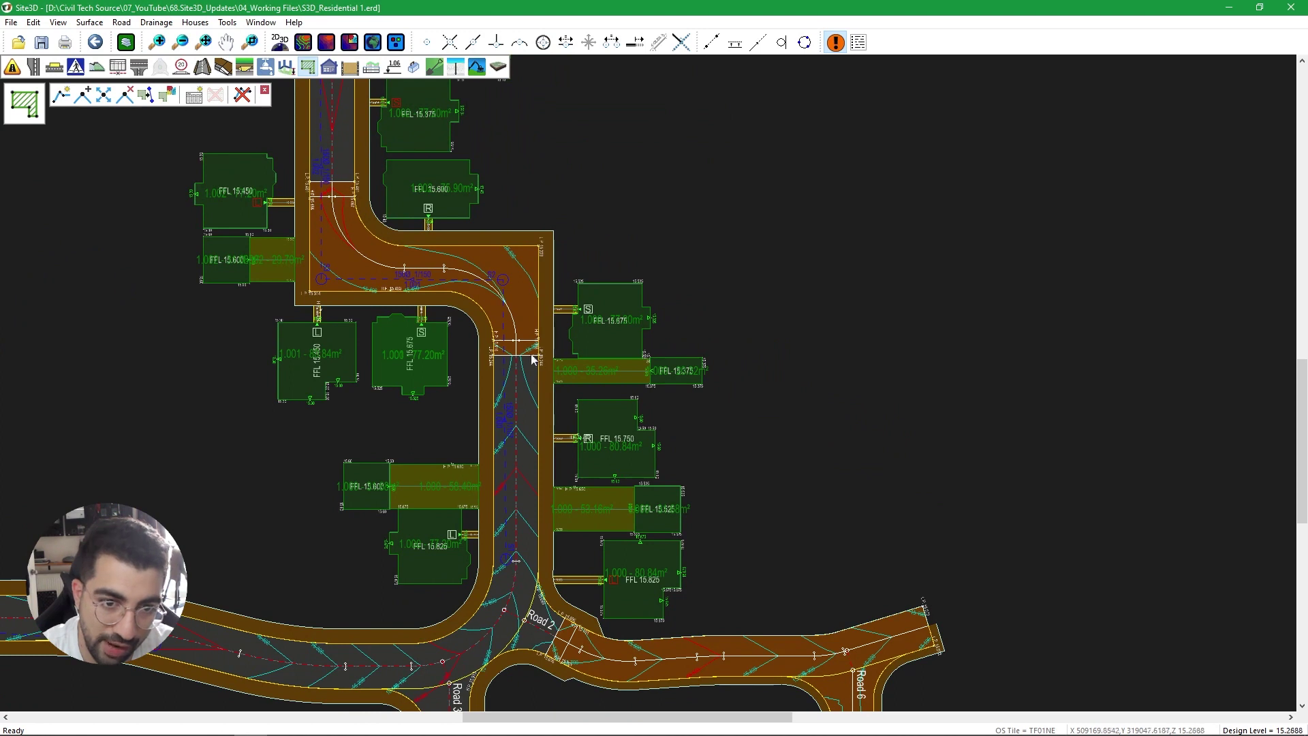
Generate road gullies along the kerb lines with connections to the storm drainage around the bend and the Road 2 junction.
click(265, 67)
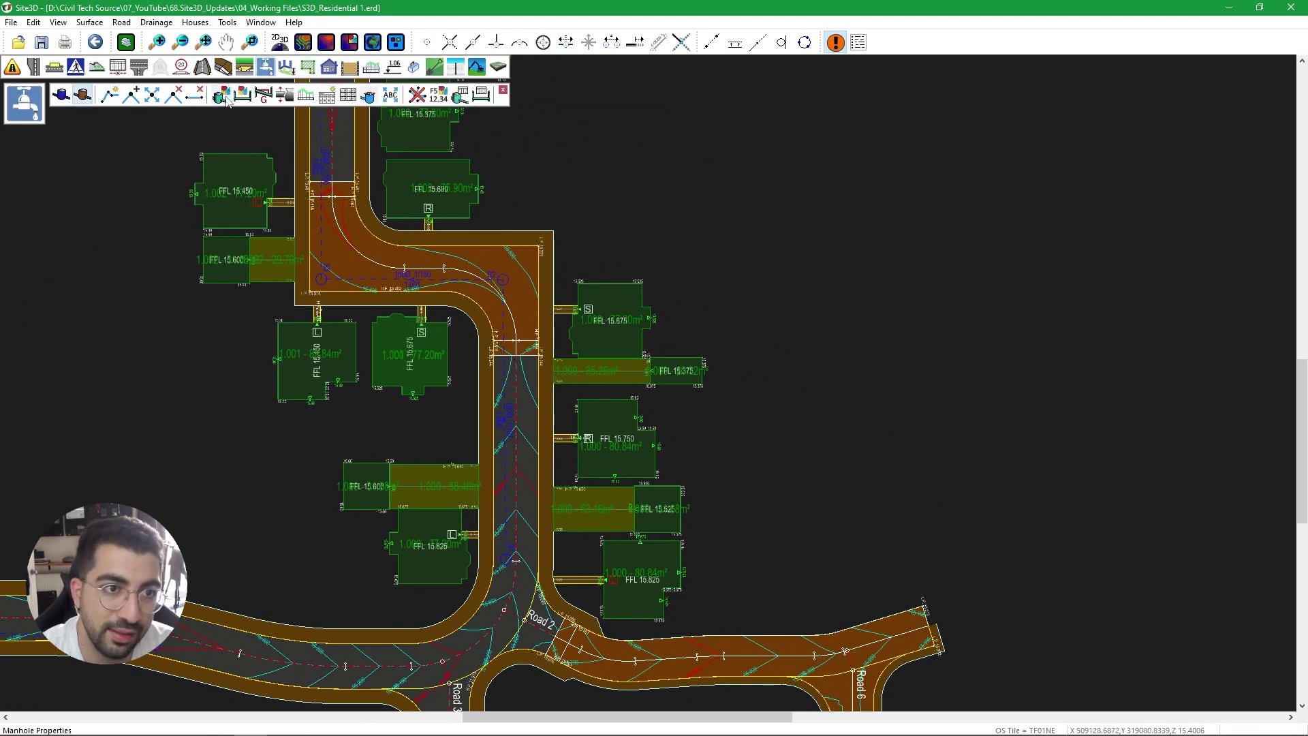
scroll(516, 538, up, 2)
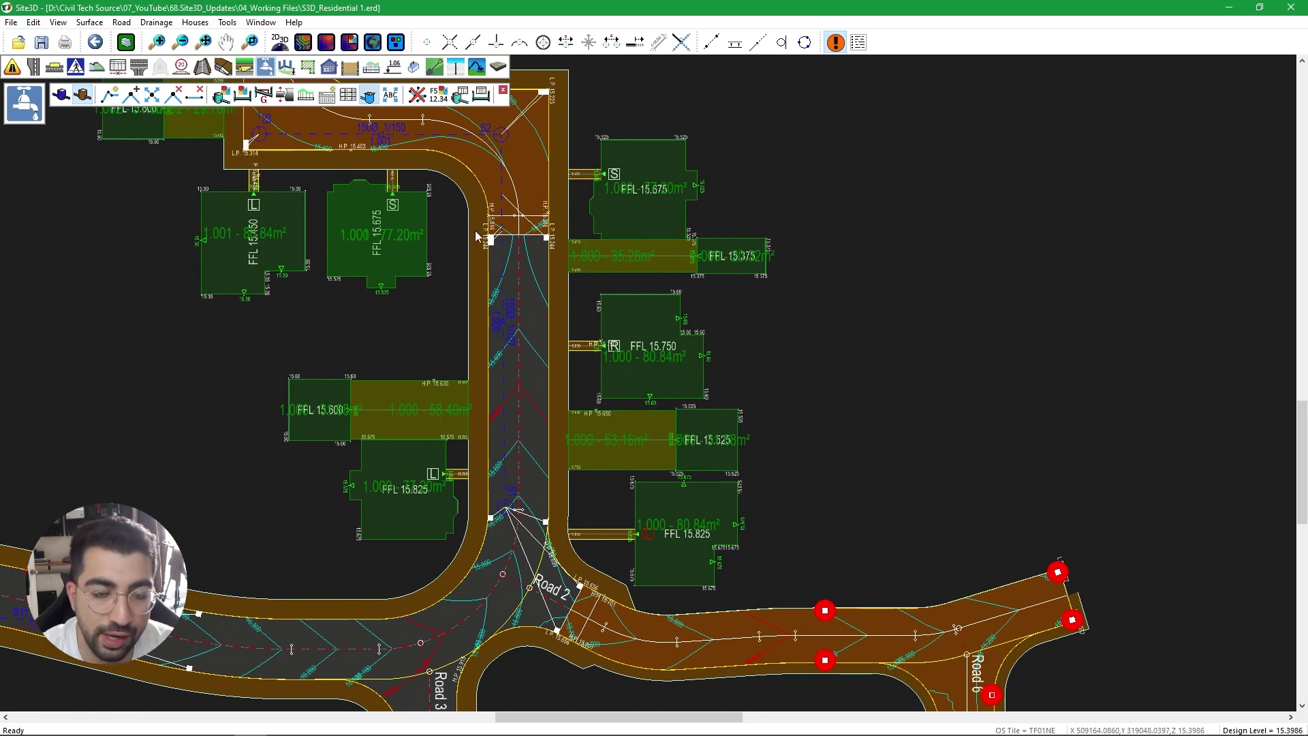
scroll(487, 242, down, 1)
middle_drag(498, 248, 578, 295)
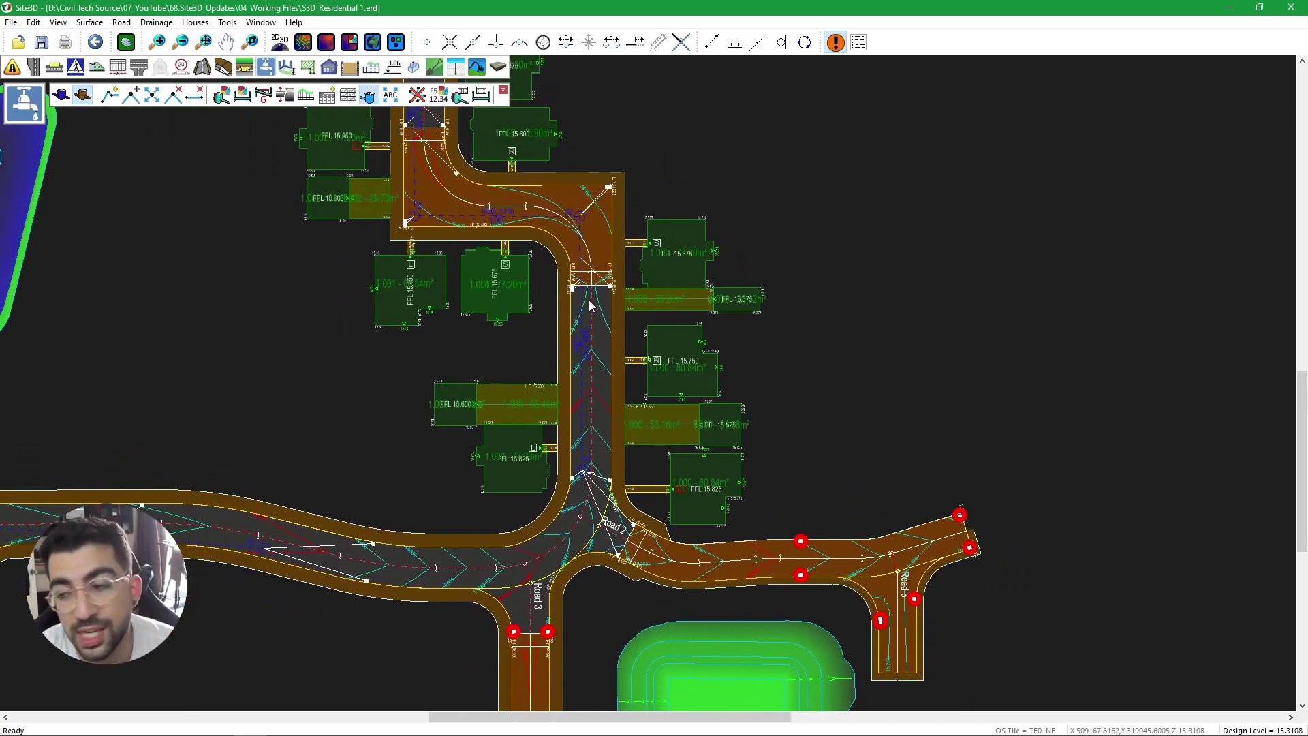